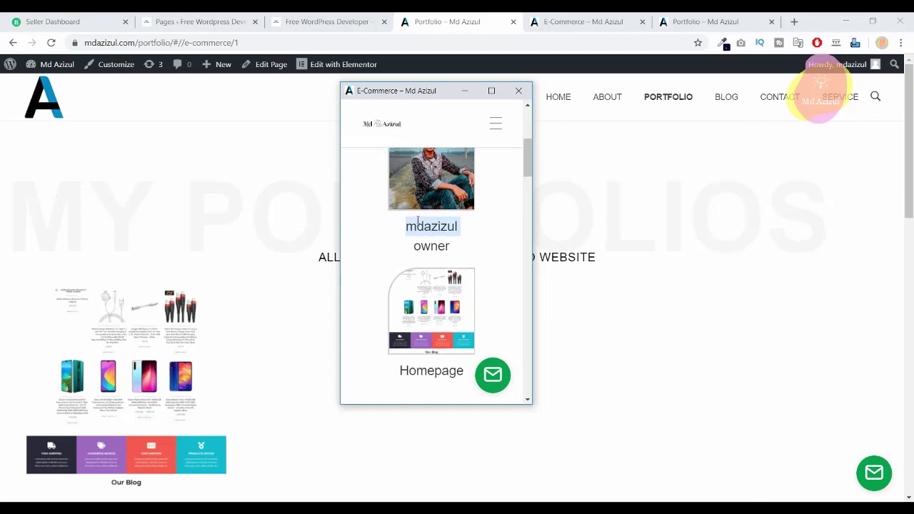
View both images of the E-Commerce project in the lightbox, enlarge the homepage screenshot, and close the lightbox.
scroll(422, 243, up, 2)
click(428, 271)
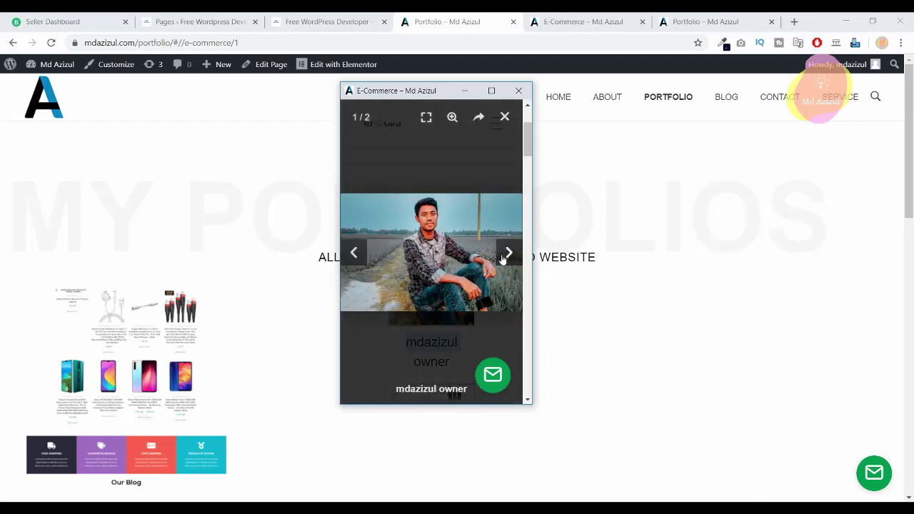
click(505, 256)
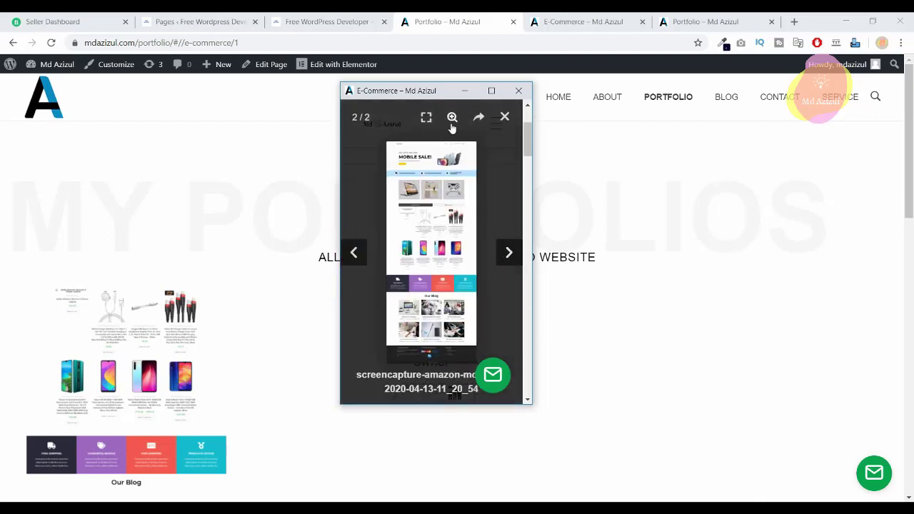
click(451, 121)
scroll(438, 214, up, 2)
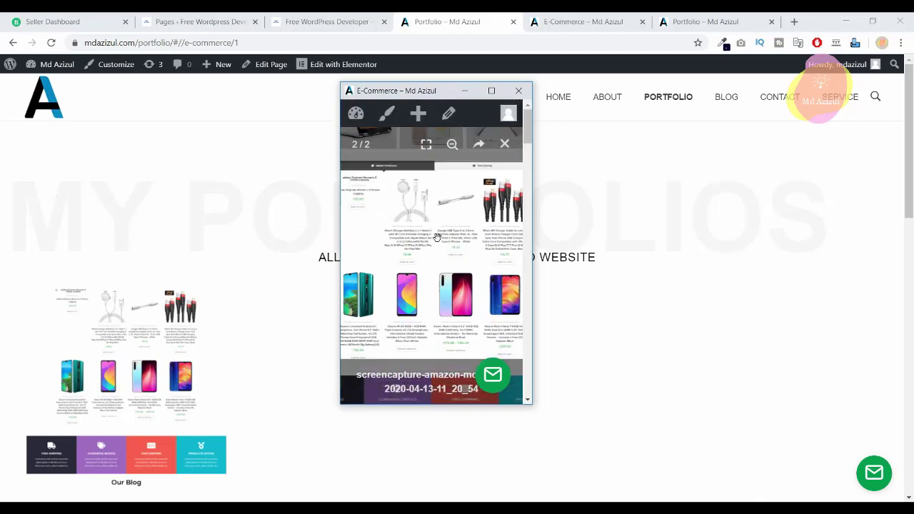
scroll(437, 237, up, 3)
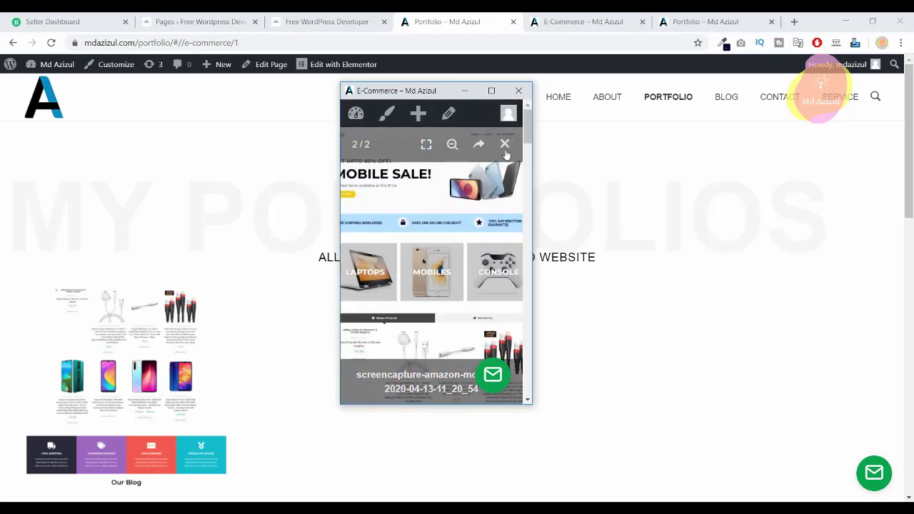
click(505, 145)
Review the rest of the E-Commerce project page down to the footer and close its pop-up window.
scroll(443, 305, down, 10)
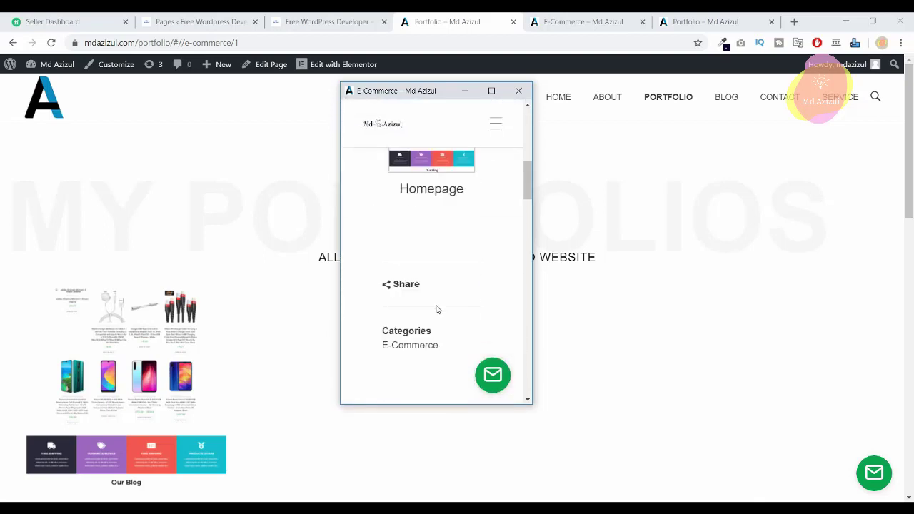
scroll(436, 302, up, 3)
scroll(436, 303, down, 5)
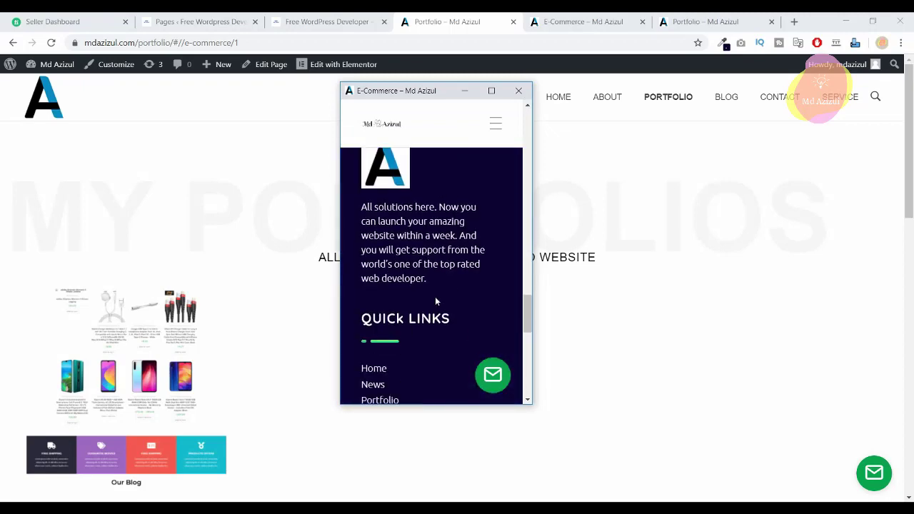
scroll(428, 293, up, 8)
scroll(411, 275, up, 6)
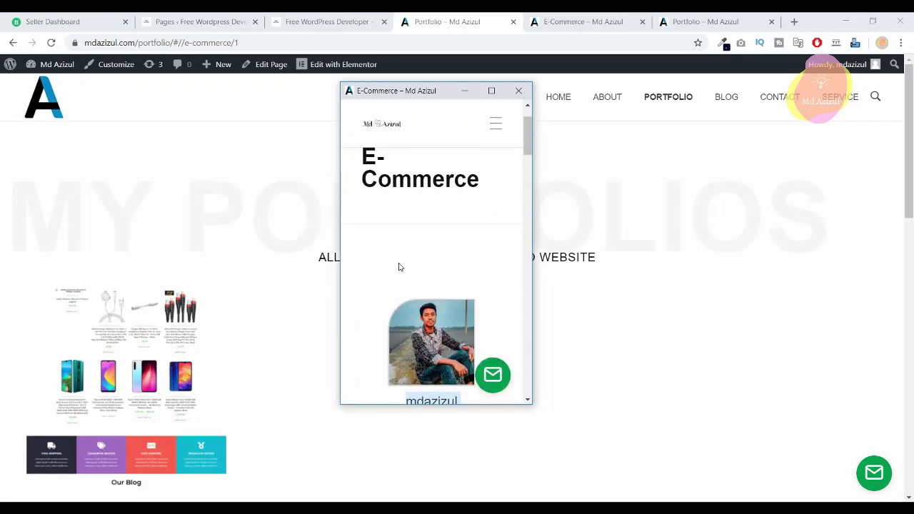
click(519, 90)
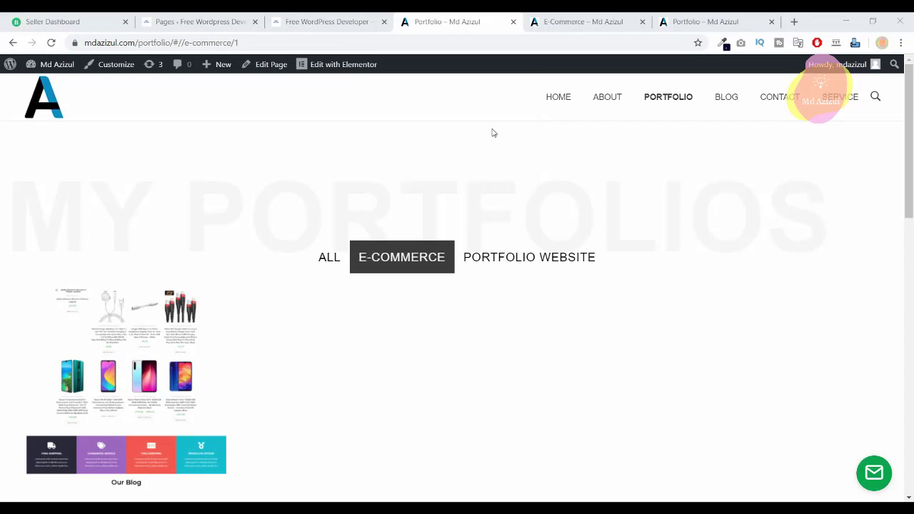
Open the Portfolio page for editing from the pages list and launch it in Elementor.
click(222, 27)
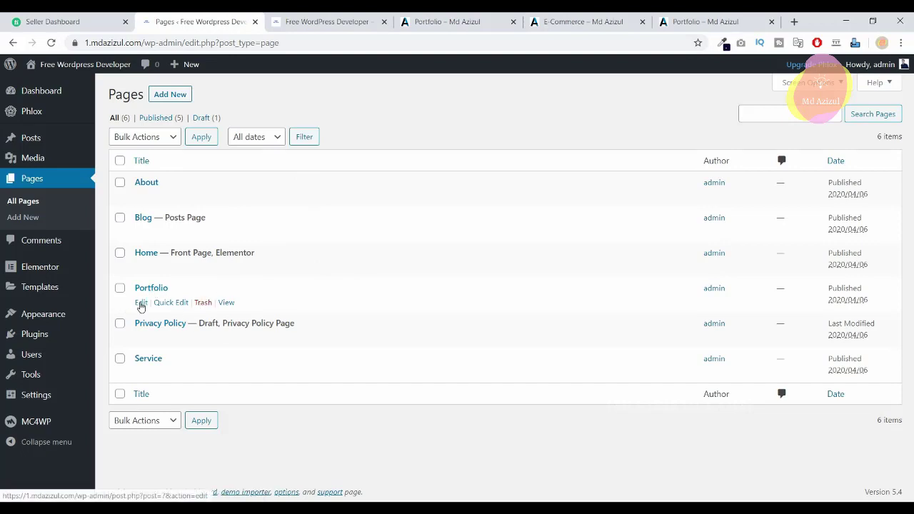
click(140, 304)
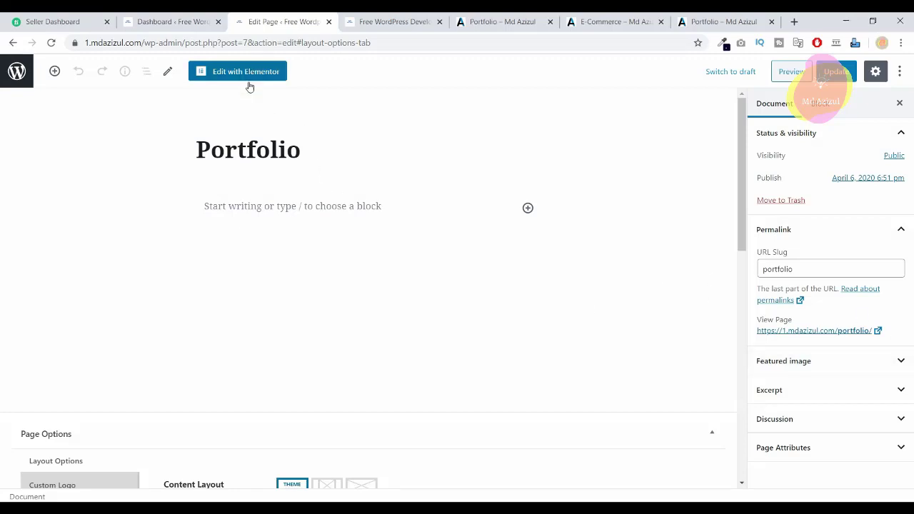
scroll(270, 233, down, 3)
scroll(271, 233, up, 3)
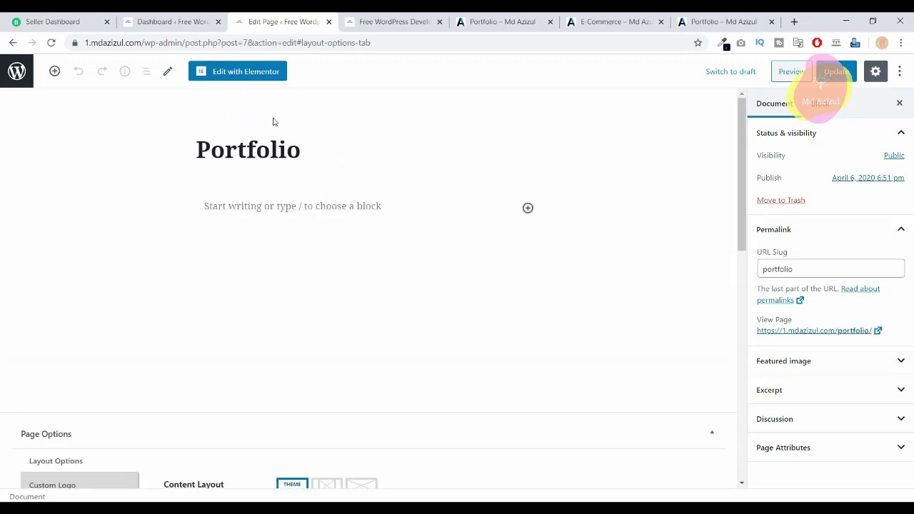
click(242, 70)
Open the site's home page in Elementor in a new browser tab and switch to that editor.
click(390, 23)
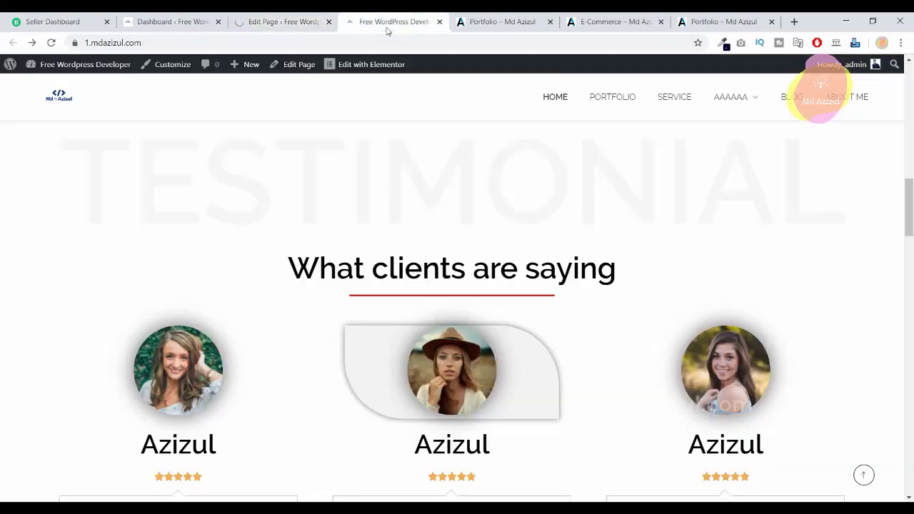
right_click(371, 66)
click(389, 71)
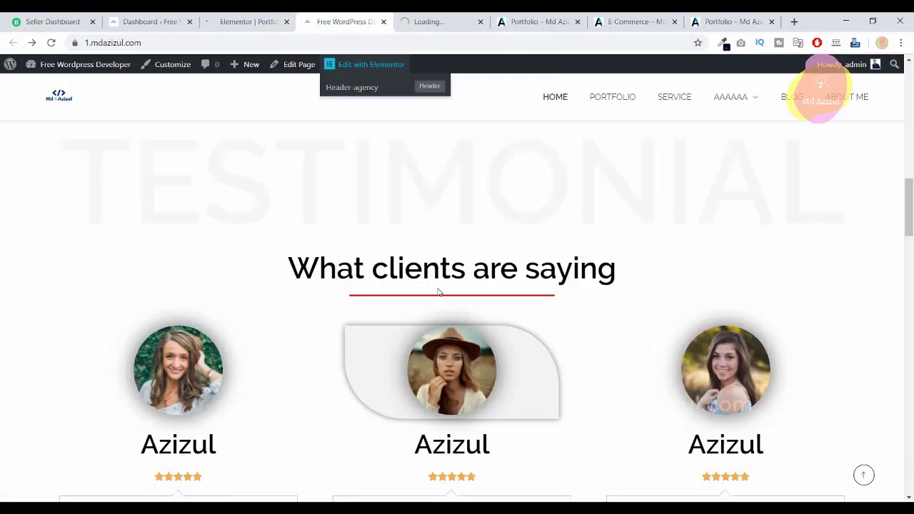
drag(105, 162, 788, 178)
click(302, 272)
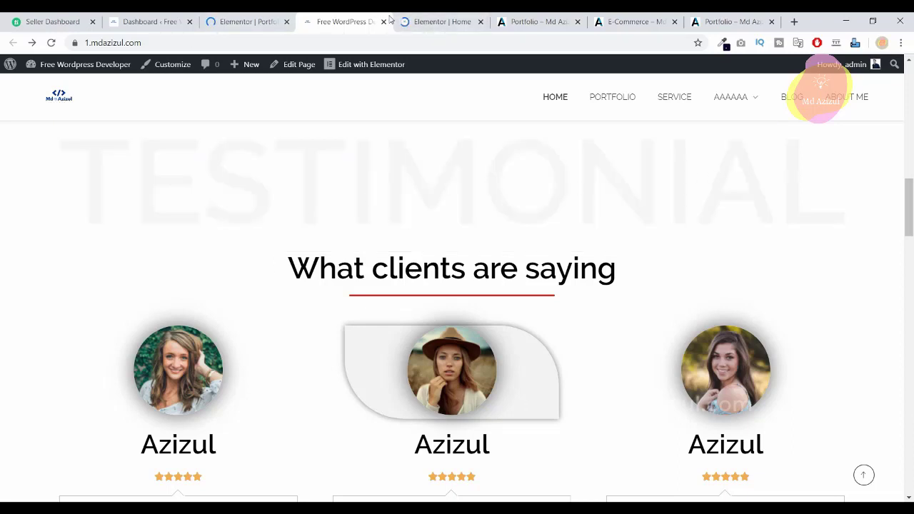
click(445, 27)
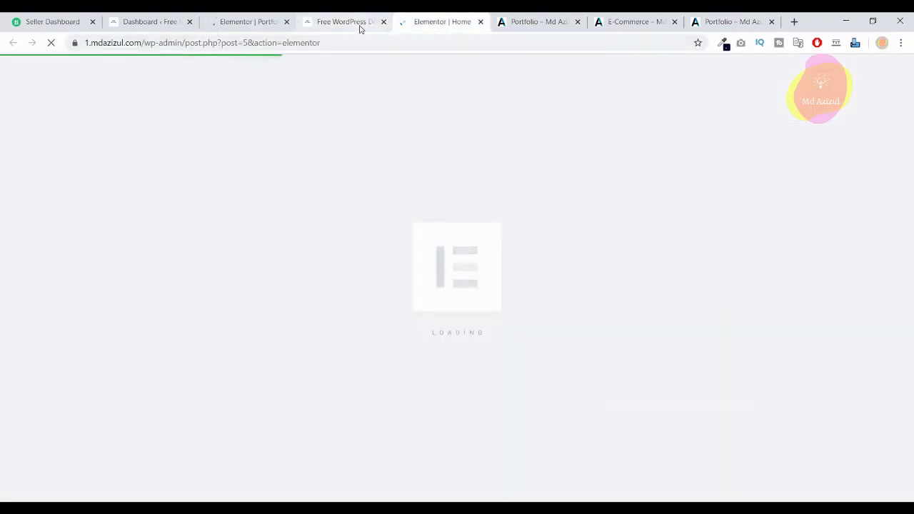
click(359, 26)
click(224, 22)
click(441, 21)
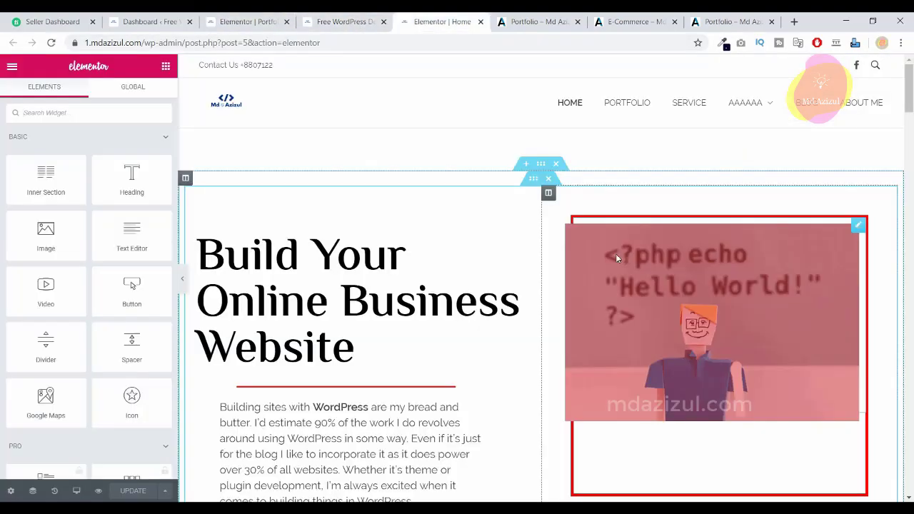
Save the home page's testimonial section to the library as a template named TESTIMONIAL.
scroll(615, 256, down, 10)
scroll(618, 260, down, 10)
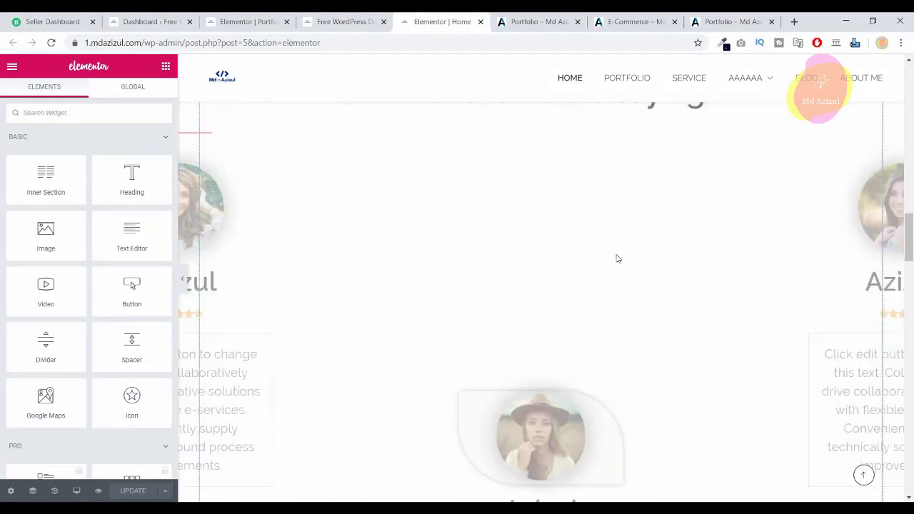
scroll(616, 257, up, 4)
scroll(555, 209, up, 3)
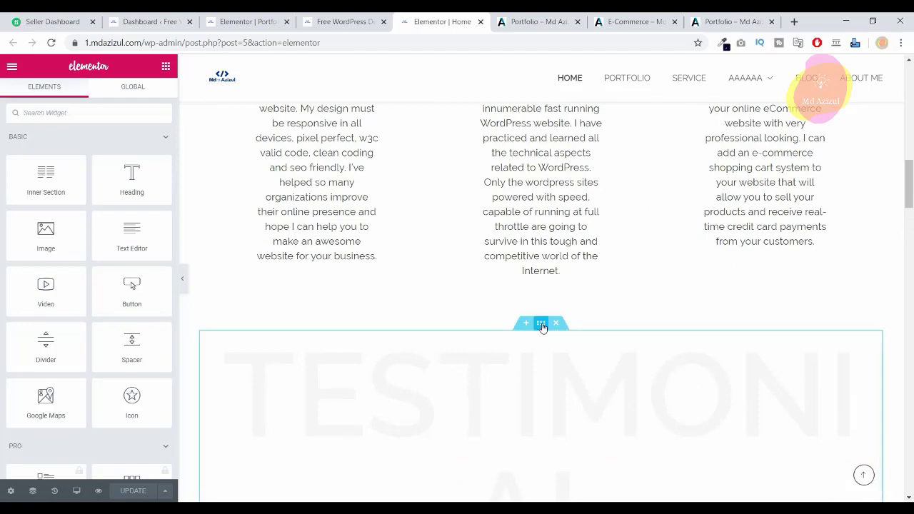
right_click(541, 327)
click(582, 445)
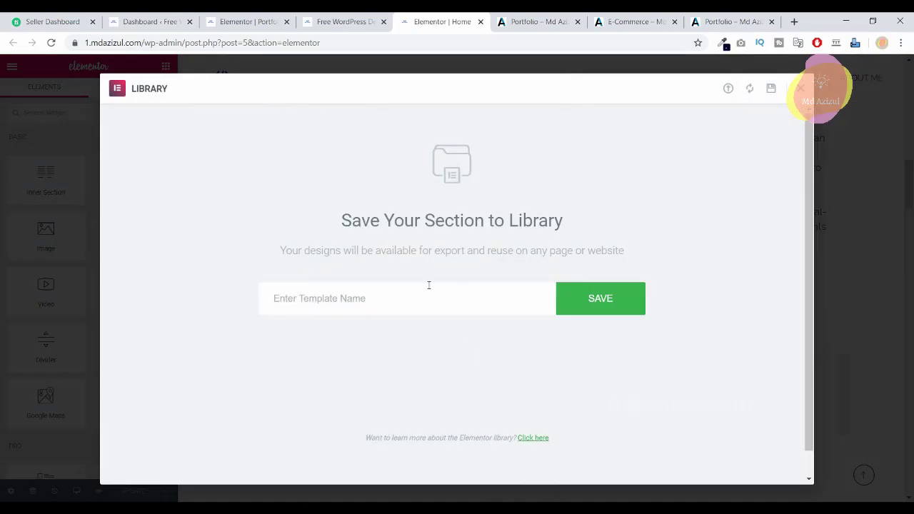
click(372, 298)
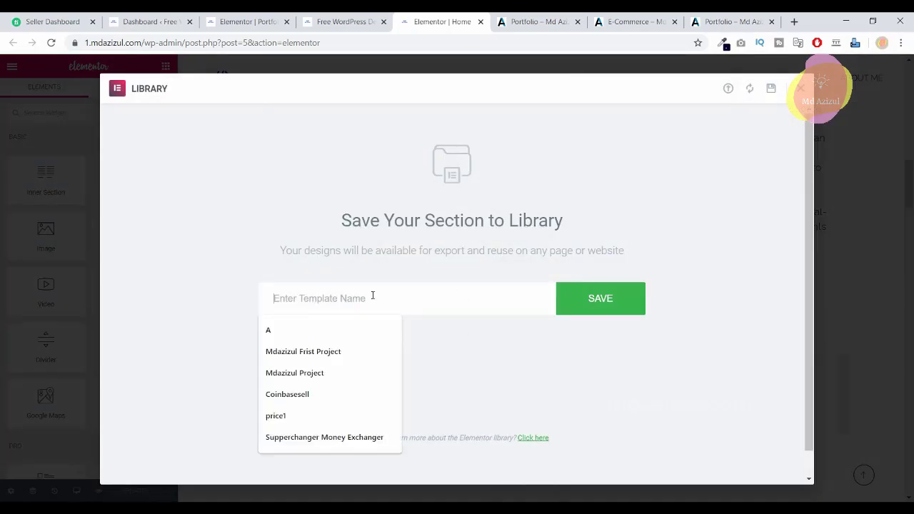
text(TESTIMONIAL)
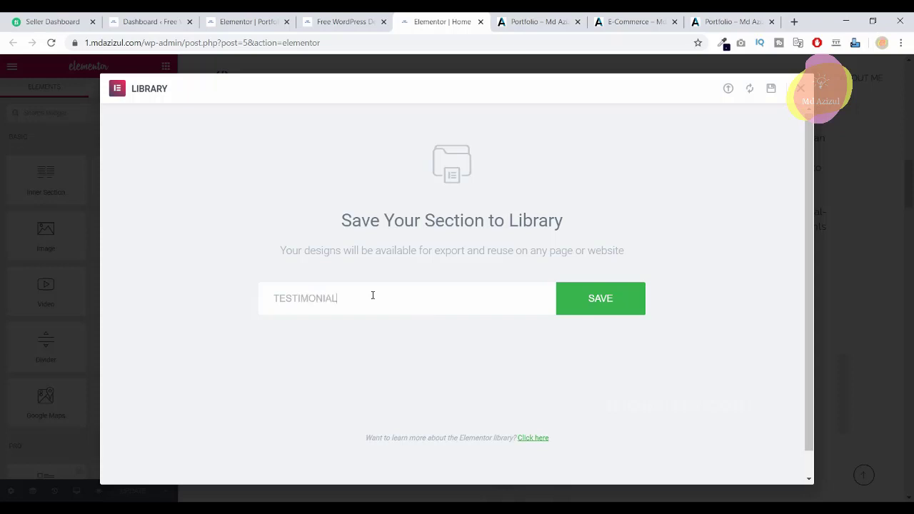
click(632, 306)
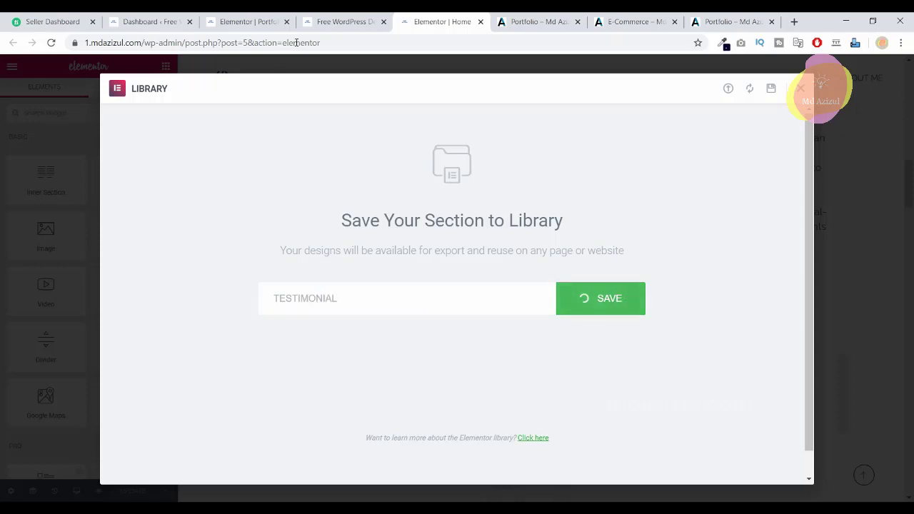
Close the Portfolio page's Elementor editor and open the list of all pages from the admin dashboard.
click(248, 22)
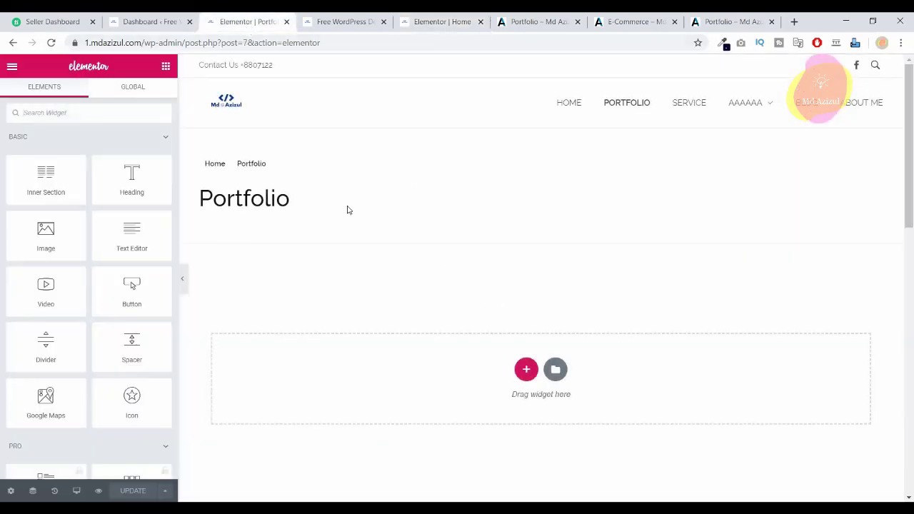
click(286, 22)
click(164, 23)
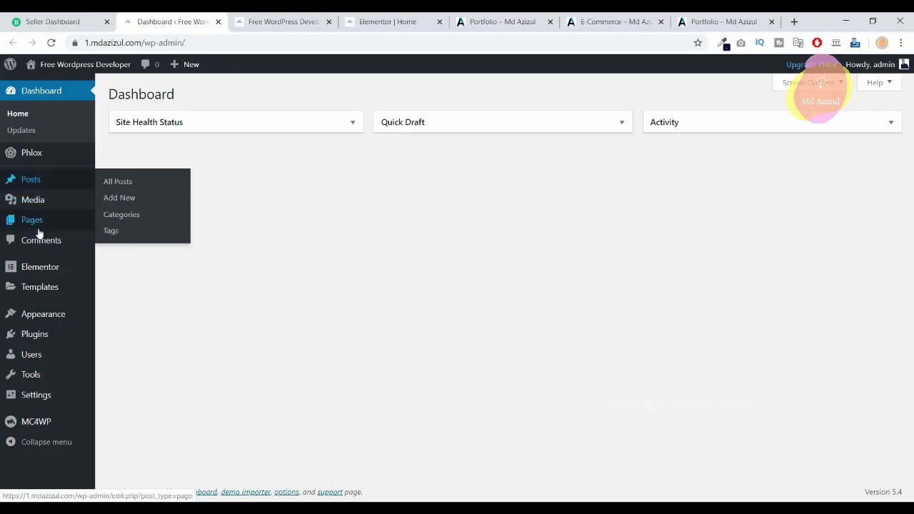
mouse_move(35, 221)
click(134, 226)
Check the saved templates in the home page's Elementor library, close that editor, and return to the live site.
click(281, 26)
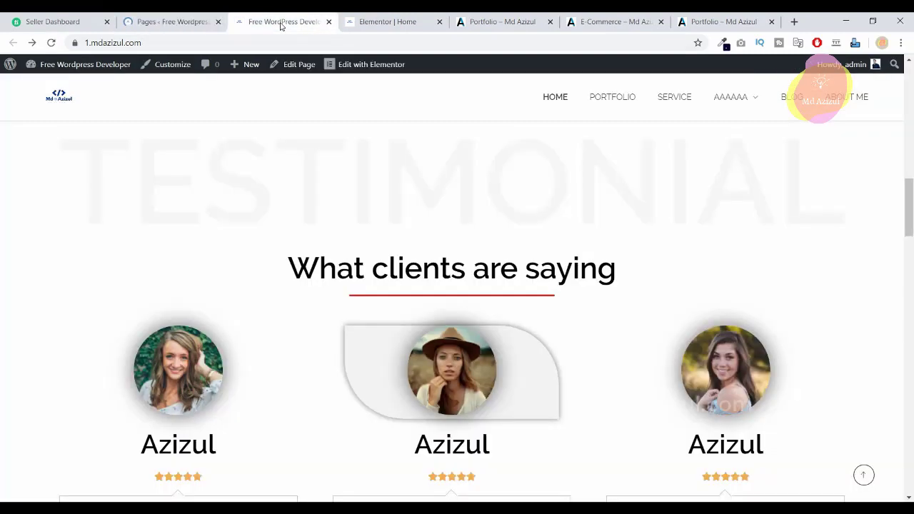
click(386, 22)
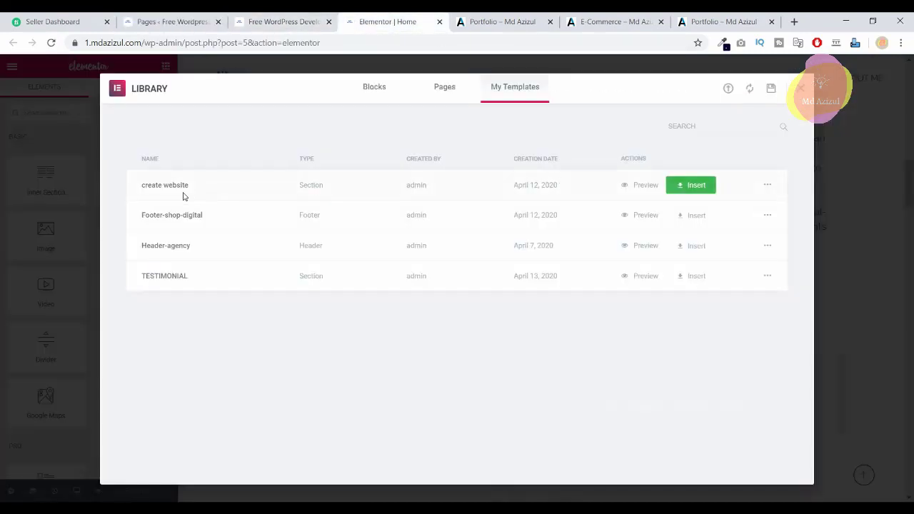
click(438, 23)
click(282, 21)
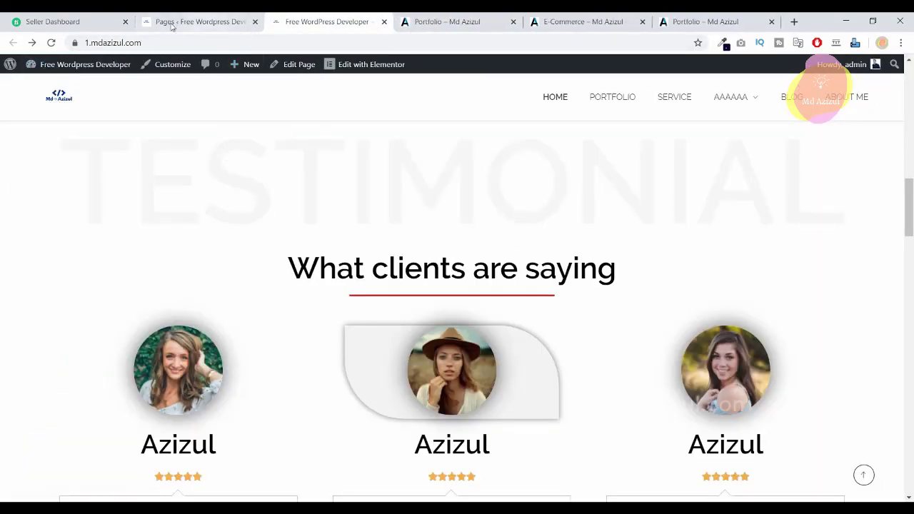
In the Portfolio page's options, set Display Title Bar Section to No and update the page.
click(200, 27)
scroll(151, 386, down, 2)
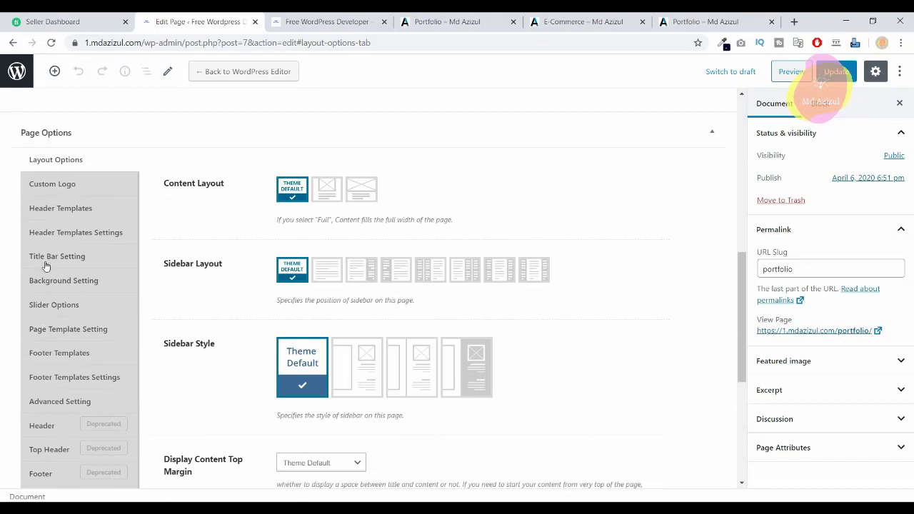
click(54, 257)
click(336, 187)
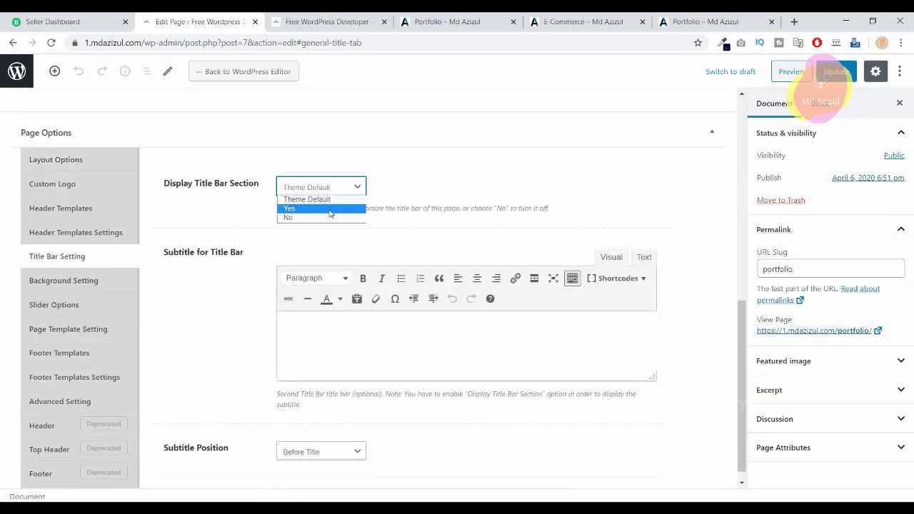
click(304, 217)
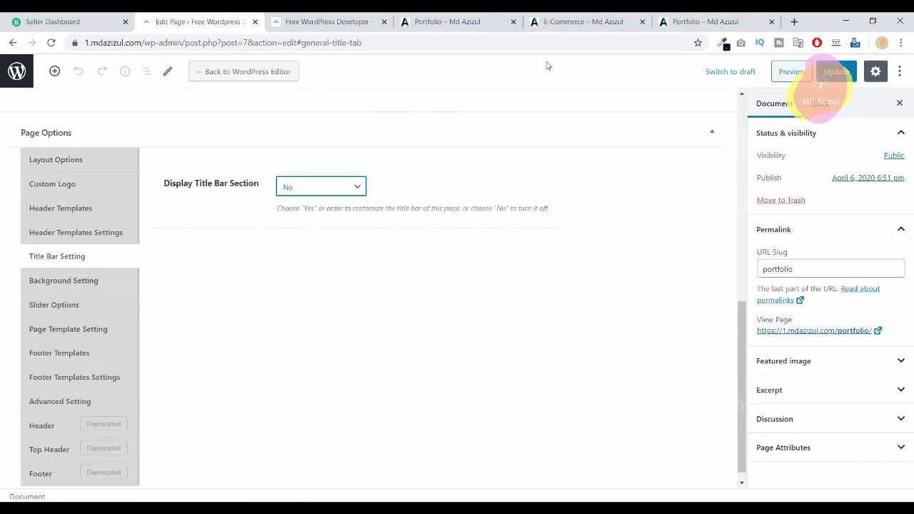
click(835, 73)
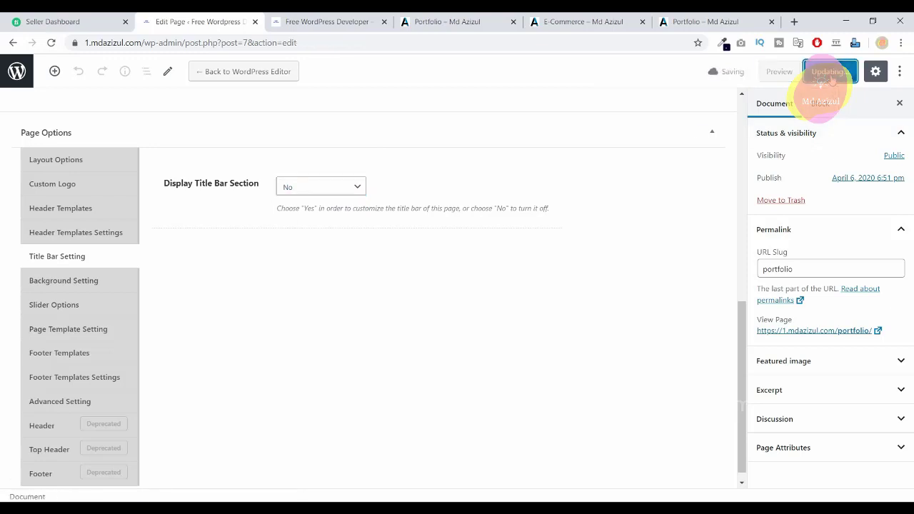
Open the site's admin dashboard in a new browser tab and go to the Phlox theme's recommended plugins.
click(300, 22)
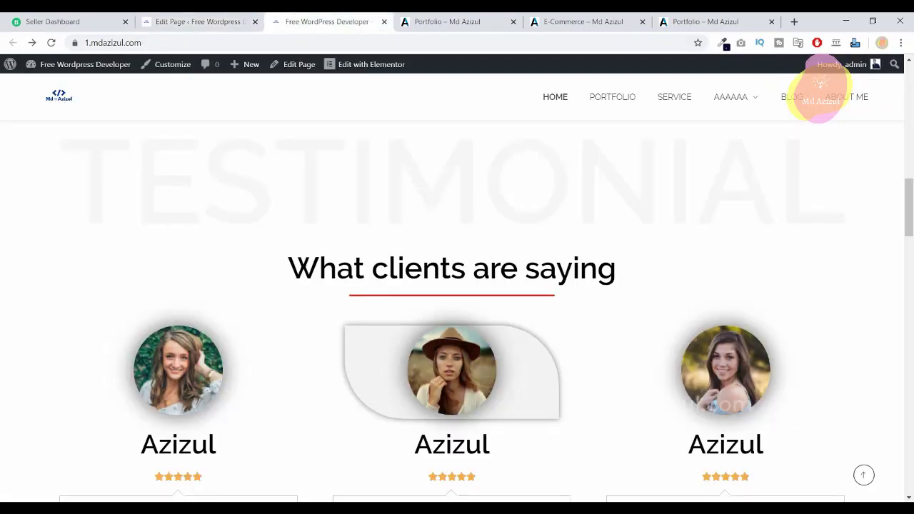
mouse_move(50, 66)
right_click(42, 86)
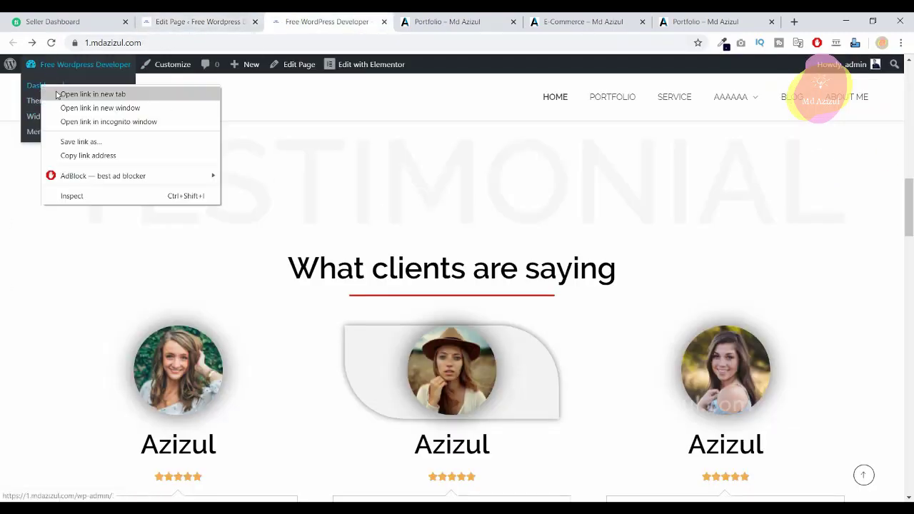
click(58, 95)
click(398, 23)
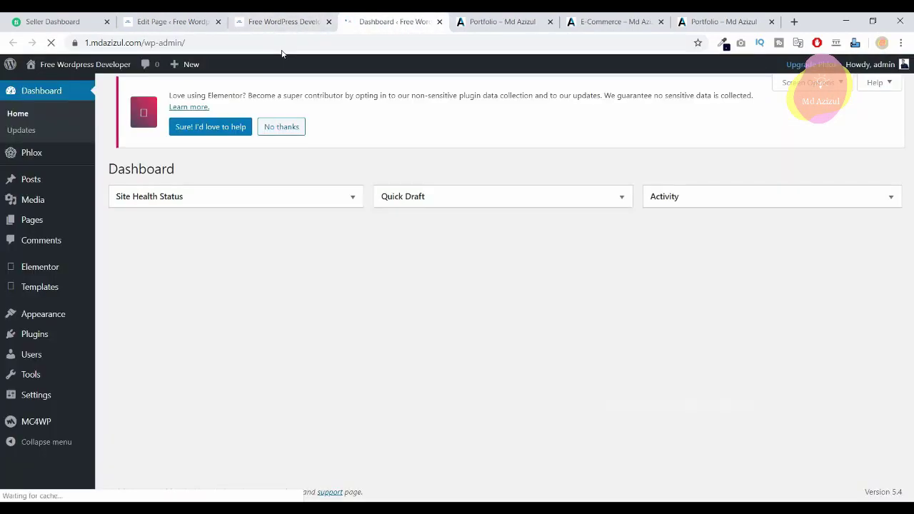
mouse_move(86, 149)
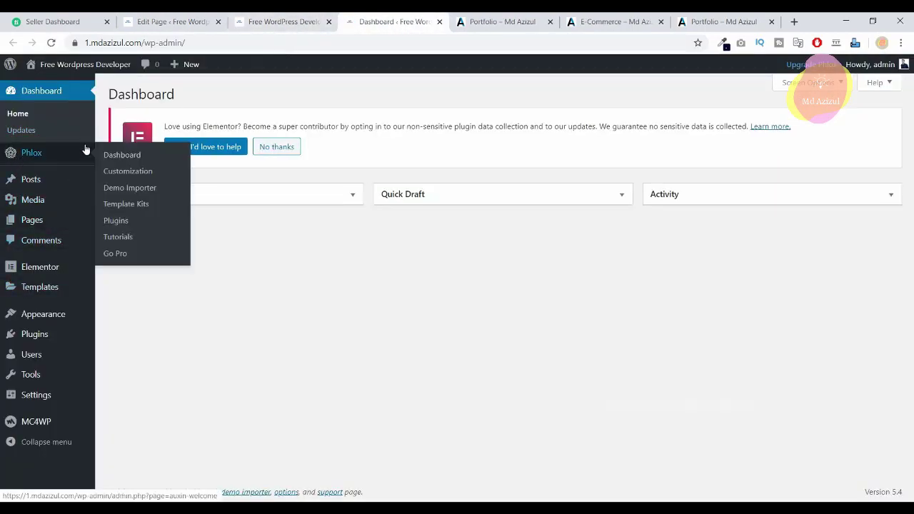
click(124, 224)
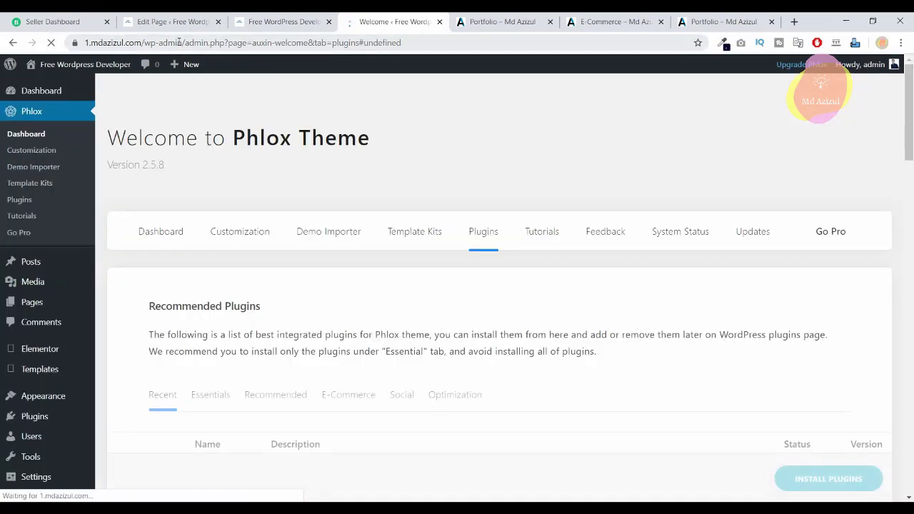
Install the Phlox Portfolio plugin from the theme's recommended plugins.
scroll(493, 286, down, 5)
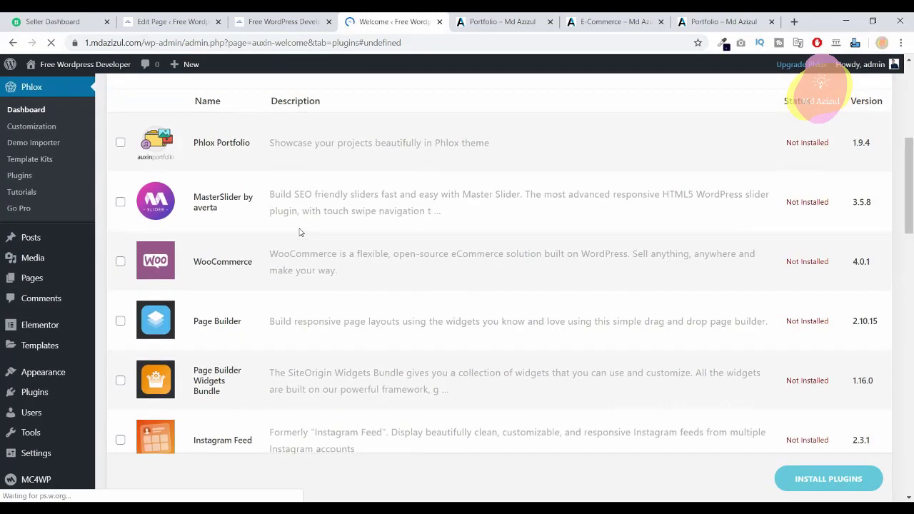
scroll(118, 272, up, 2)
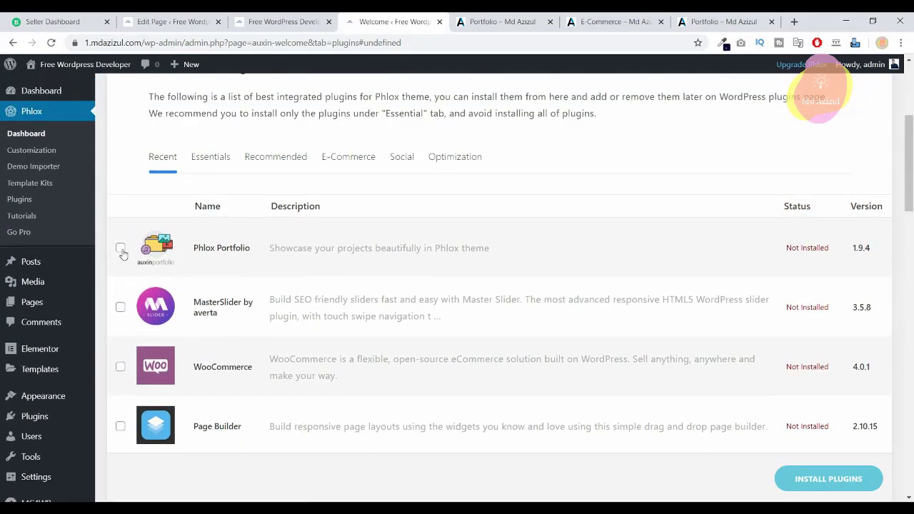
click(121, 249)
scroll(750, 400, down, 6)
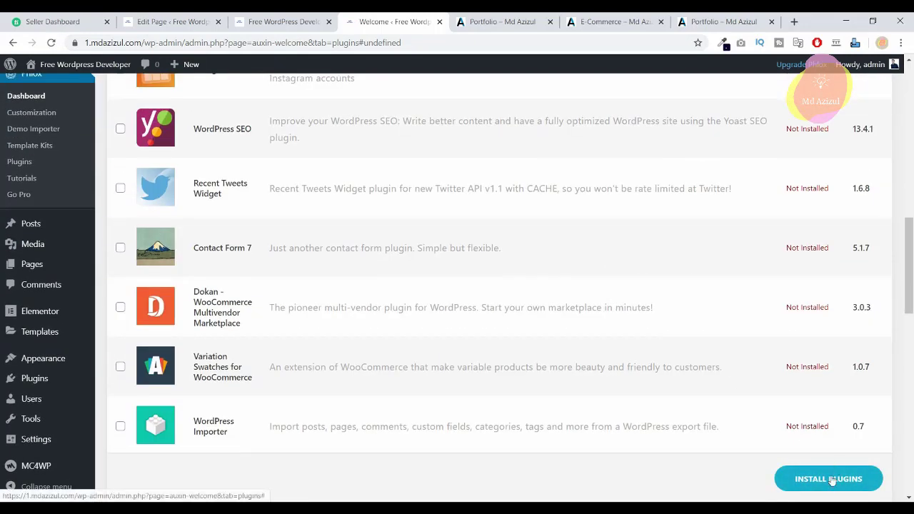
click(831, 479)
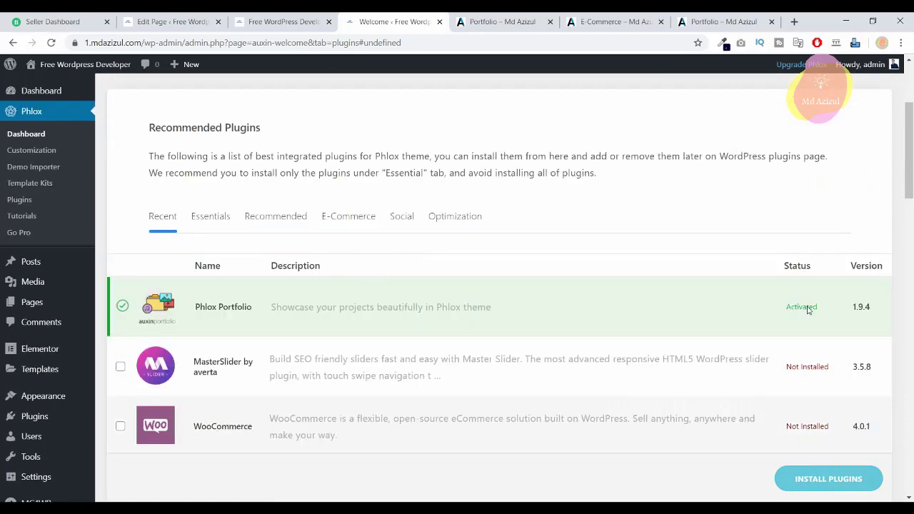
Update the Portfolio page once more and open it in the Elementor editor.
click(275, 23)
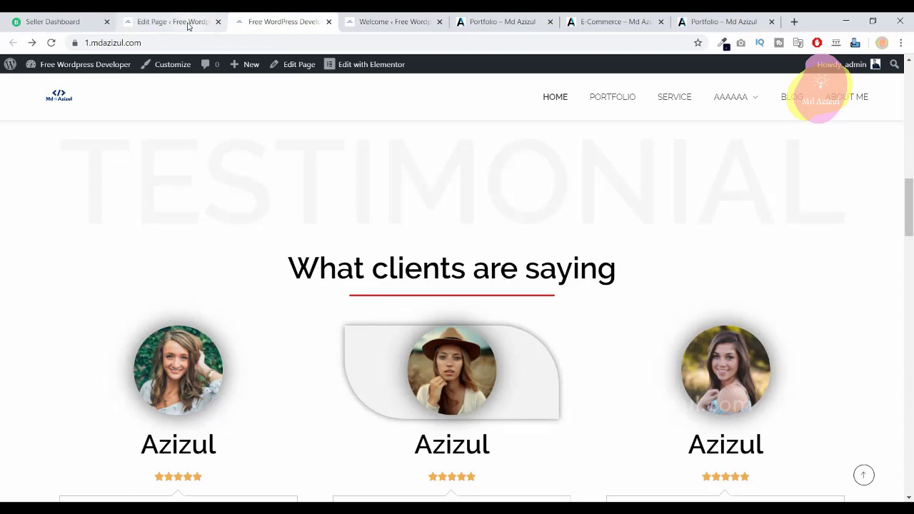
click(188, 24)
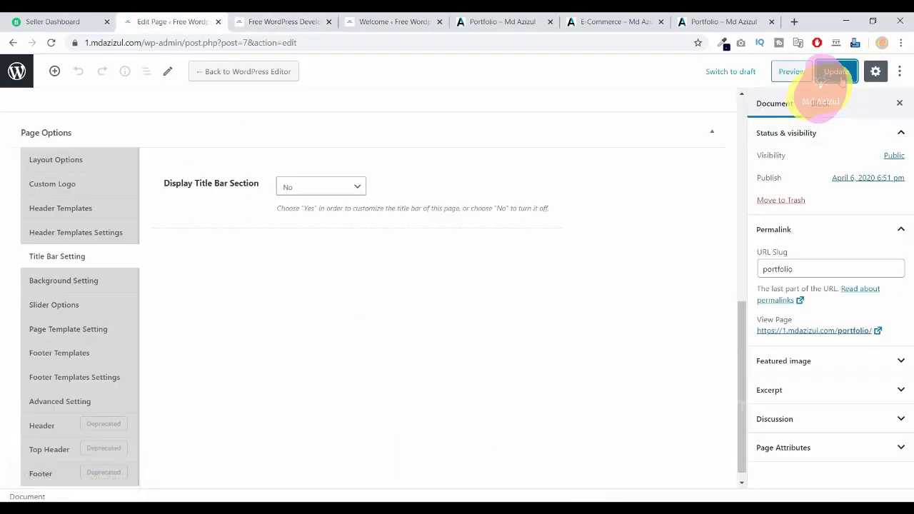
click(837, 74)
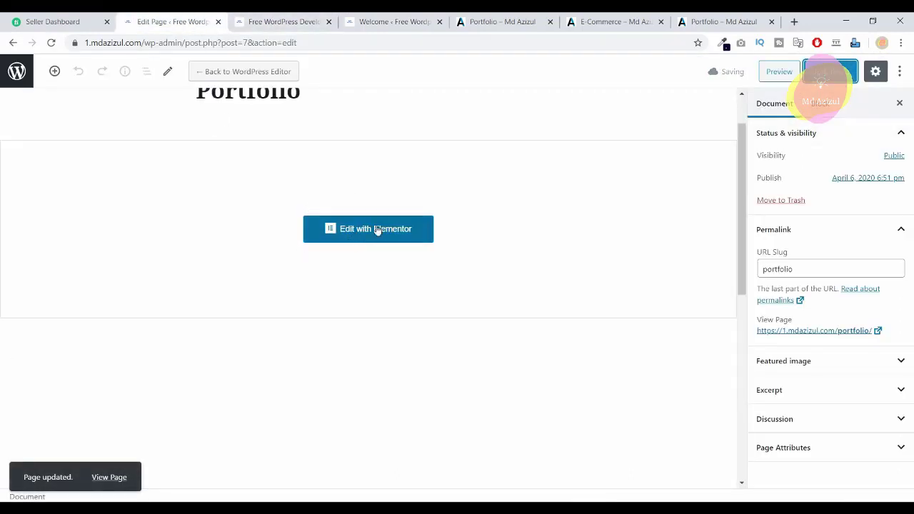
click(377, 230)
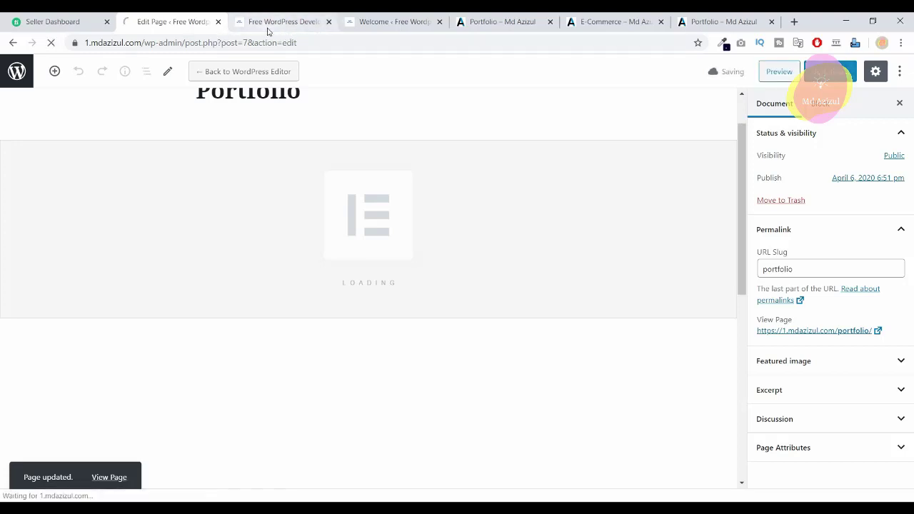
View the list of all portfolios in the admin dashboard and return to the Portfolio page's Elementor editor.
click(393, 21)
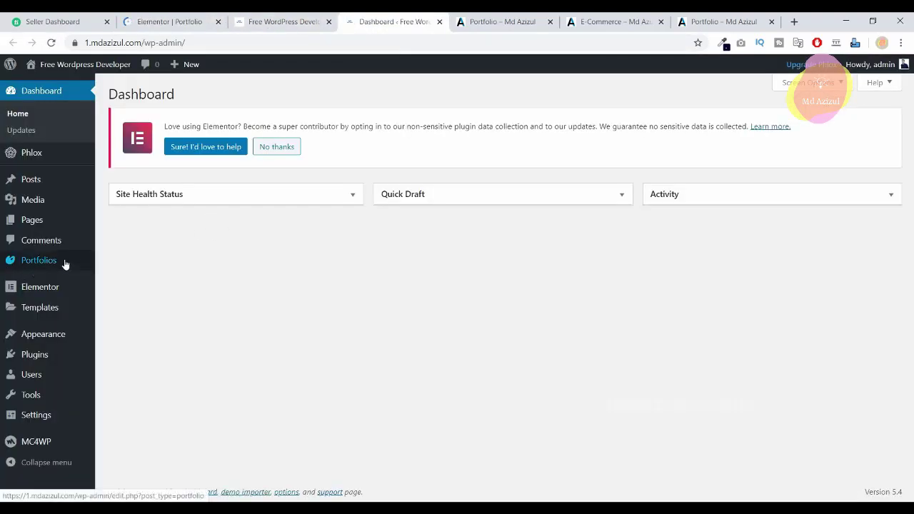
mouse_move(21, 262)
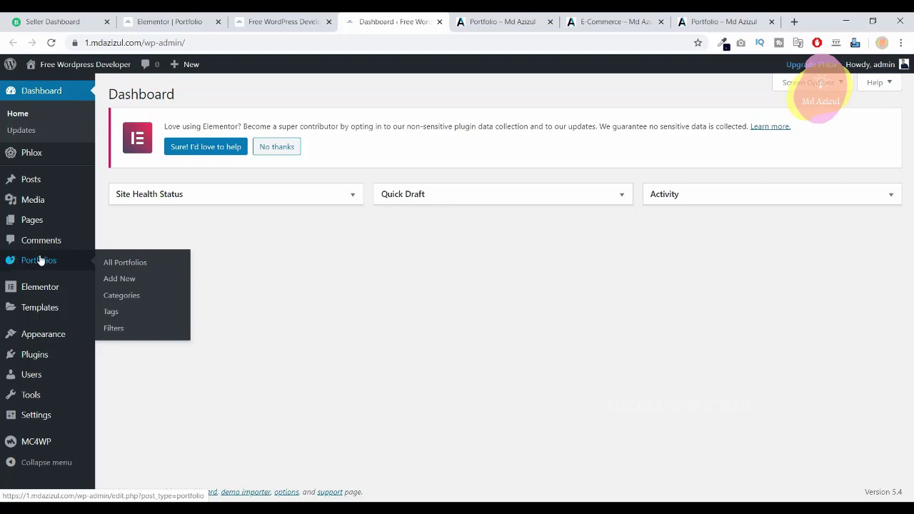
click(39, 261)
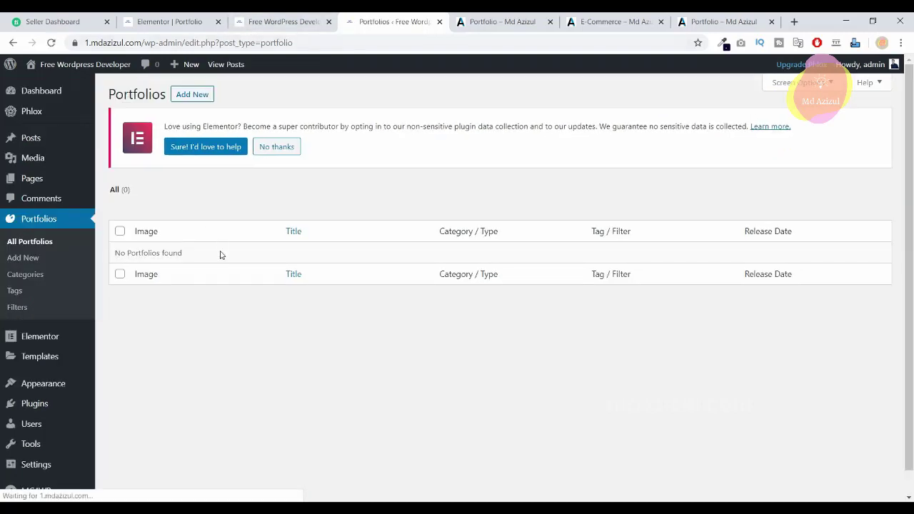
click(236, 25)
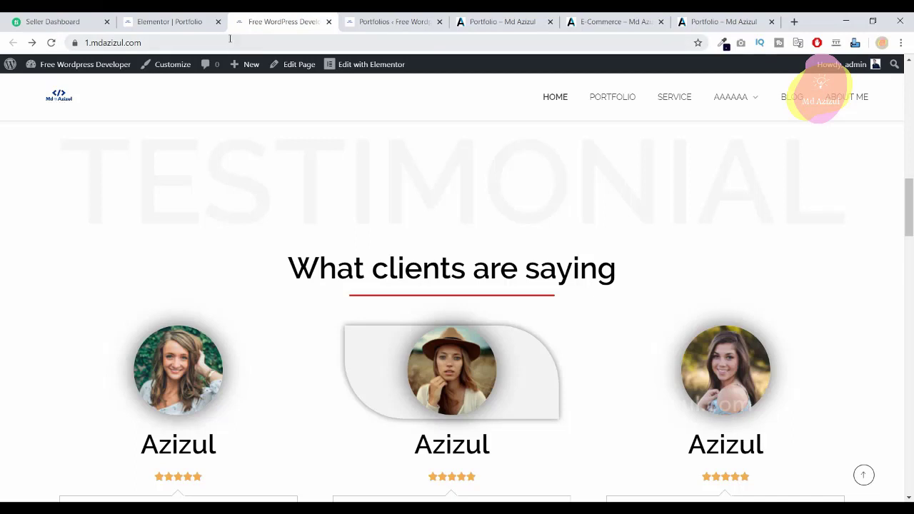
click(180, 23)
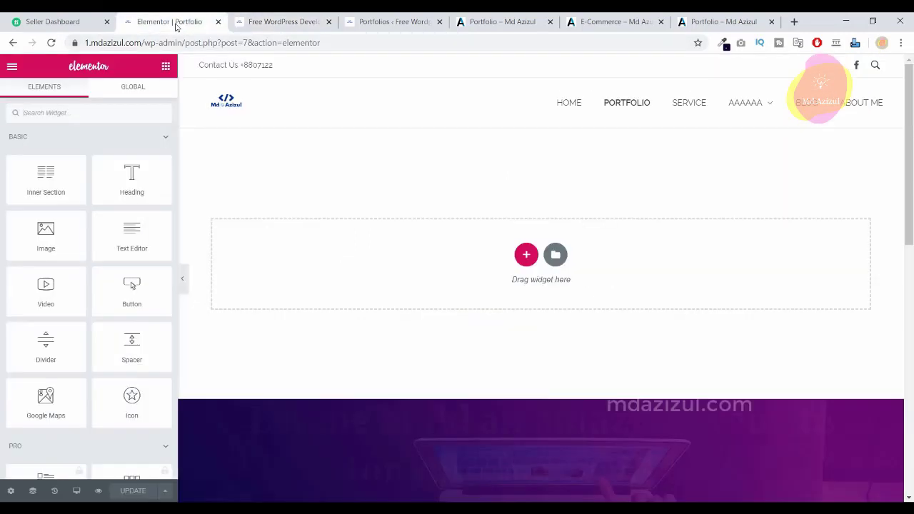
click(283, 23)
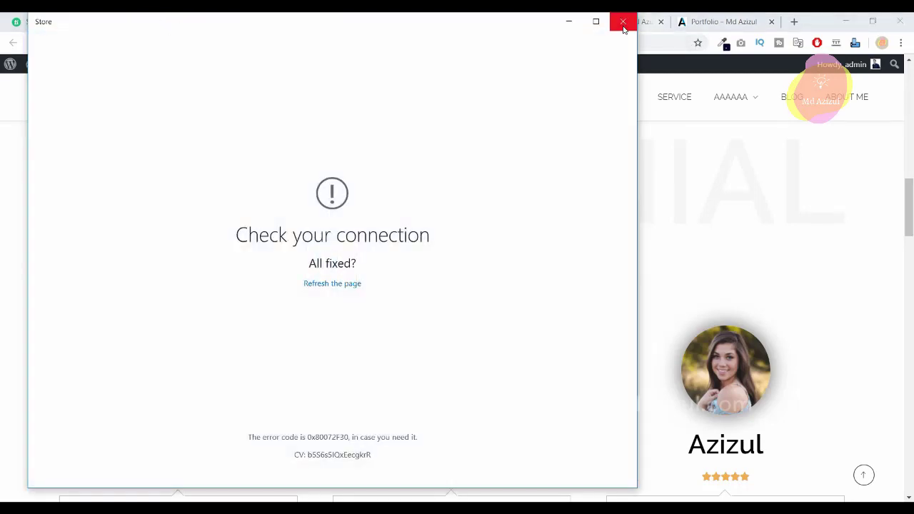
click(626, 23)
click(169, 22)
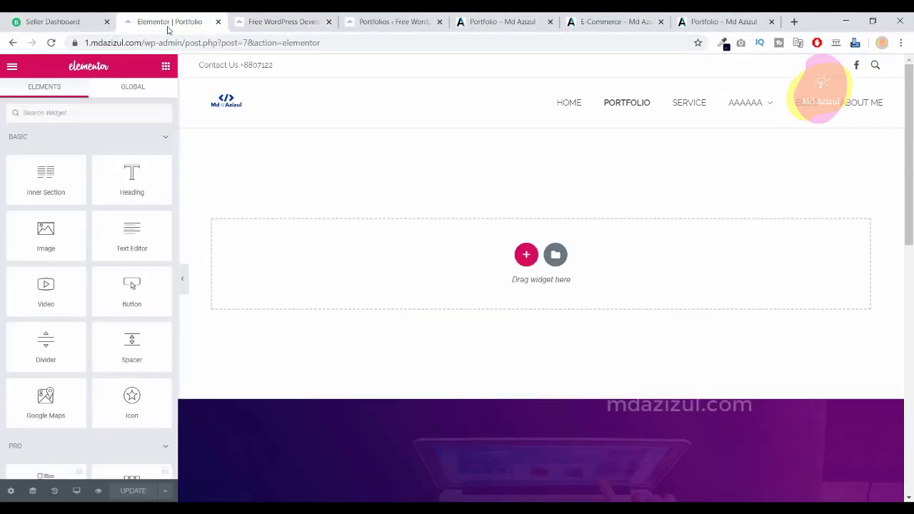
Insert the saved TESTIMONIAL template from the Elementor library into the empty Portfolio page.
click(555, 257)
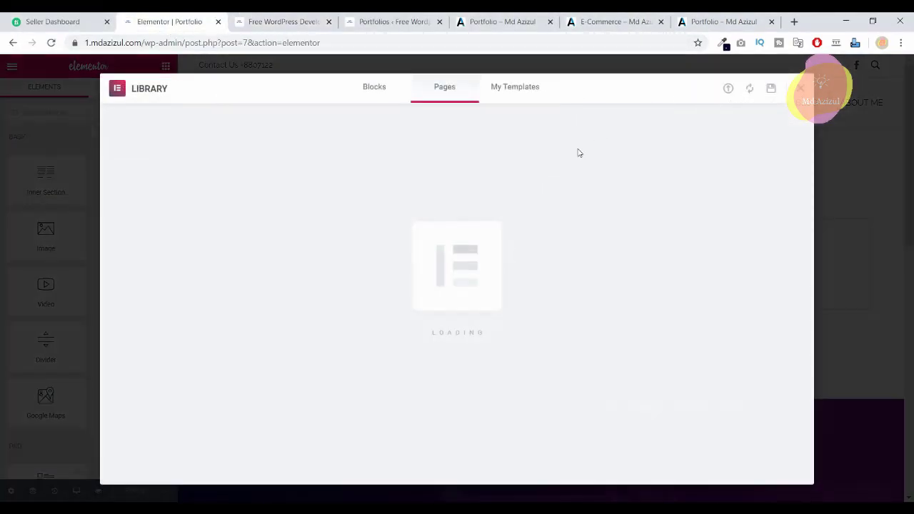
click(521, 87)
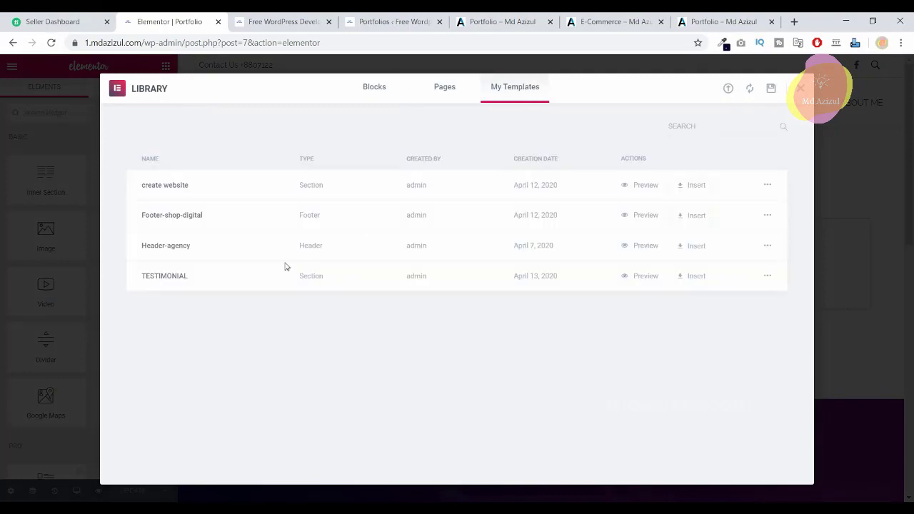
click(691, 276)
click(428, 318)
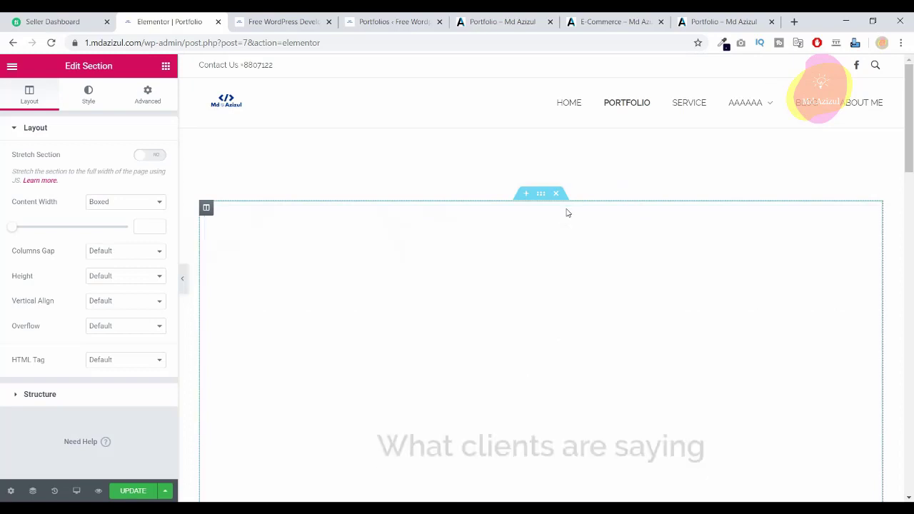
Change the large background heading's title in the inserted section to Portfolios.
click(873, 170)
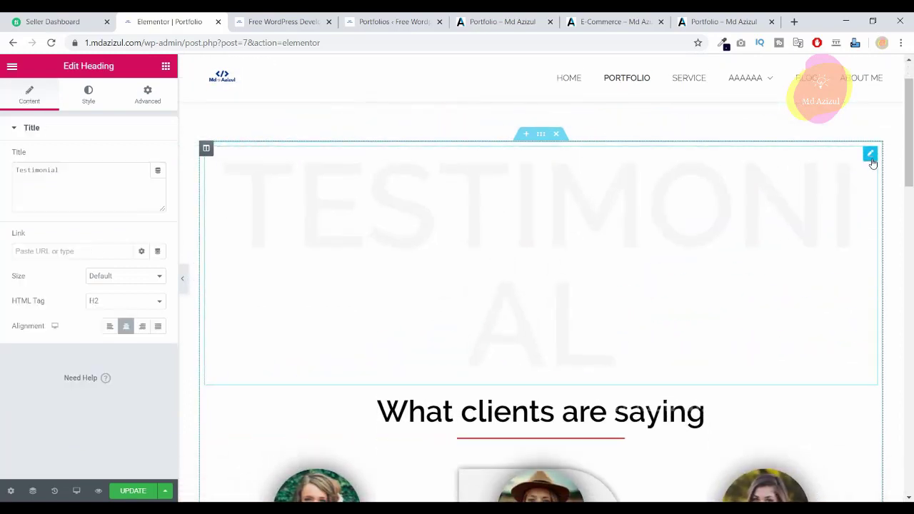
triple_click(97, 177)
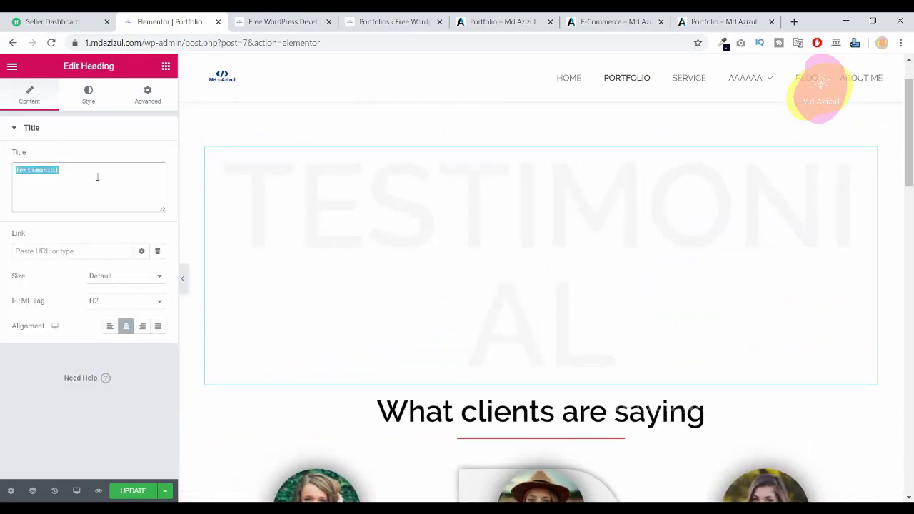
text(Portfo)
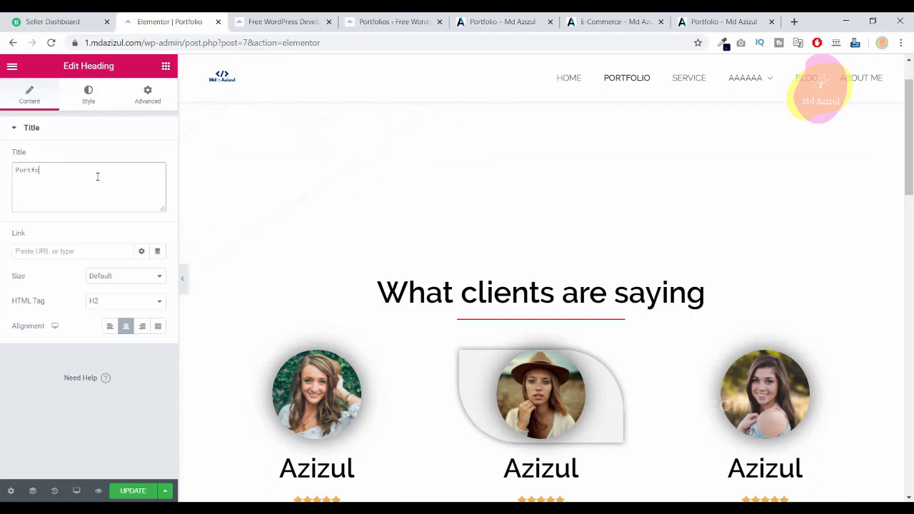
text(lios)
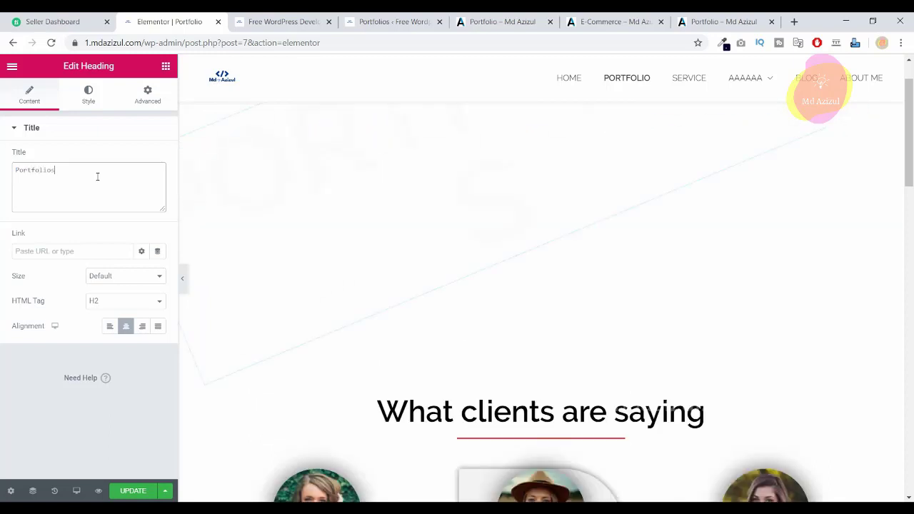
Replace the "What clients are saying" heading's title with "Our Recent Portfolios".
scroll(400, 317, down, 1)
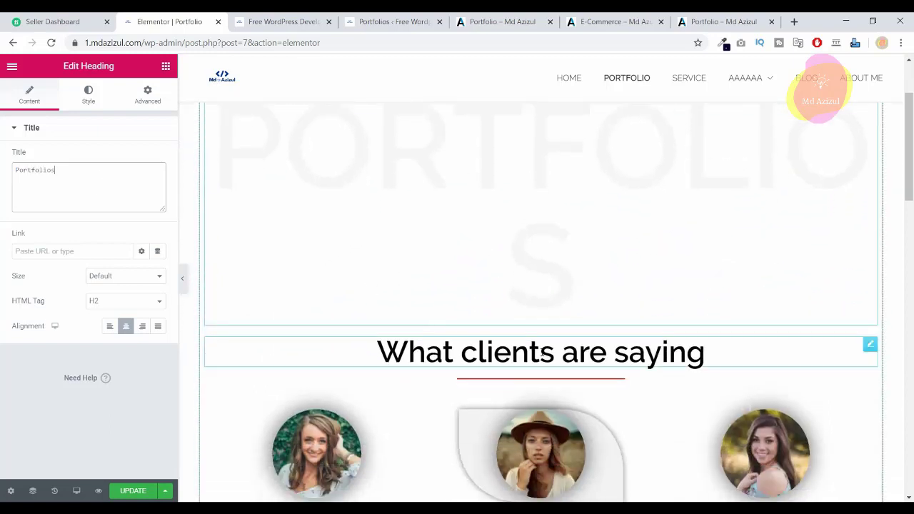
click(541, 382)
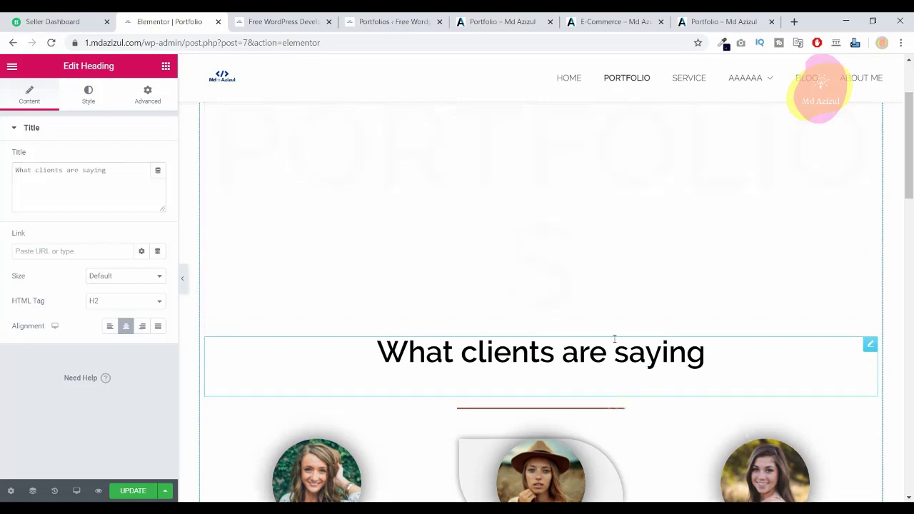
scroll(625, 317, down, 2)
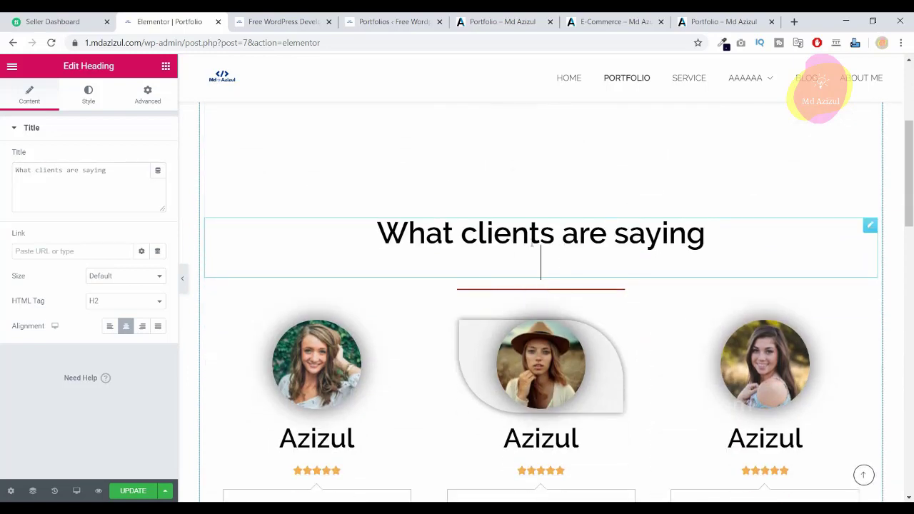
click(30, 175)
key(ctrl+a)
text(Our Recent Portfolios)
Delete the three-column testimonial inner section below the "Our Recent Portfolios" heading and switch to the live site.
scroll(786, 200, down, 2)
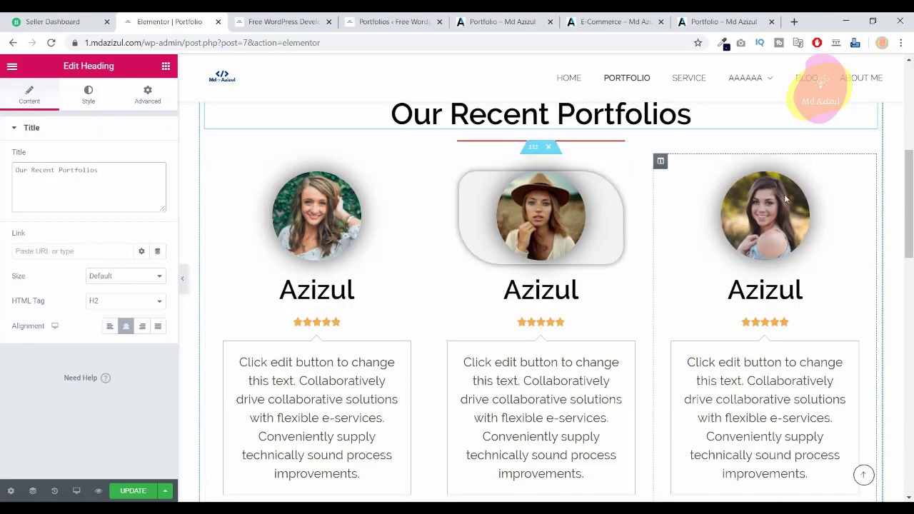
click(548, 148)
key(ctrl+z)
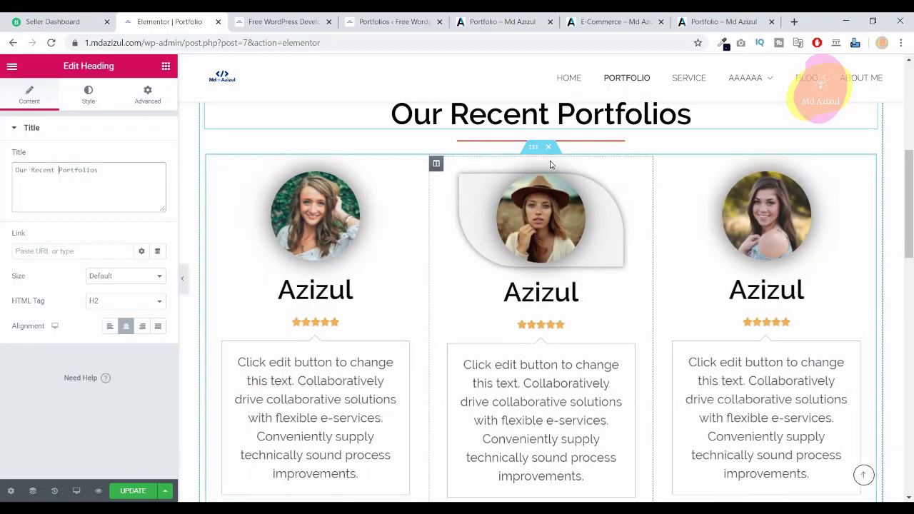
click(549, 148)
scroll(543, 157, up, 3)
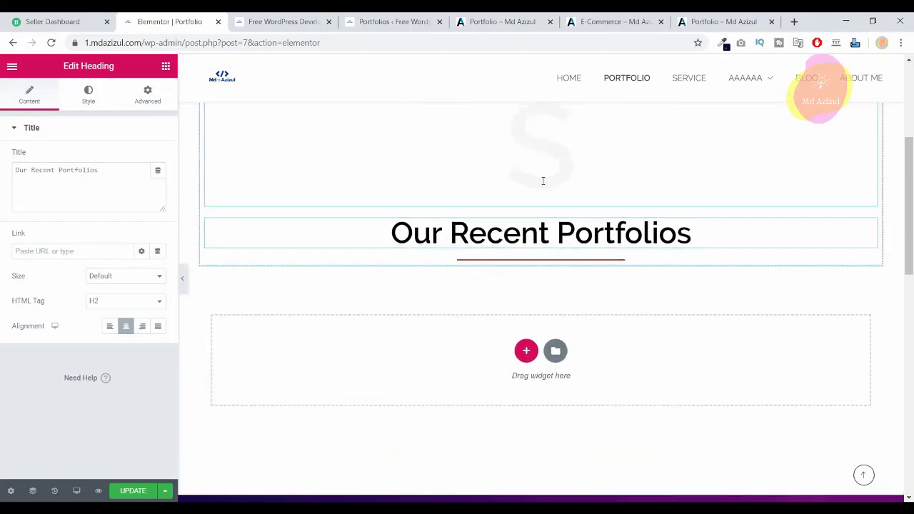
scroll(496, 190, down, 2)
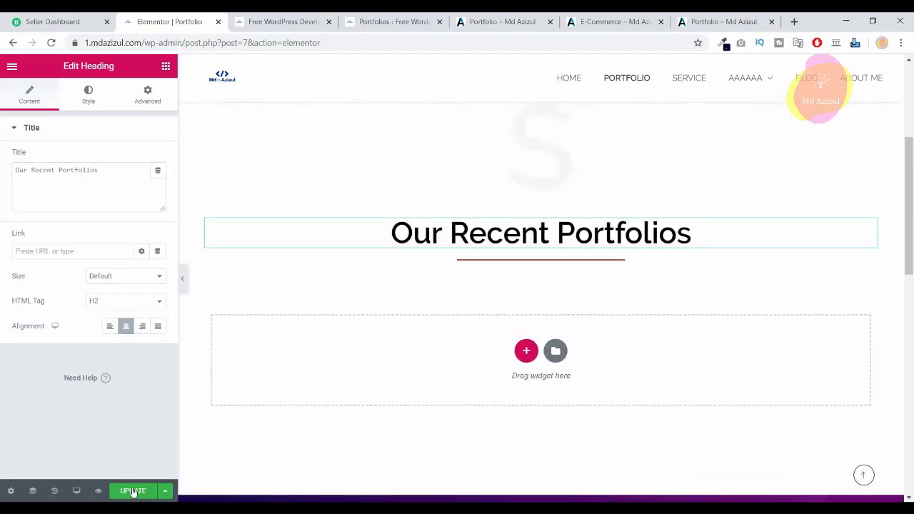
click(264, 29)
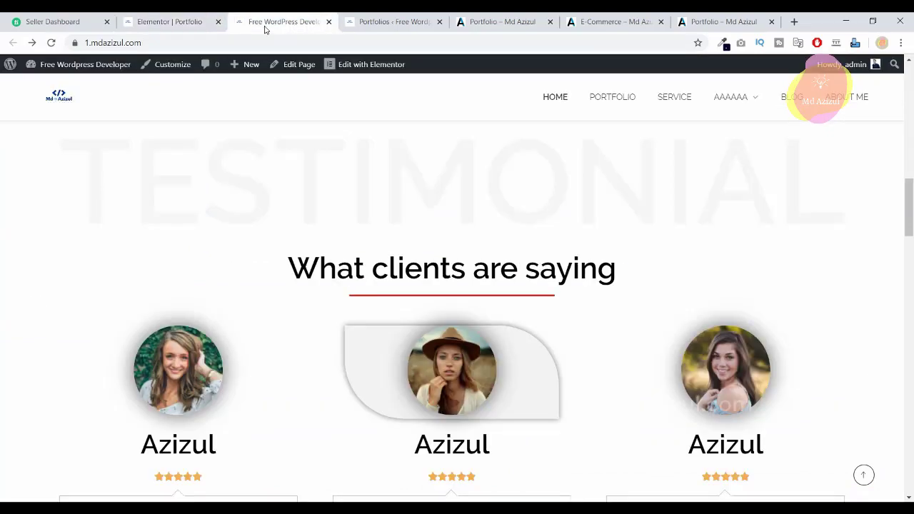
Start a new portfolio item and copy the word "commerce" from the address of the sample E-Commerce portfolio page.
click(385, 22)
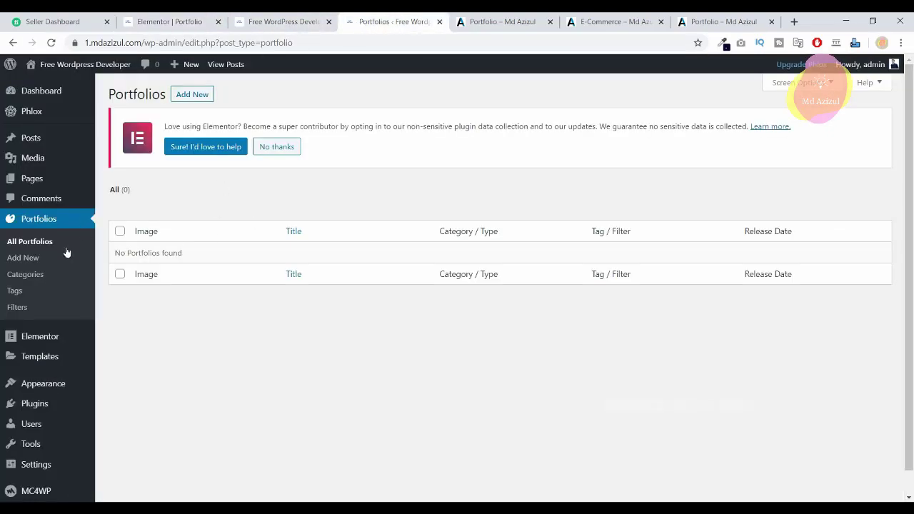
click(191, 95)
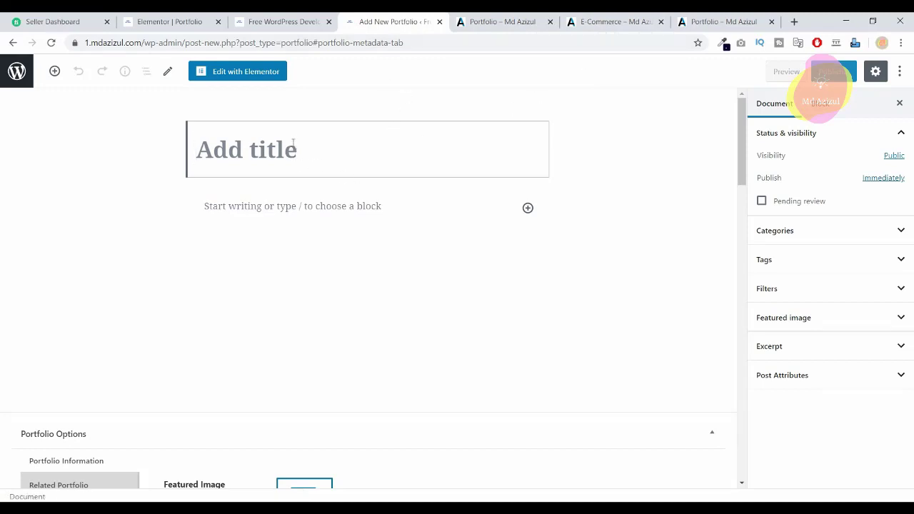
click(601, 22)
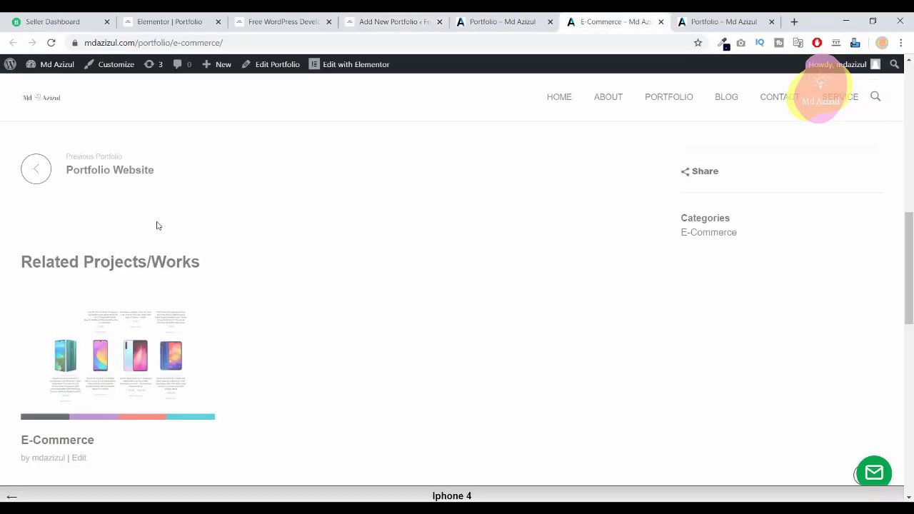
scroll(158, 226, up, 8)
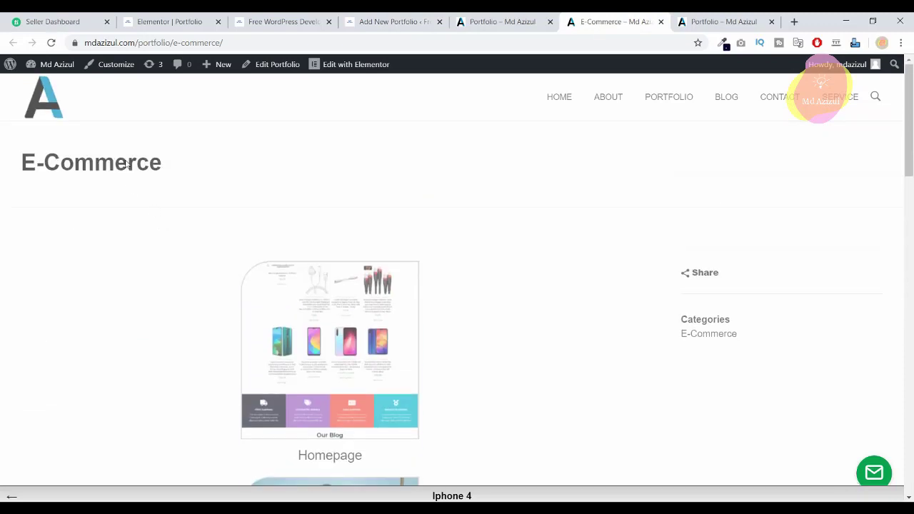
right_click(43, 160)
click(337, 187)
double_click(201, 43)
right_click(241, 43)
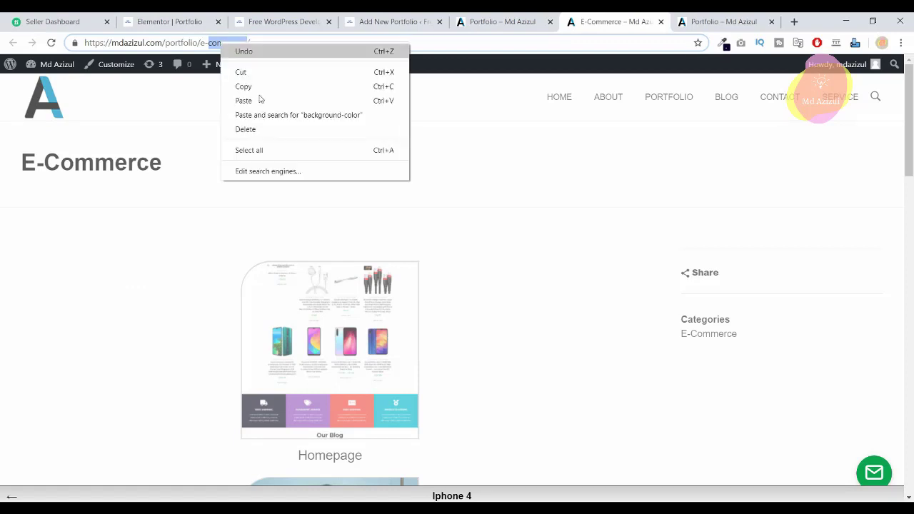
click(255, 86)
Title the new portfolio item "e-commerce full website", using the copied word for its first part.
click(476, 23)
click(386, 23)
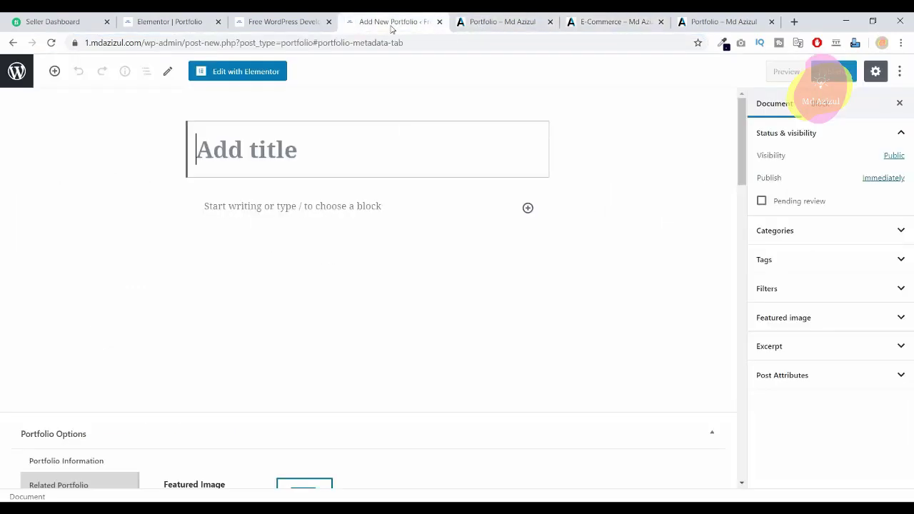
right_click(284, 166)
click(307, 234)
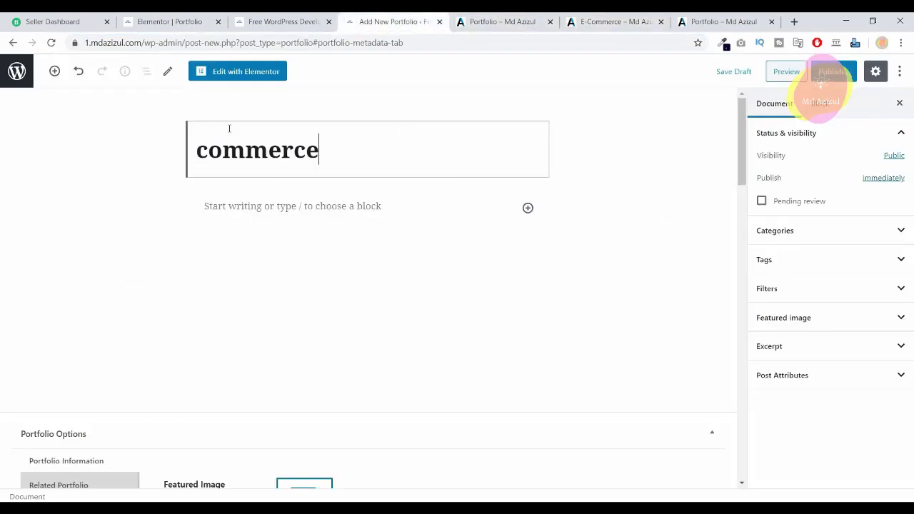
click(194, 149)
text(e-)
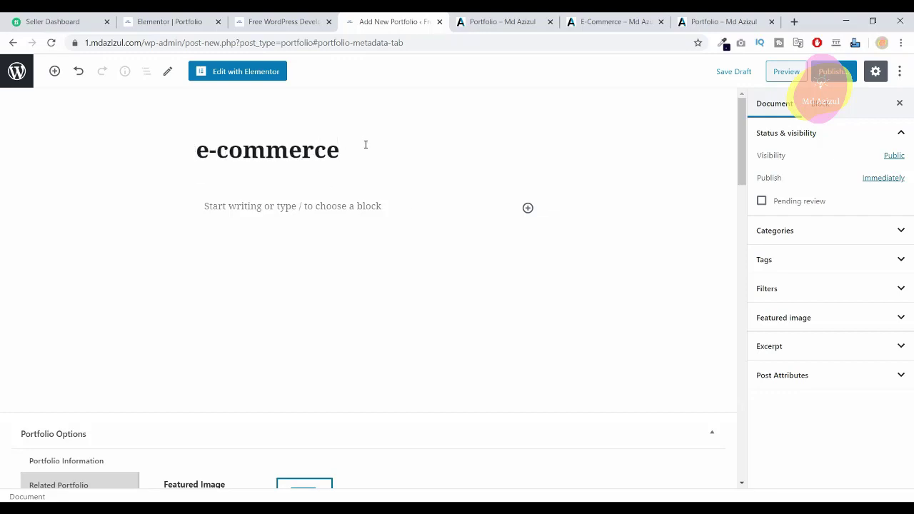
text(full website)
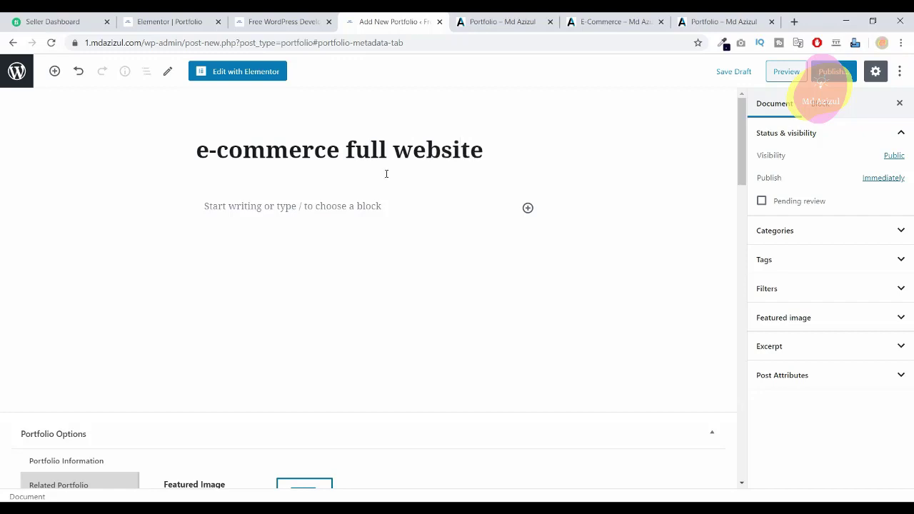
Show the portfolio categories and capitalize the title's first letter so it reads "E-commerce full website".
click(807, 237)
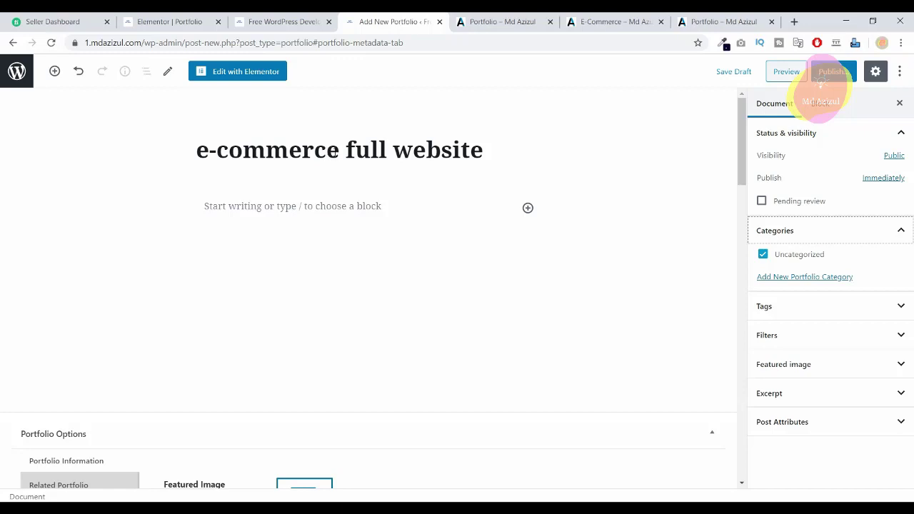
drag(339, 151, 197, 152)
right_click(230, 154)
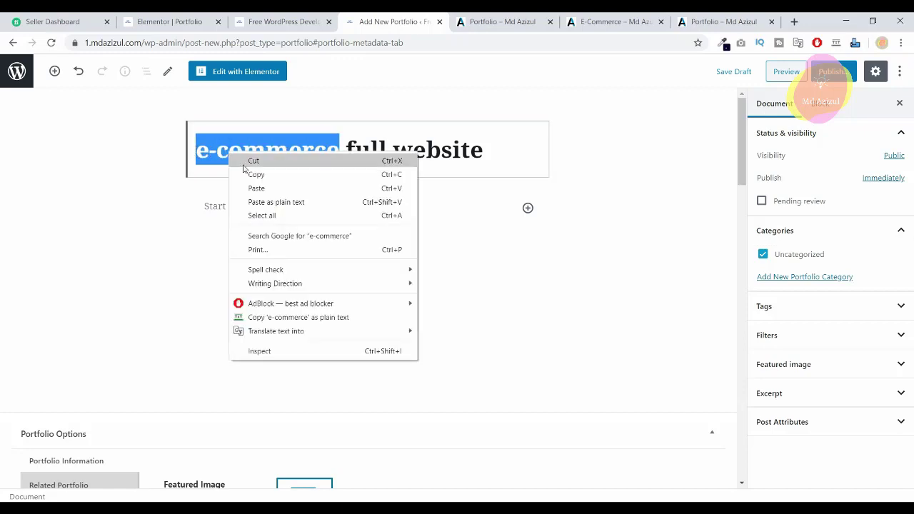
click(246, 173)
click(206, 151)
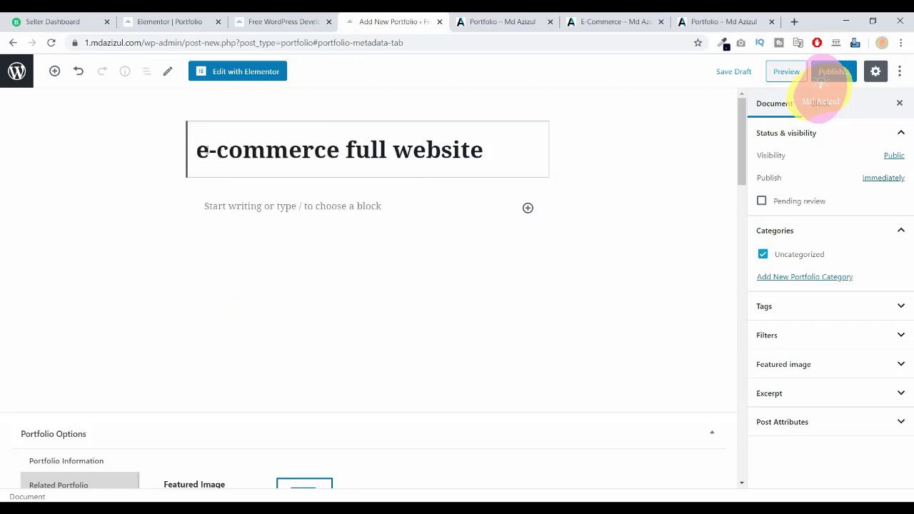
key(BackSpace)
text(E)
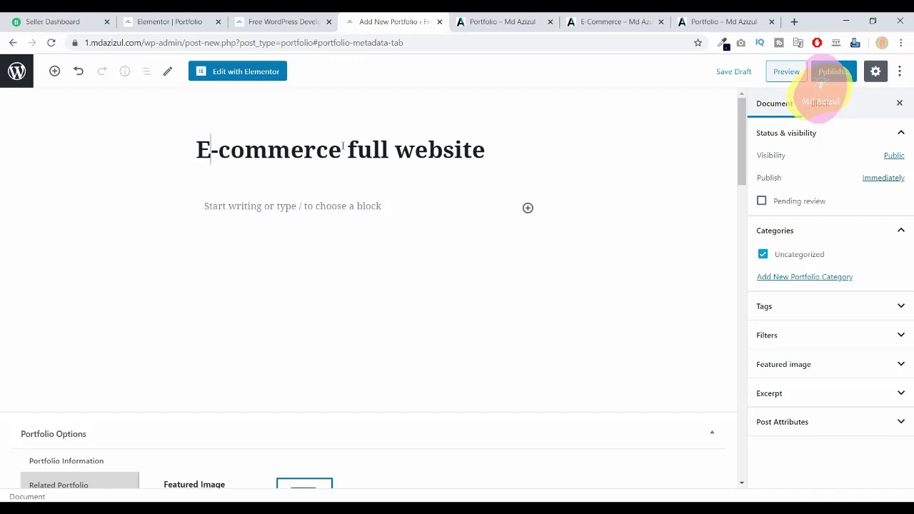
Add a new portfolio category named E-commerce, using the word from the title, and unassign the Uncategorized category.
drag(343, 148, 196, 150)
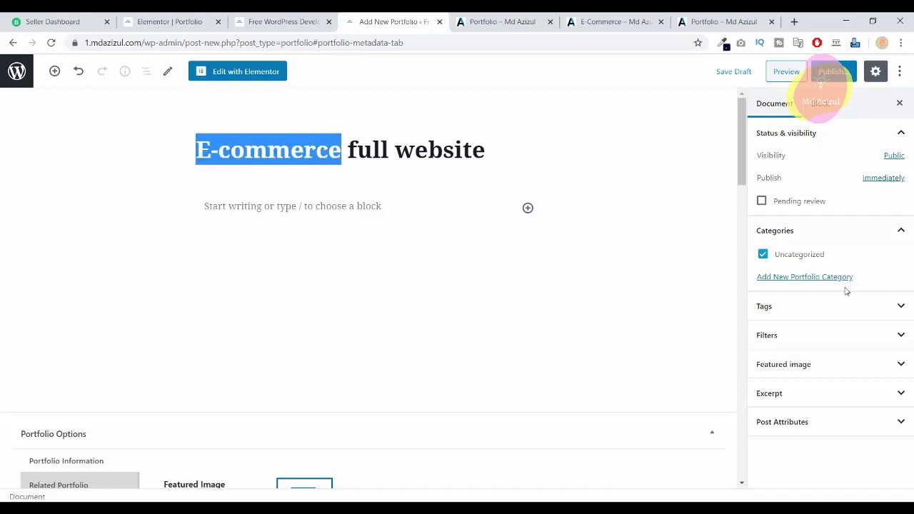
click(793, 279)
right_click(771, 312)
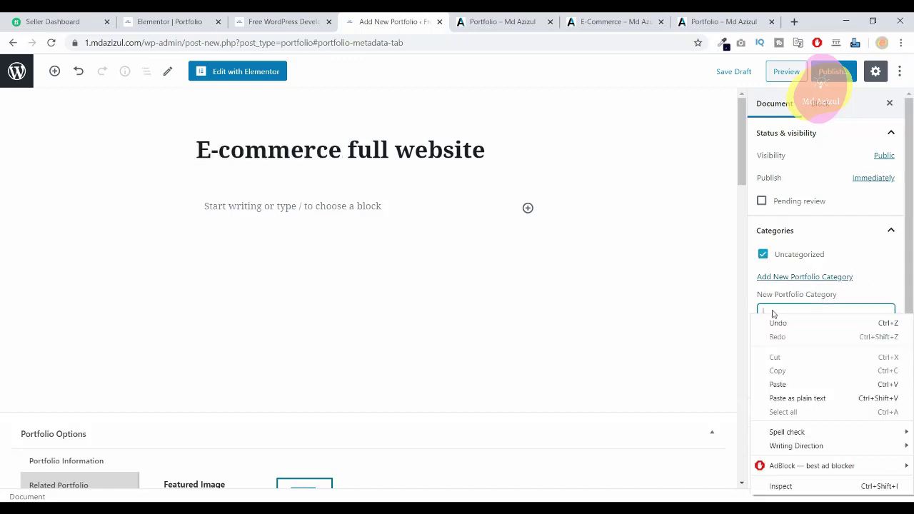
click(795, 398)
click(790, 378)
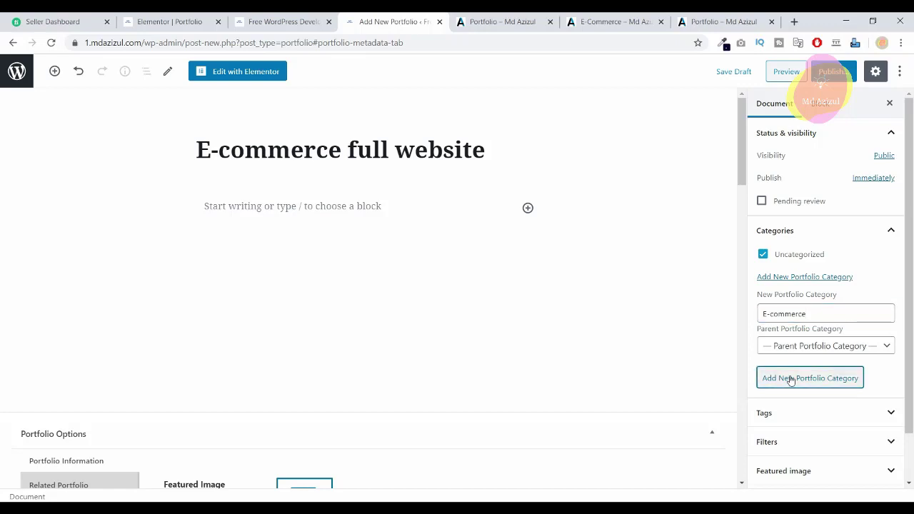
click(764, 255)
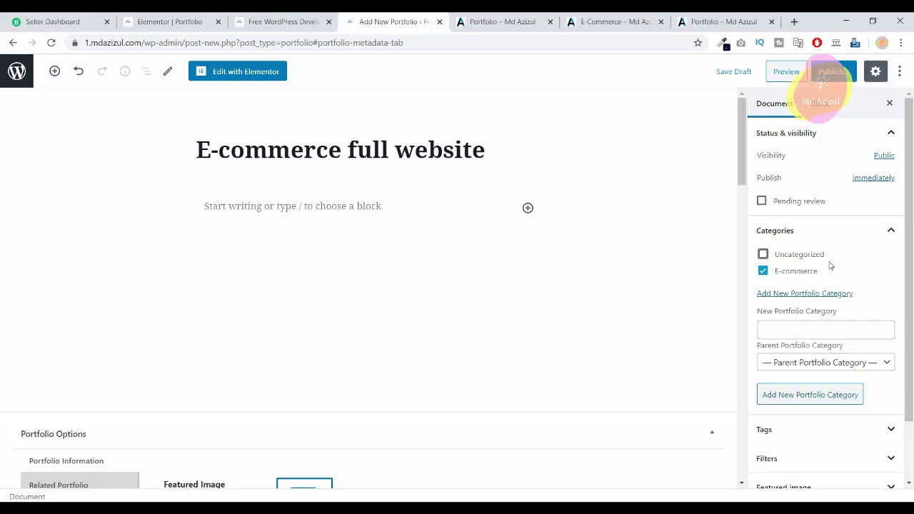
Add the portfolio tag E-commerce to the item.
scroll(835, 261, down, 2)
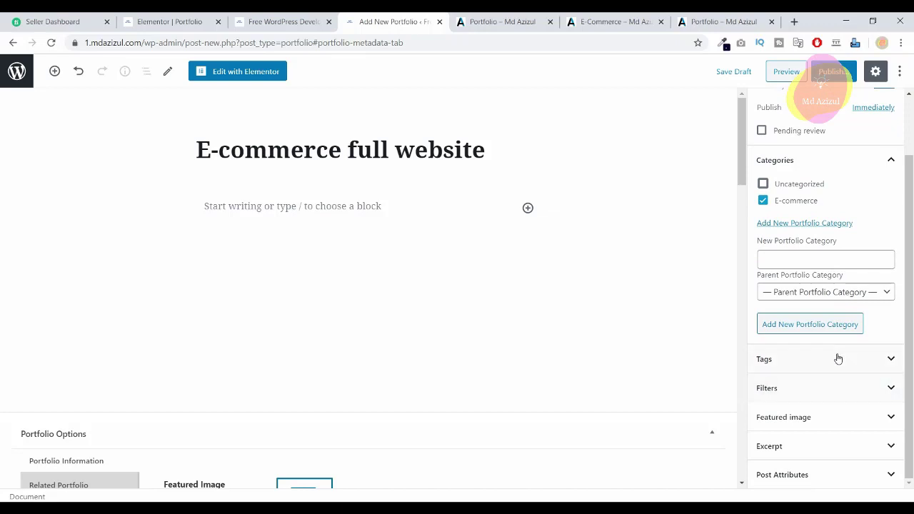
click(839, 359)
click(808, 400)
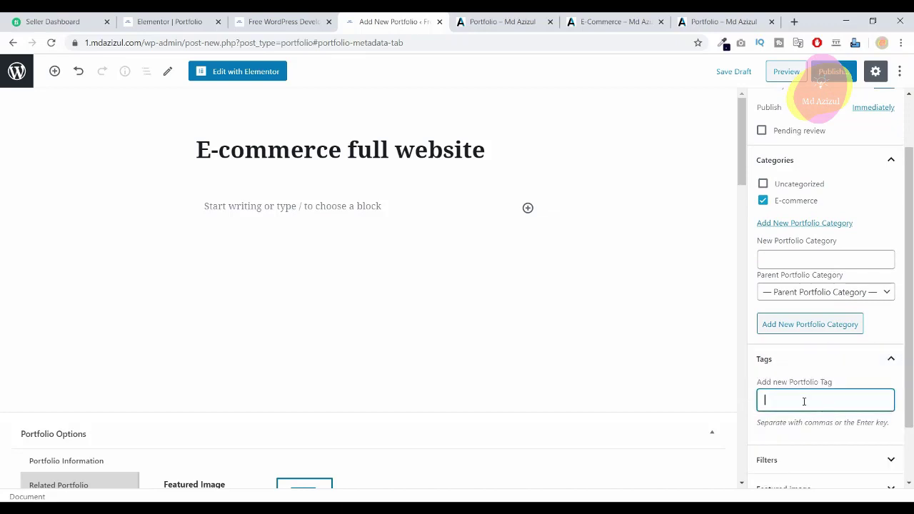
scroll(800, 325, down, 2)
right_click(801, 327)
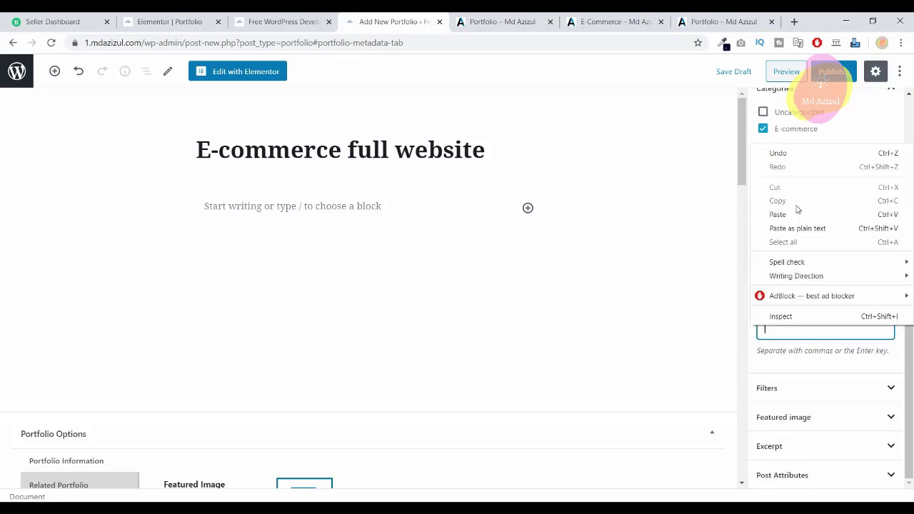
click(789, 228)
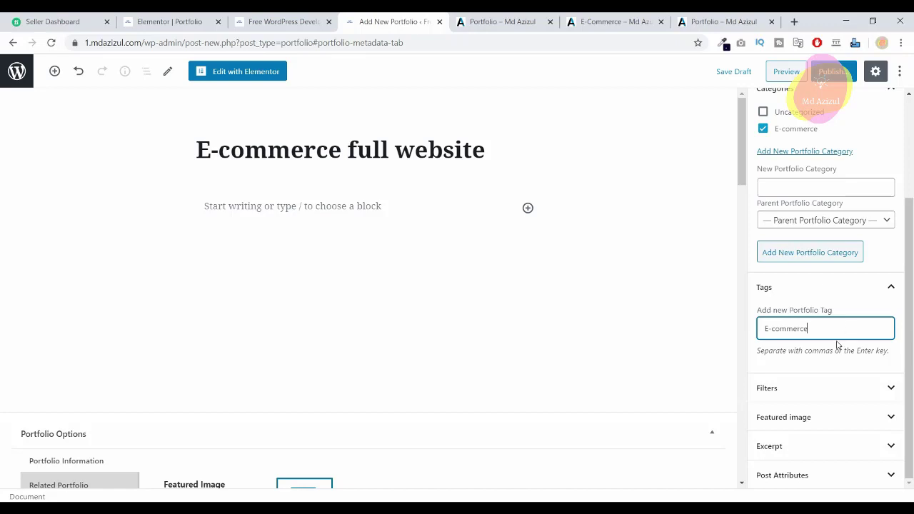
key(Return)
Add the portfolio filter E-commerce to the item.
click(815, 384)
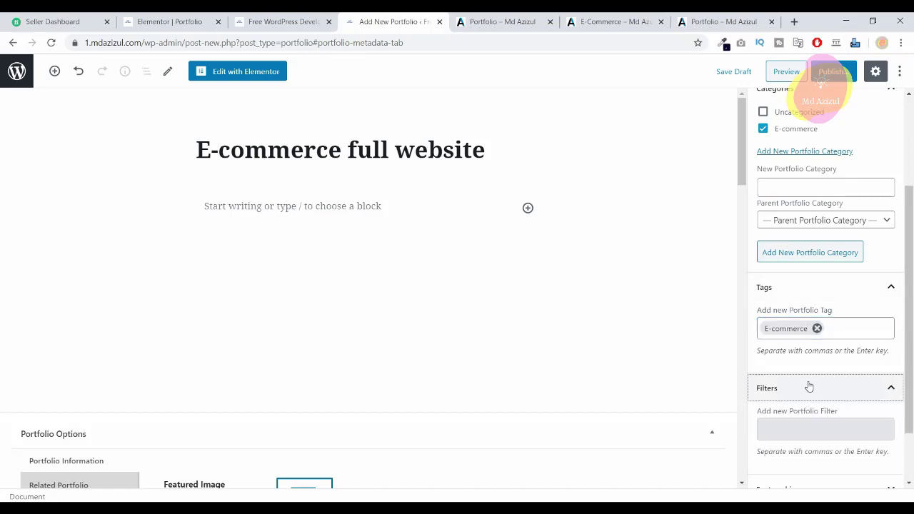
click(823, 357)
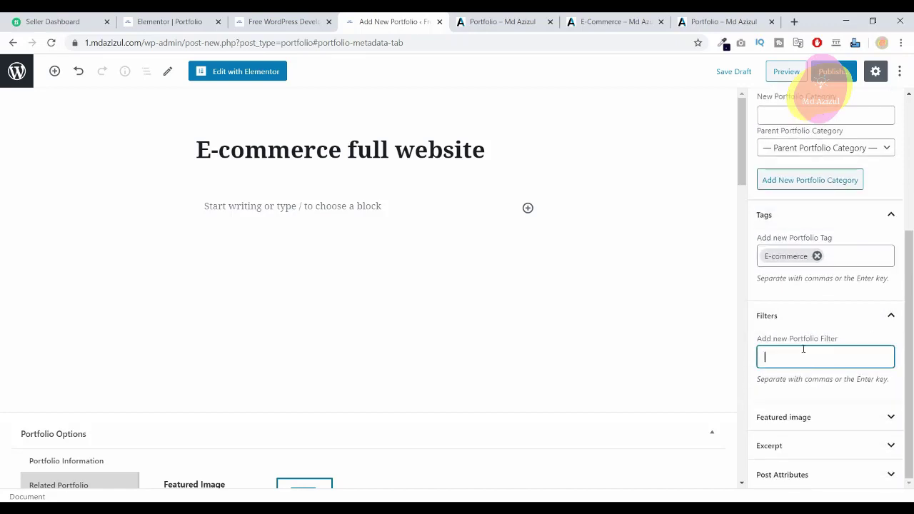
right_click(802, 351)
click(786, 363)
right_click(786, 362)
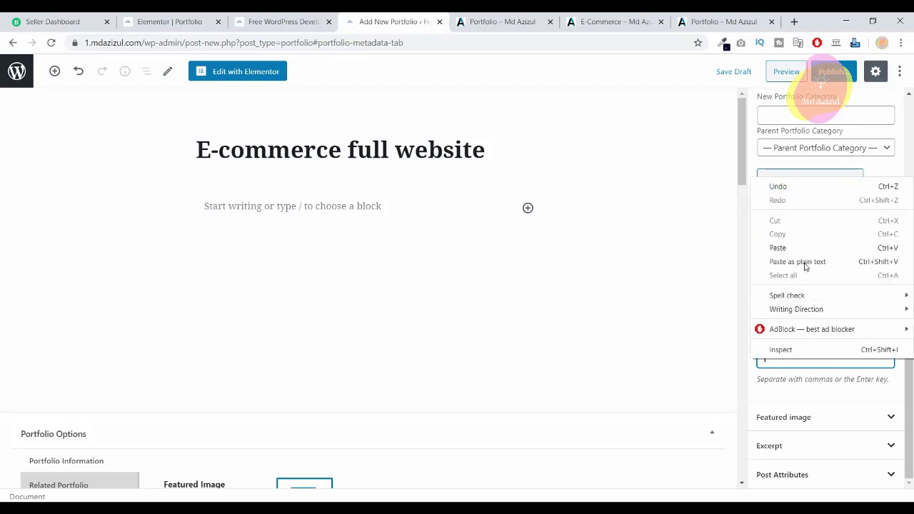
click(803, 249)
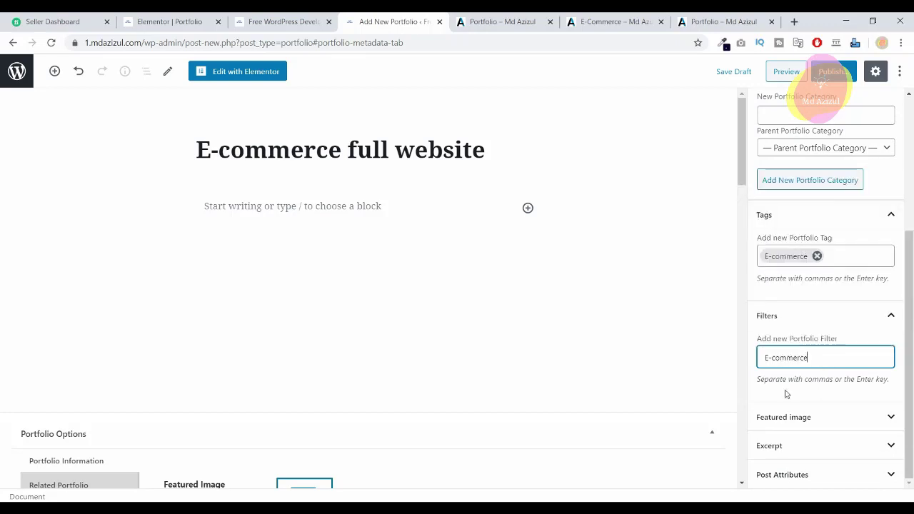
key(Return)
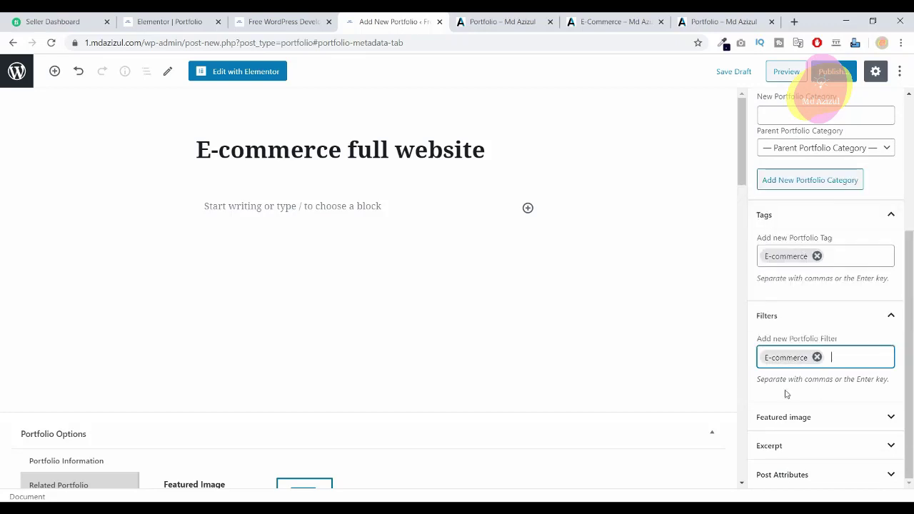
Open the featured image selection, browse the media library's images and check the sample E-Commerce portfolio page.
click(811, 420)
click(804, 382)
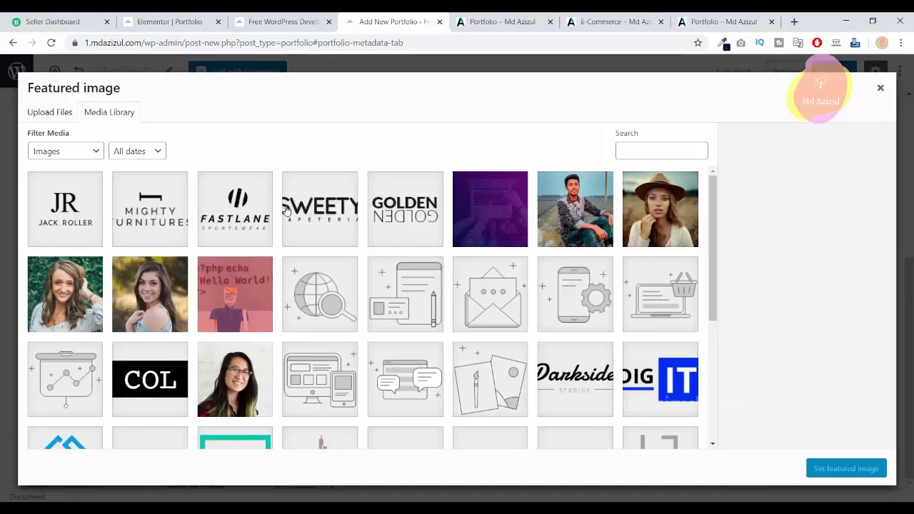
click(62, 113)
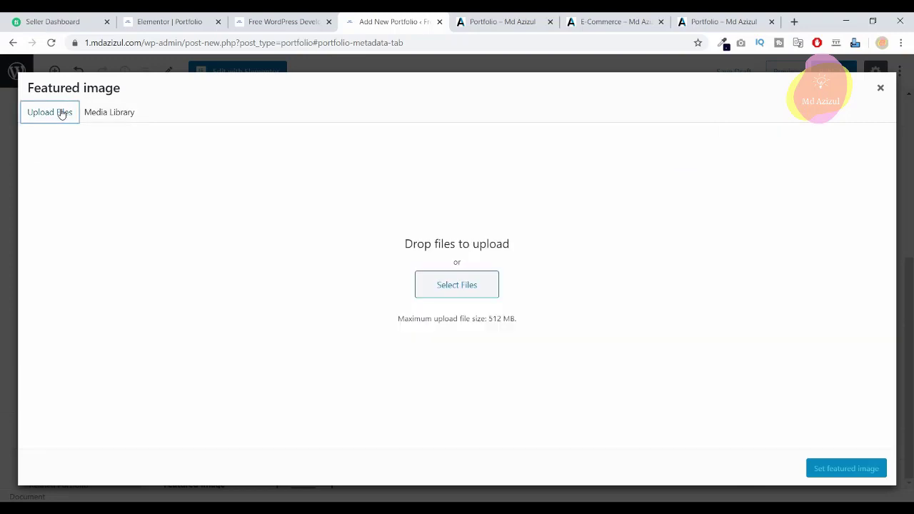
click(102, 113)
scroll(401, 320, down, 5)
scroll(400, 319, up, 5)
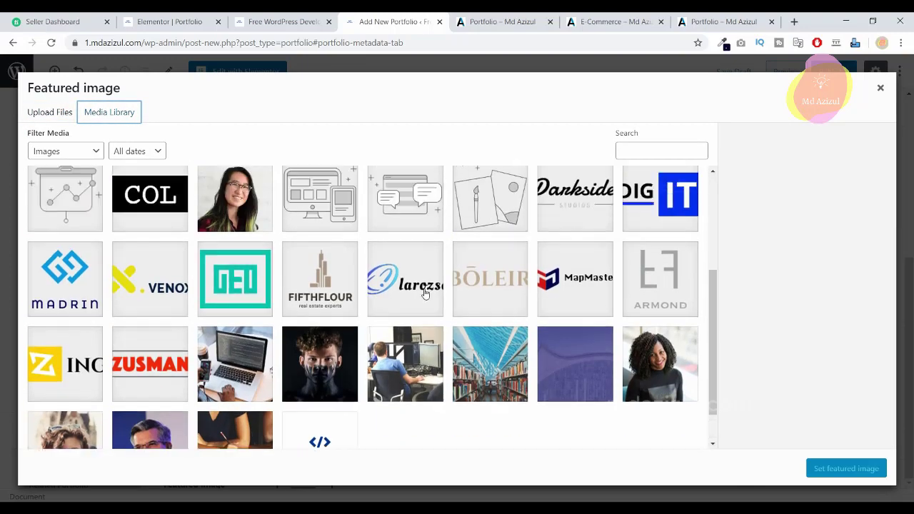
click(607, 22)
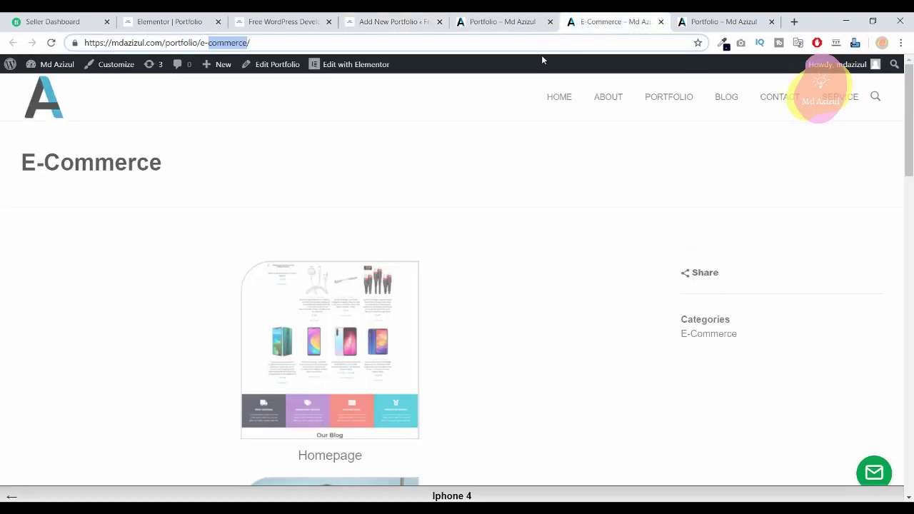
click(382, 21)
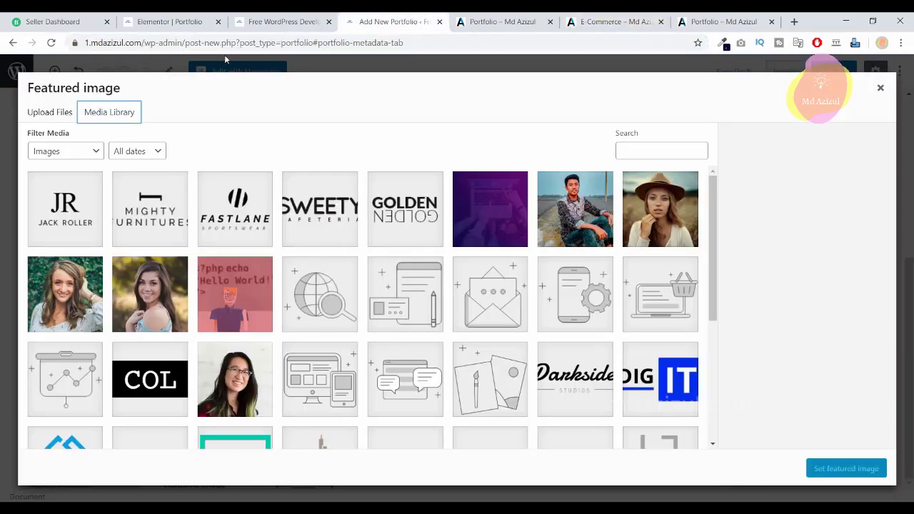
Upload 11-ecommerce-website-design-amazon.jpg from the Camera Roll folder and set it as the portfolio item's featured image.
click(49, 114)
click(445, 285)
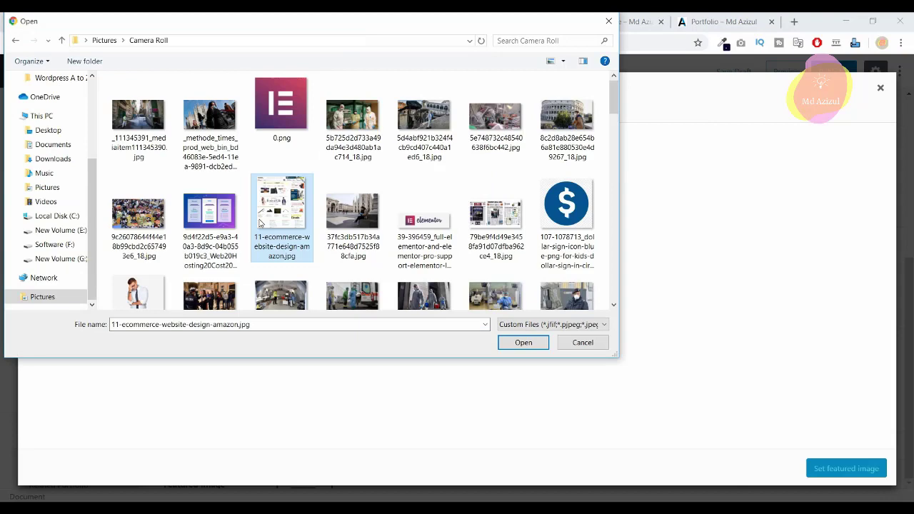
scroll(285, 211, down, 1)
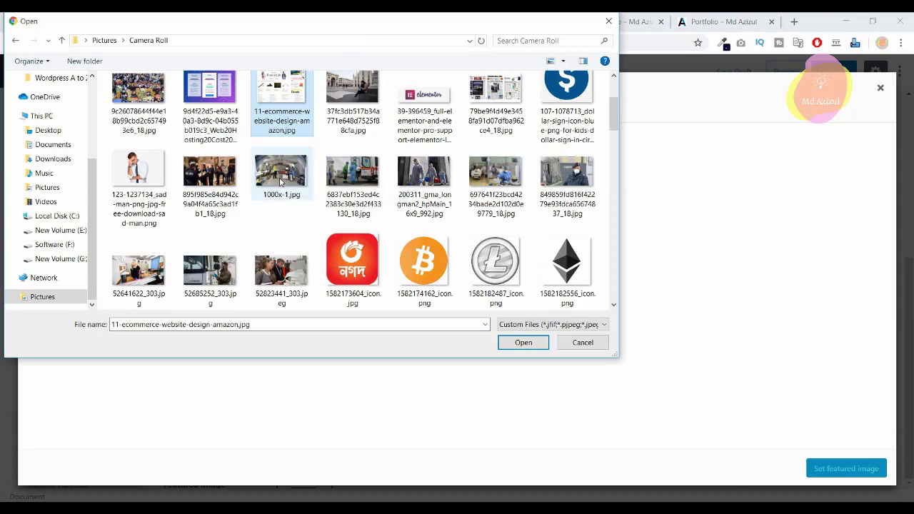
scroll(286, 211, up, 1)
double_click(288, 210)
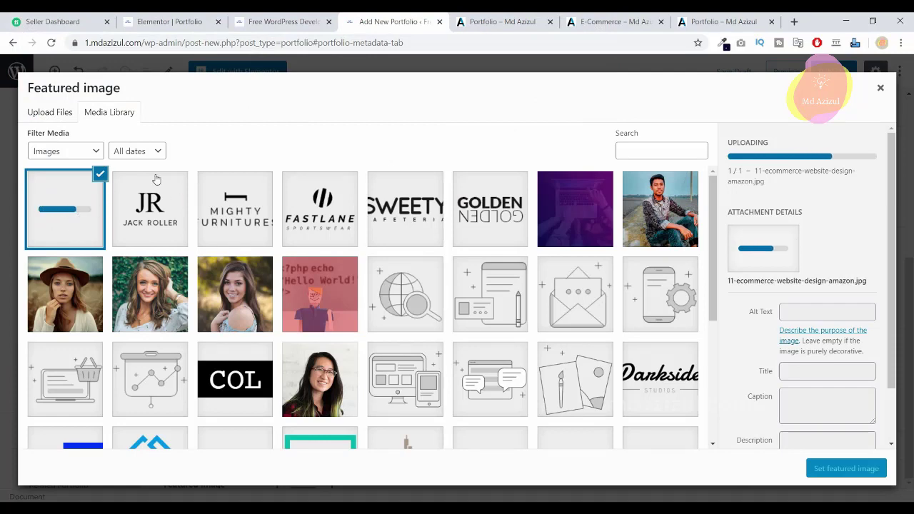
click(843, 470)
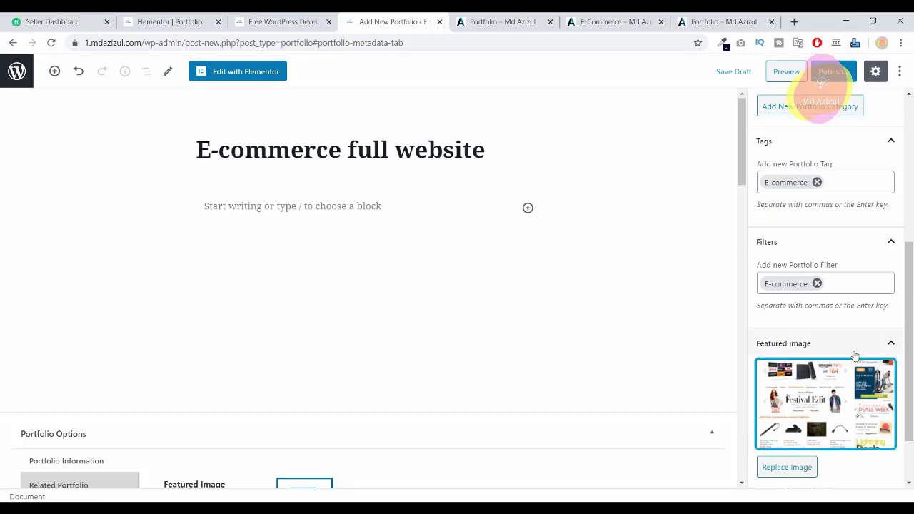
Publish the E-commerce full website portfolio item.
scroll(857, 314, down, 1)
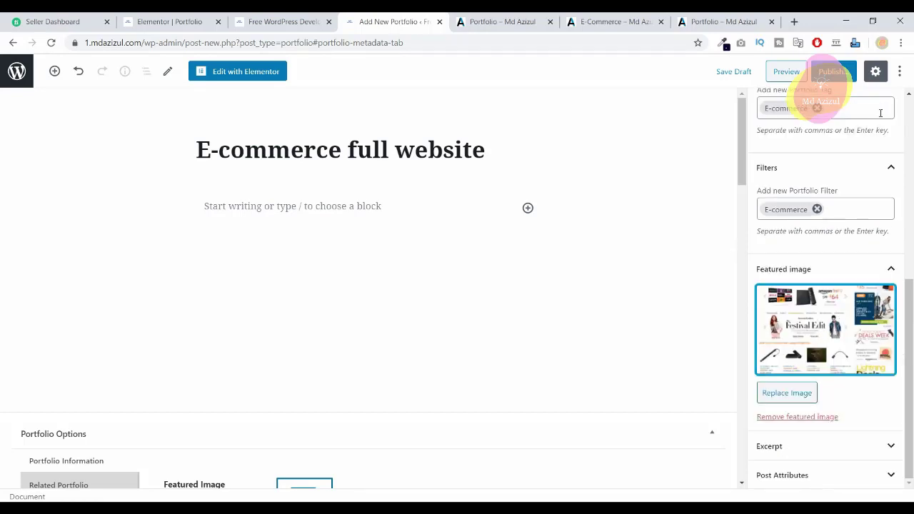
click(821, 77)
click(829, 73)
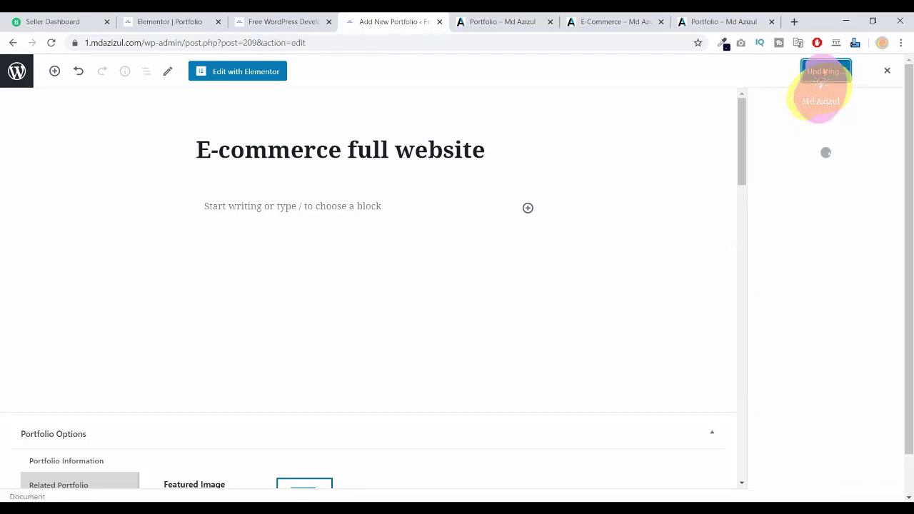
Open the published portfolio item's live page in a new browser tab and view it.
right_click(111, 480)
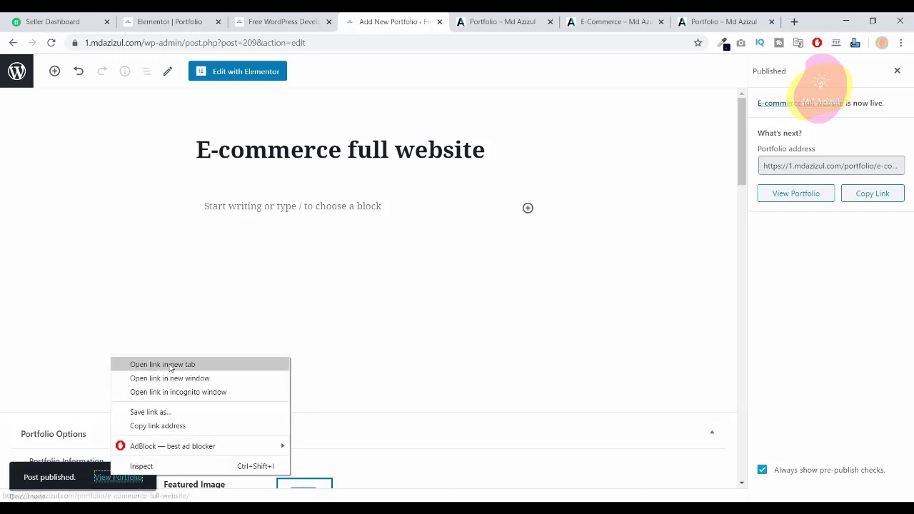
click(136, 365)
click(428, 26)
click(353, 27)
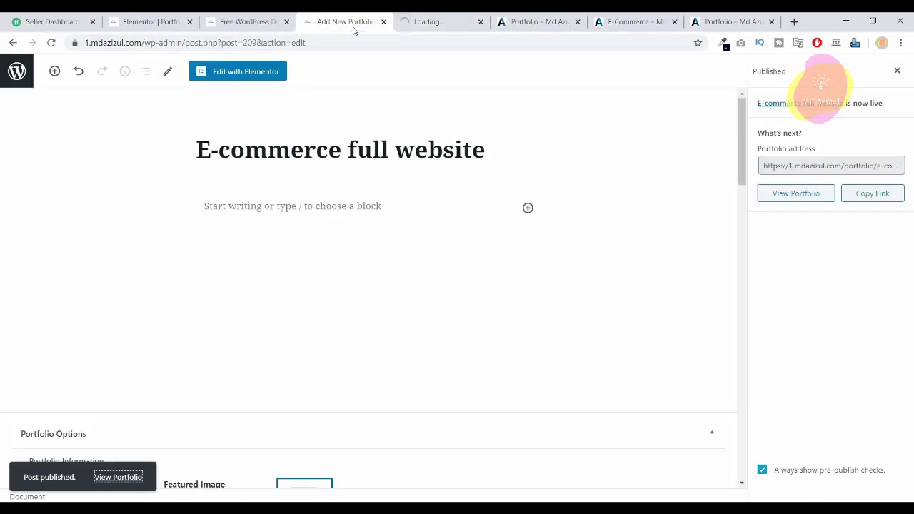
click(449, 26)
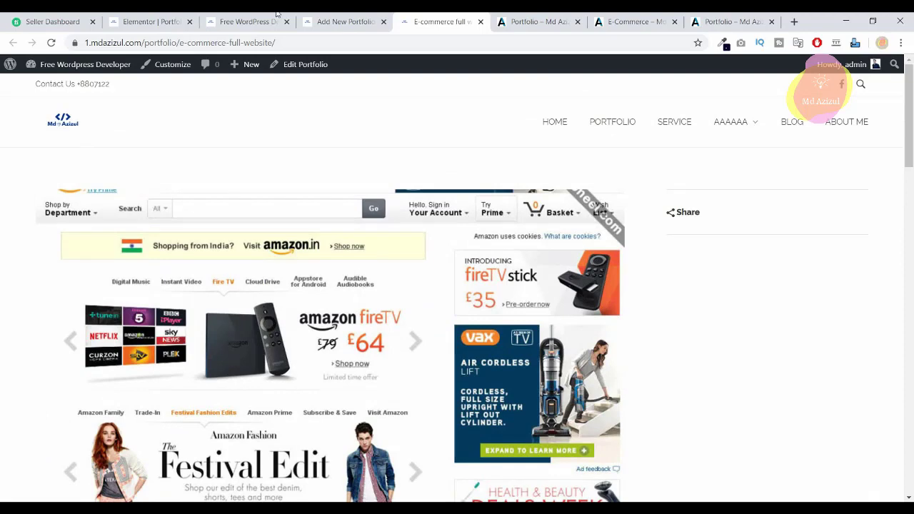
Enable Hide featured image in the item's Portfolio Information options and update the portfolio item.
click(333, 22)
scroll(253, 290, down, 3)
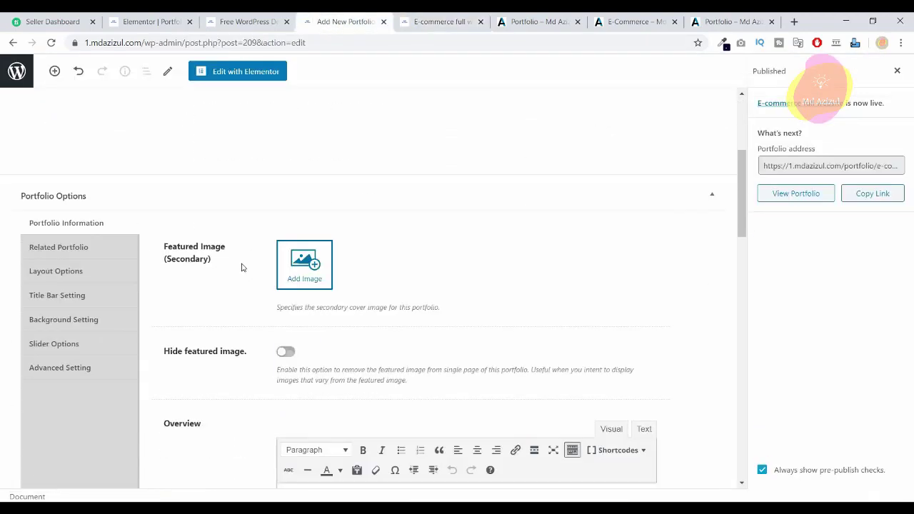
scroll(85, 274, down, 2)
scroll(258, 234, up, 2)
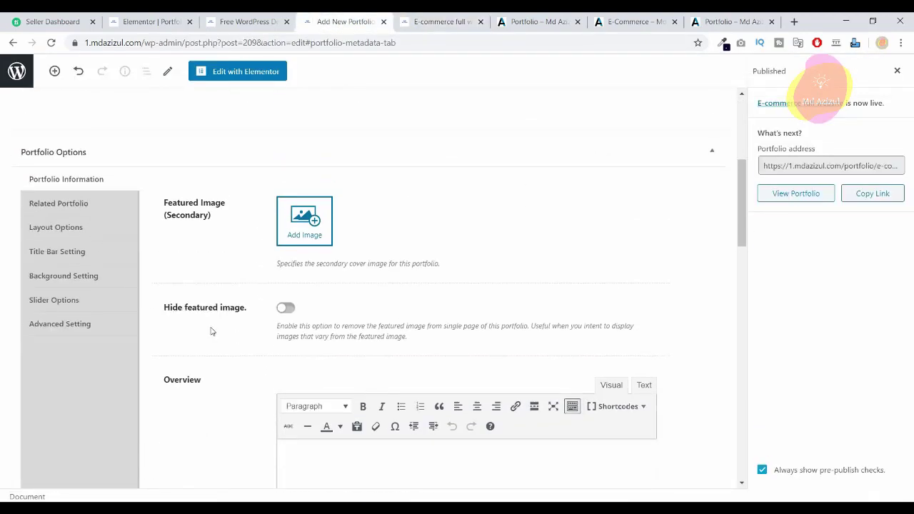
click(285, 312)
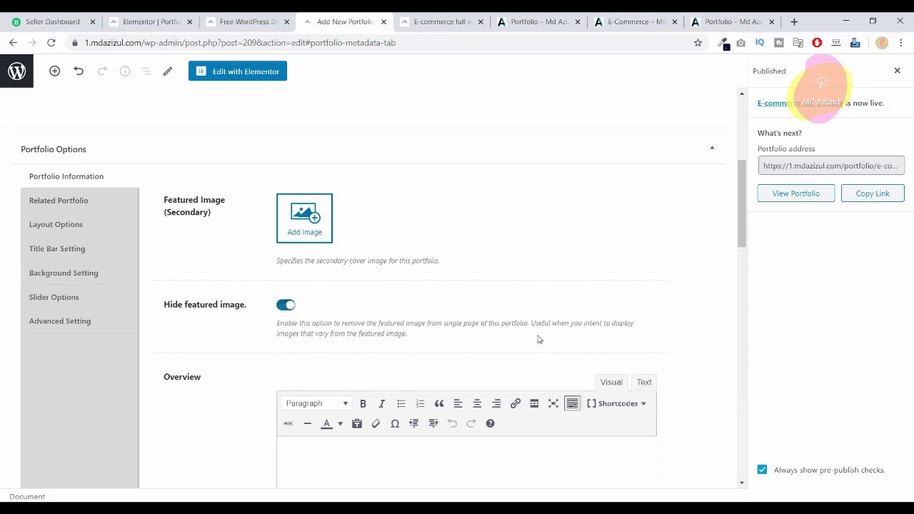
scroll(722, 333, down, 1)
scroll(693, 288, up, 5)
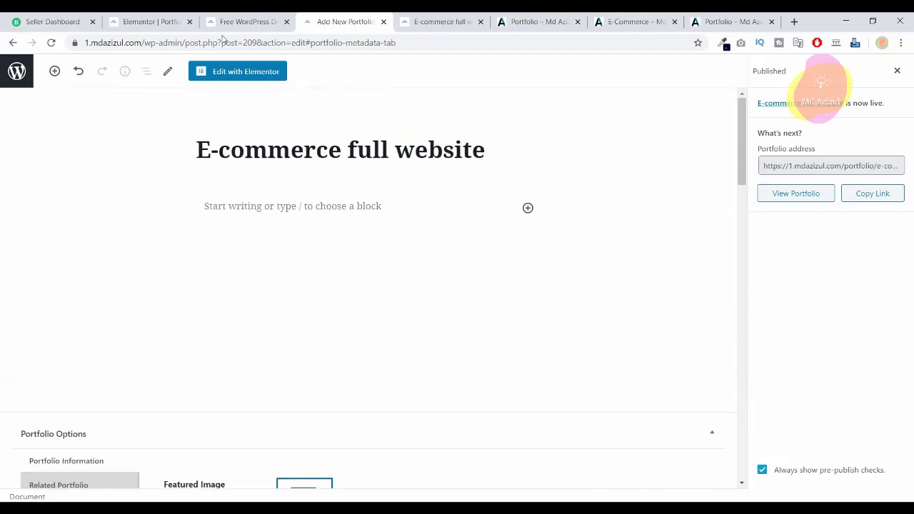
click(898, 71)
click(825, 74)
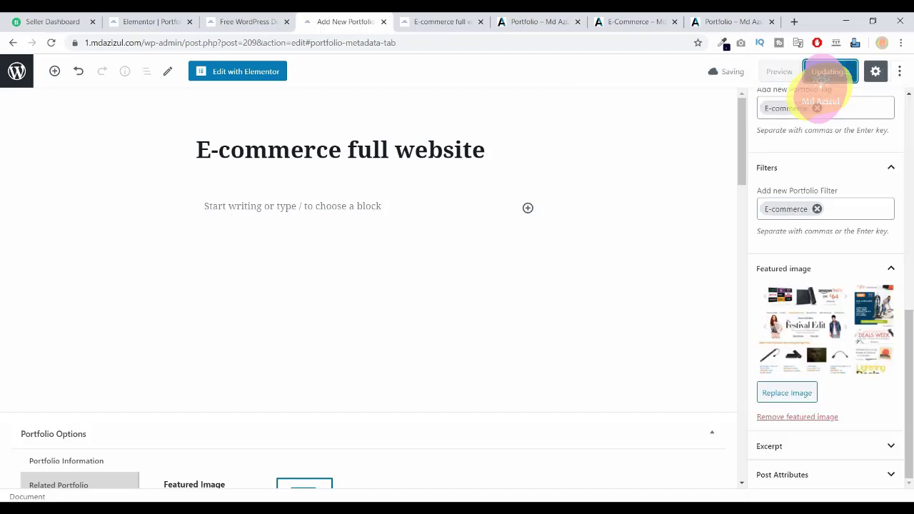
Reload the item's live page to check the featured image setting, and return to the item's editor.
key(ctrl+Tab)
key(F5)
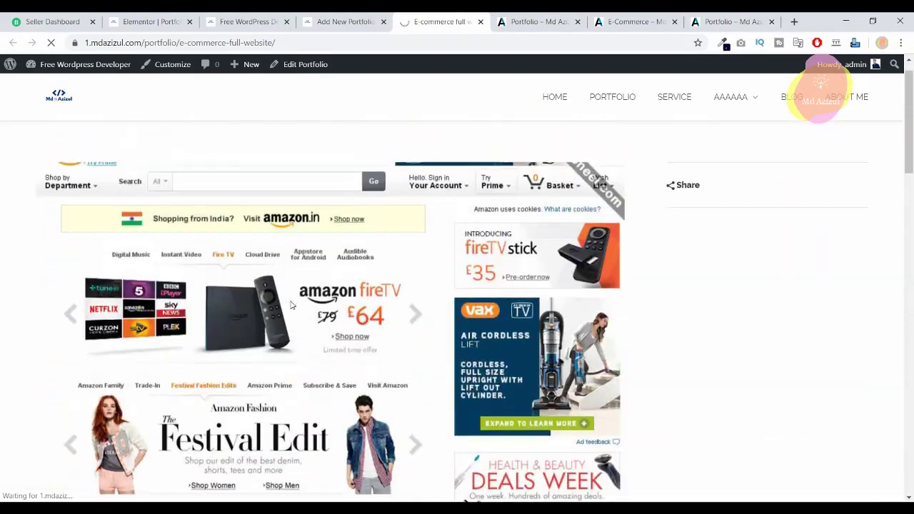
click(334, 22)
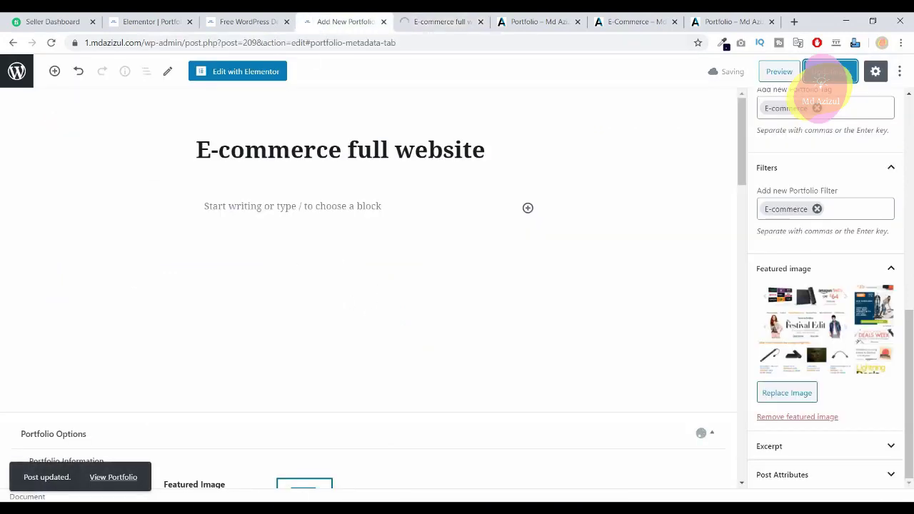
Open the portfolio item in the Elementor editor, glancing at the live page while it loads.
click(256, 71)
click(407, 23)
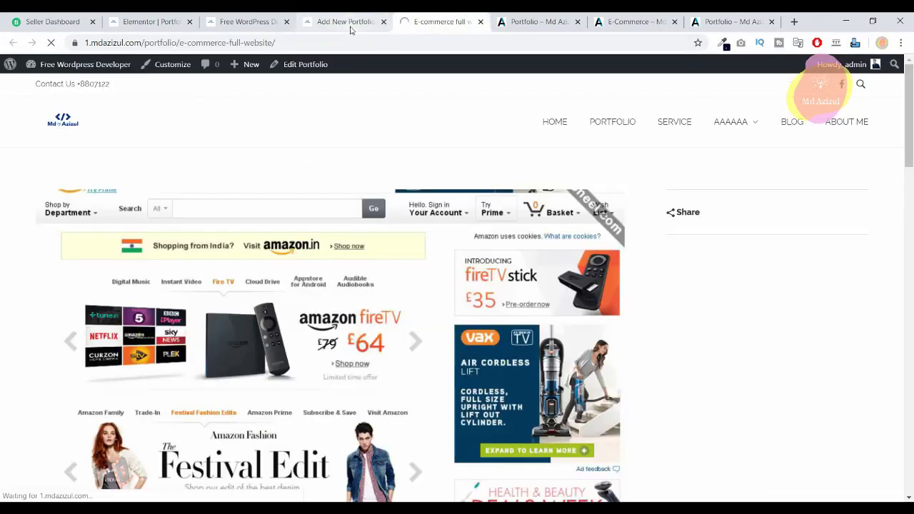
click(343, 22)
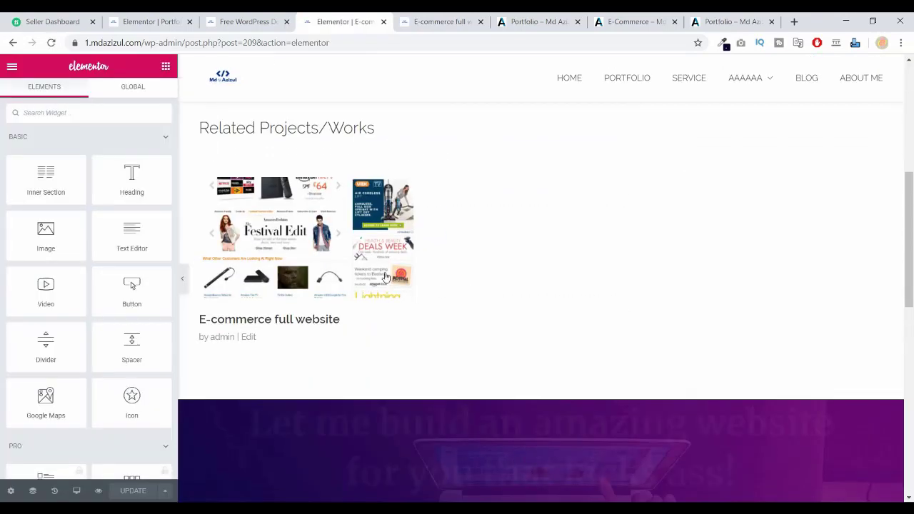
Search the widgets for "gal" and place a Basic Gallery in the empty content area above Related Projects/Works.
scroll(319, 173, up, 5)
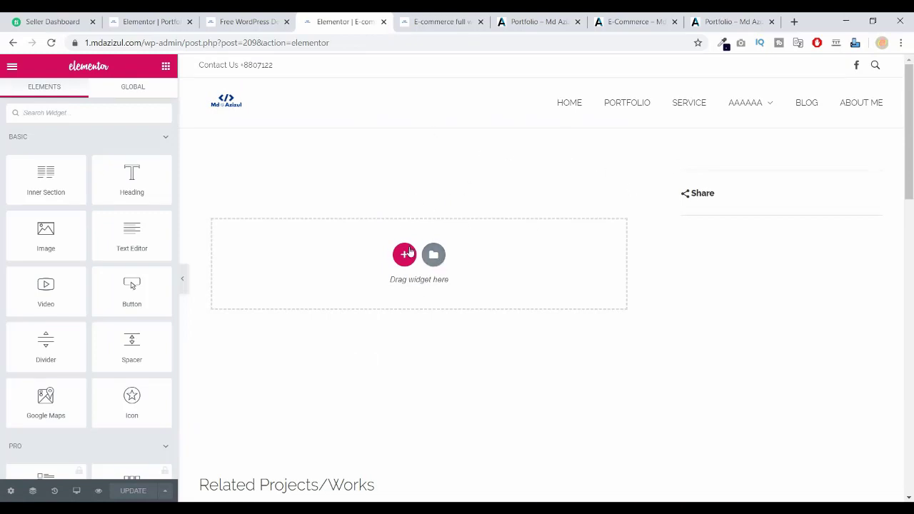
click(97, 111)
text(gala)
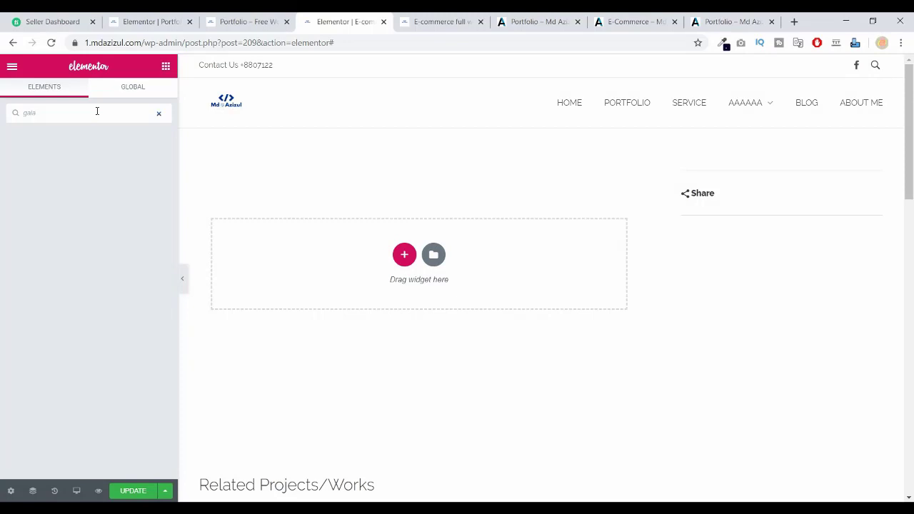
key(BackSpace)
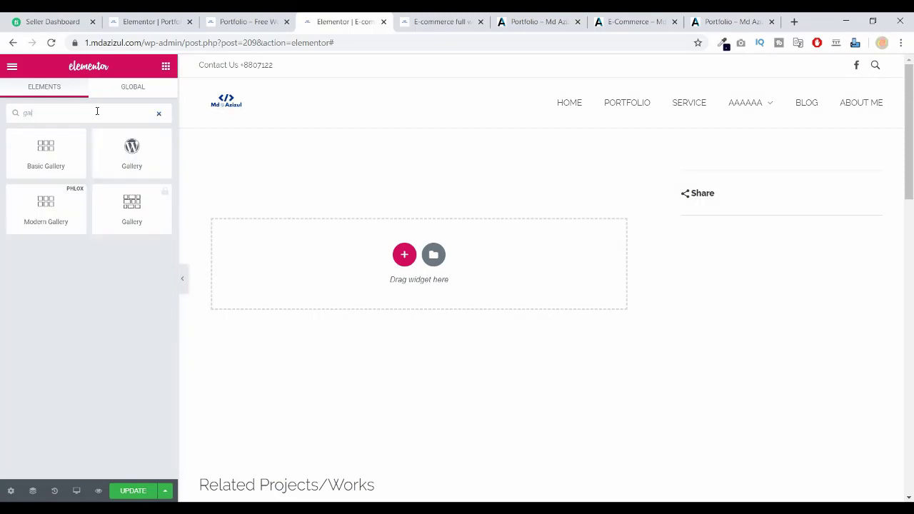
drag(53, 157, 373, 224)
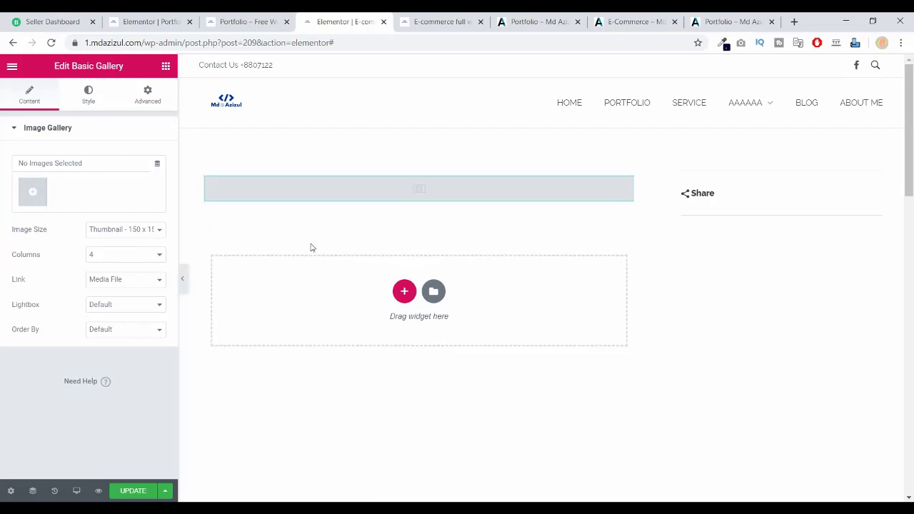
Create a new gallery from 11-ecommerce-website-design-amazon.jpg and the photo of the man sitting outdoors in the media library.
click(34, 192)
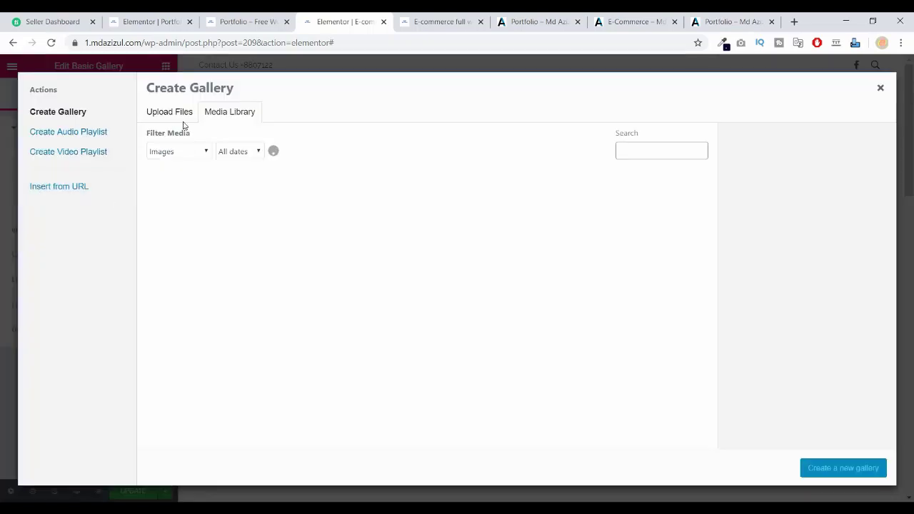
click(205, 227)
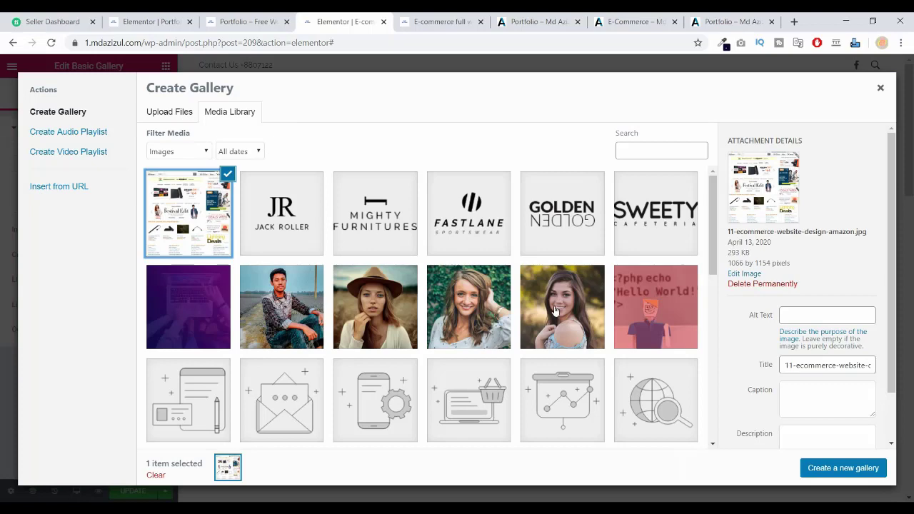
scroll(566, 336, down, 2)
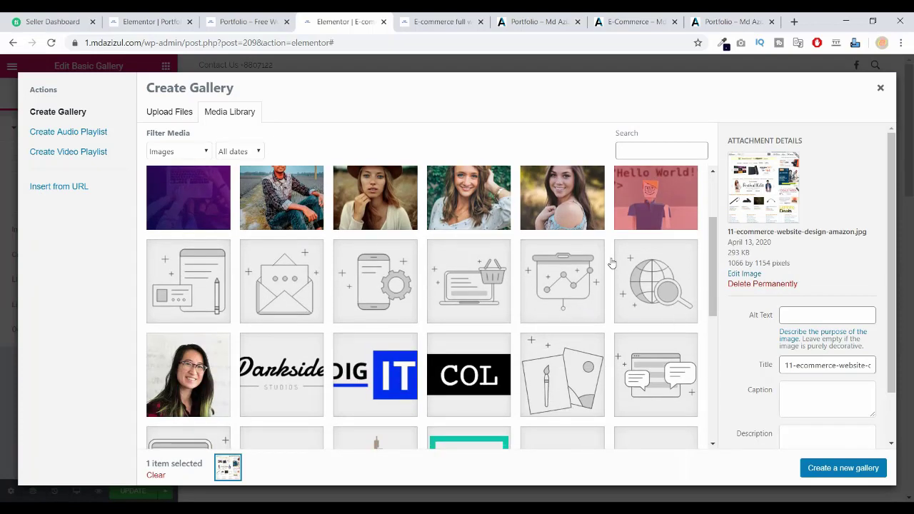
scroll(525, 270, up, 2)
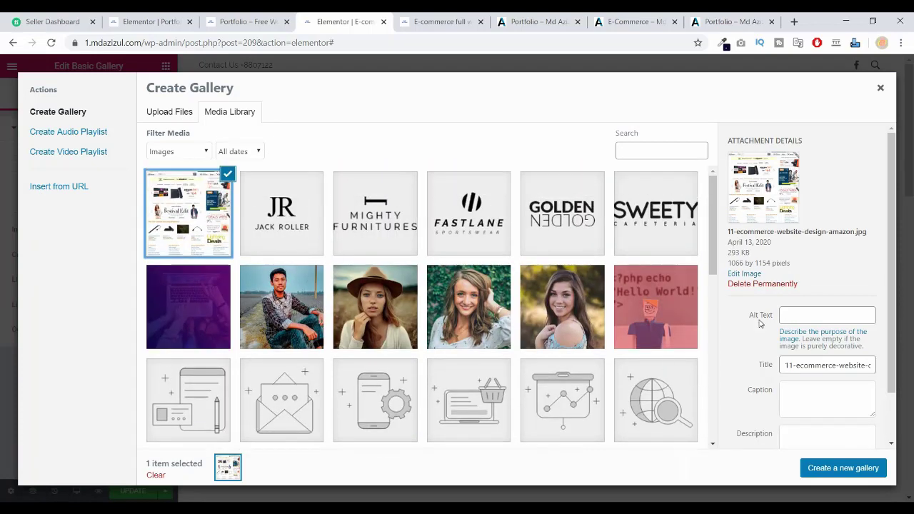
scroll(564, 334, down, 10)
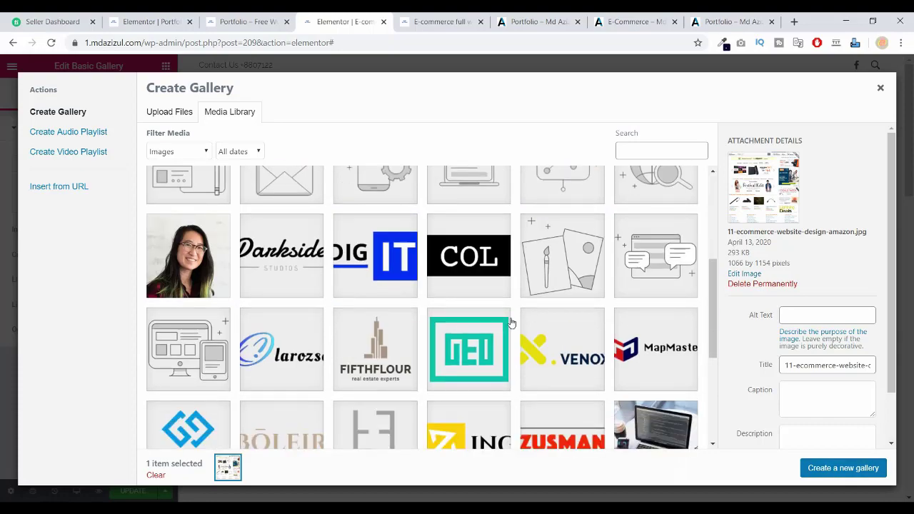
scroll(343, 325, up, 10)
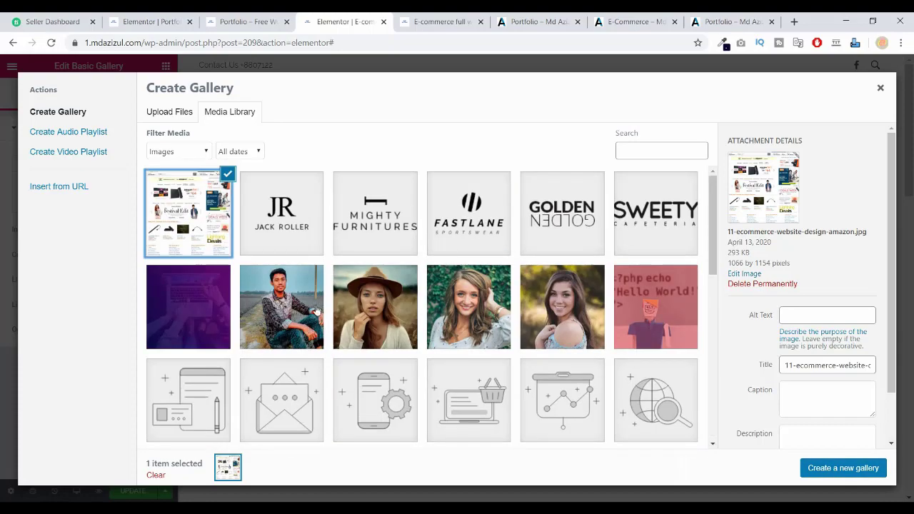
click(285, 313)
click(845, 470)
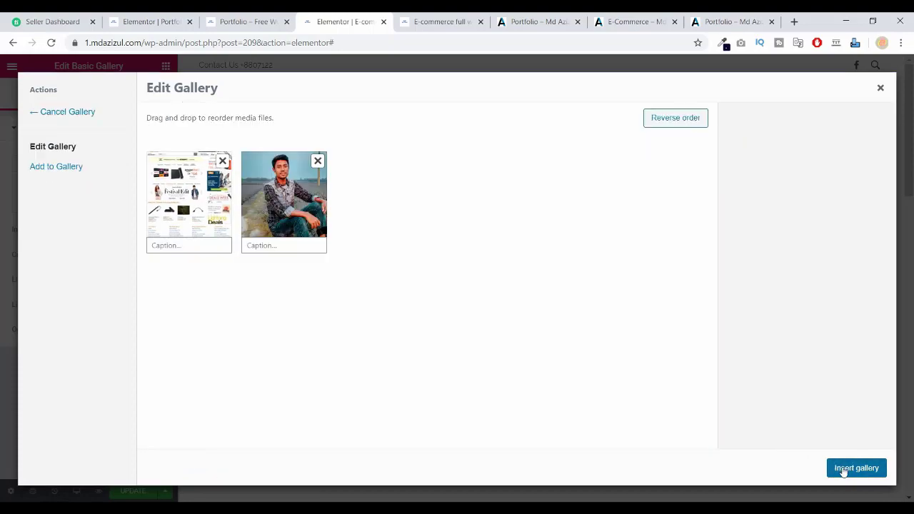
Caption the website image "Homepage" and the man's photo "portfolio Page", and insert the gallery.
click(167, 248)
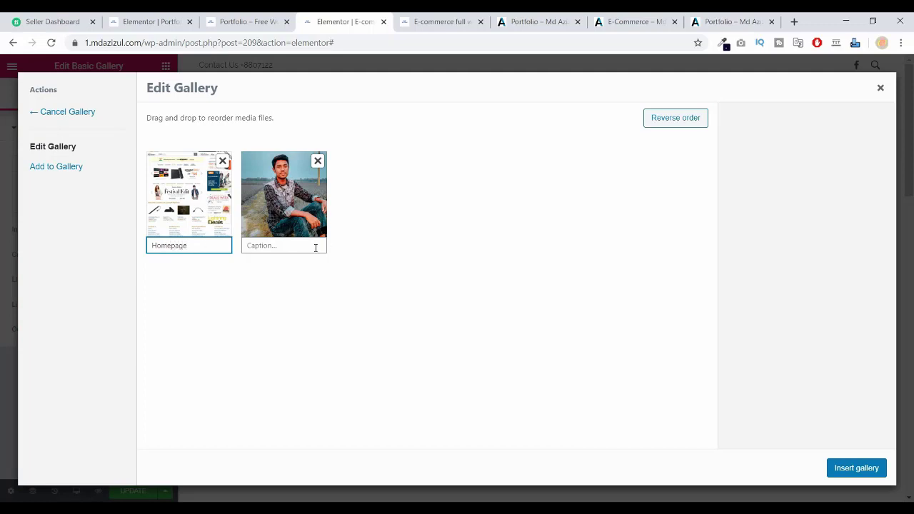
click(286, 246)
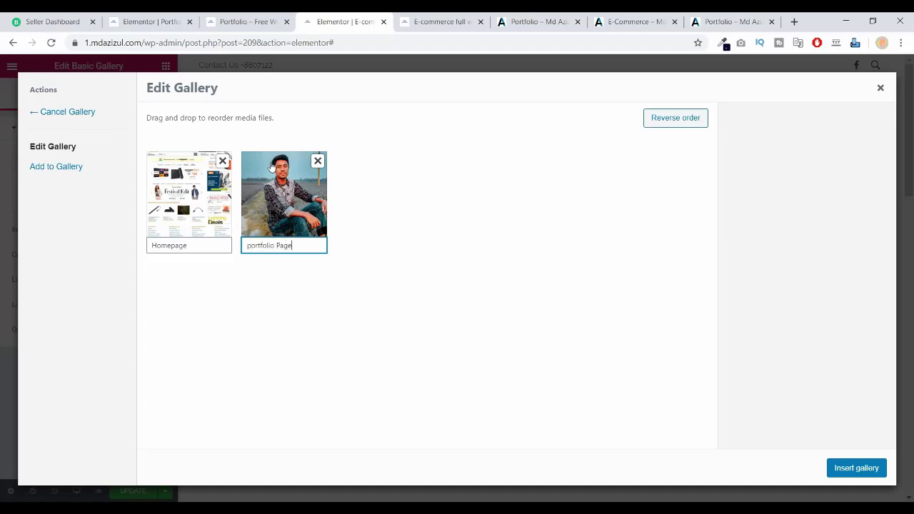
click(854, 468)
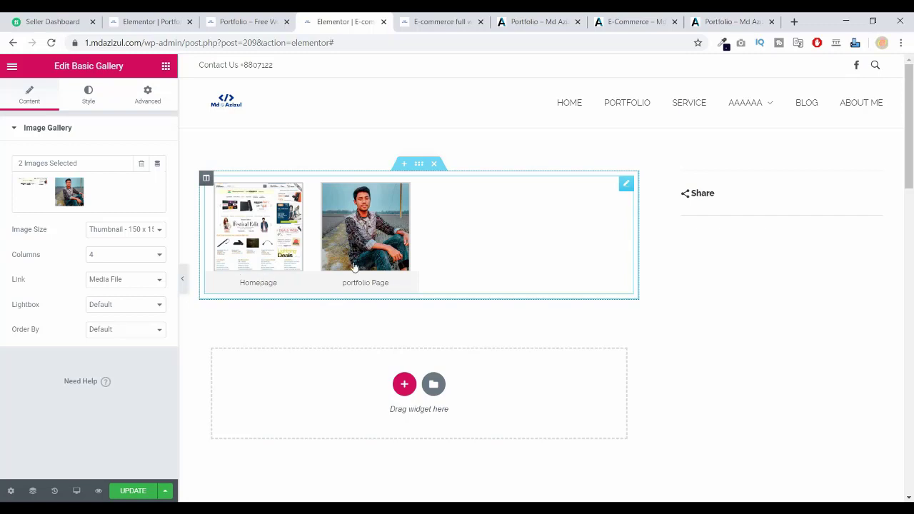
Try the gallery with 2 columns and set its columns to 1.
click(155, 257)
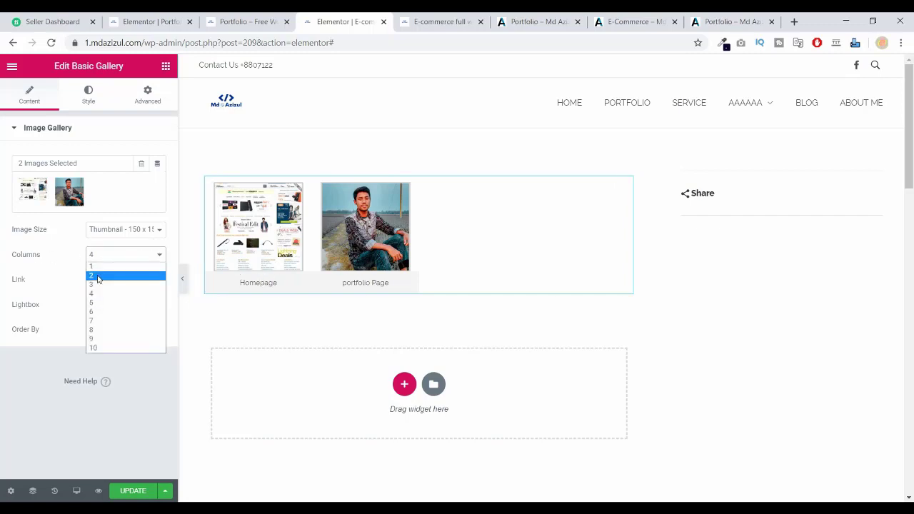
click(95, 276)
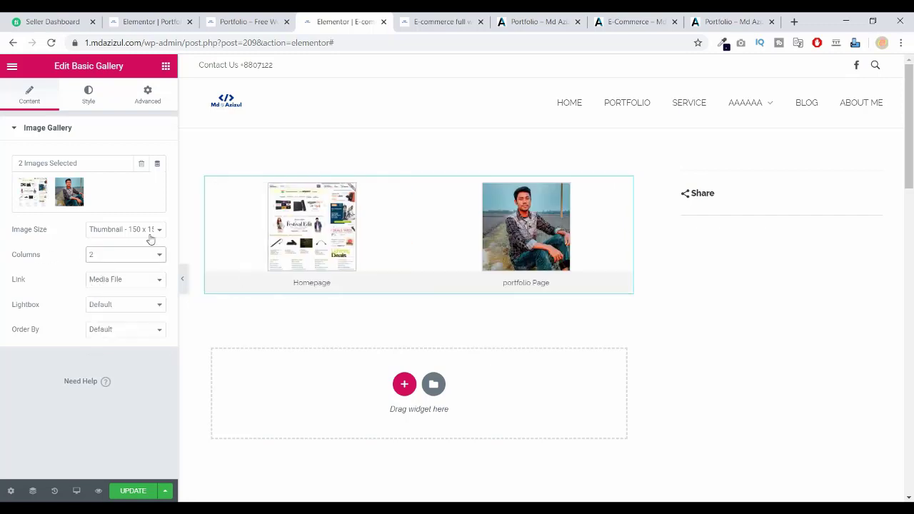
click(104, 257)
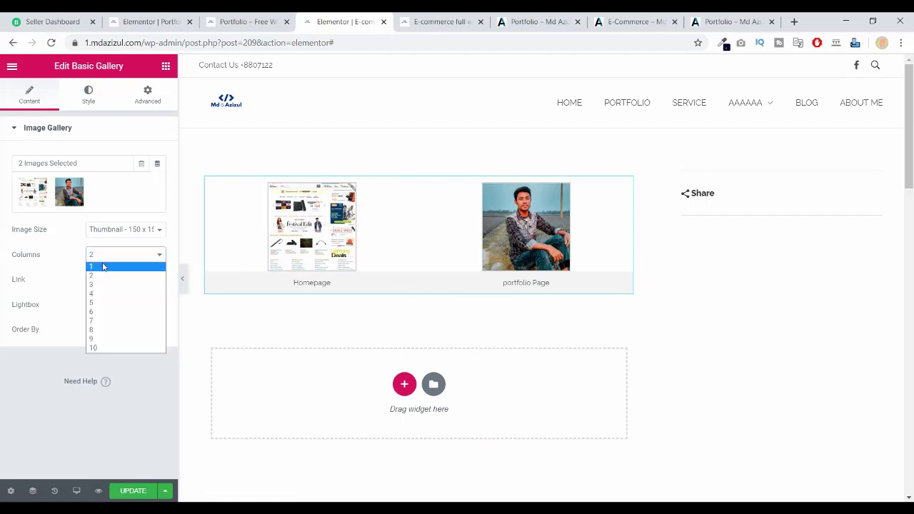
click(105, 266)
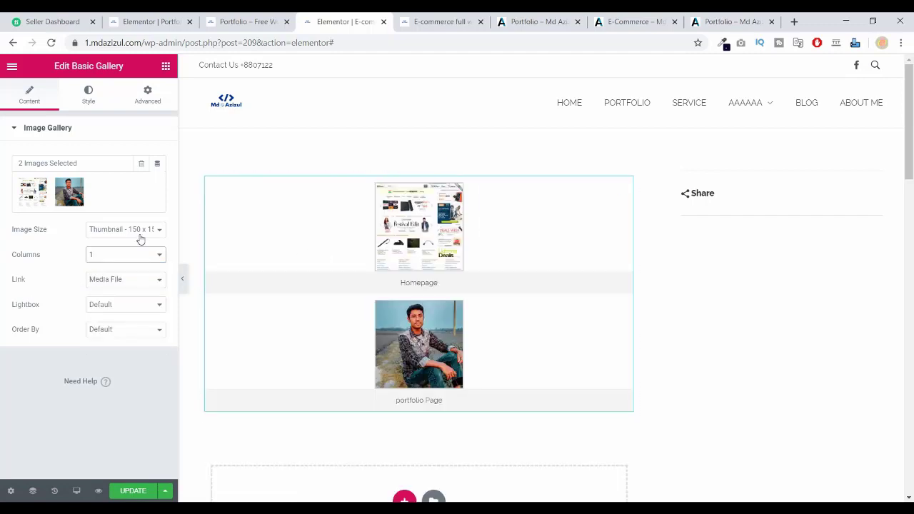
Try the gallery images at Medium Large - 768 x 768 and set their image size to Medium - 300 x 300.
click(139, 230)
click(118, 260)
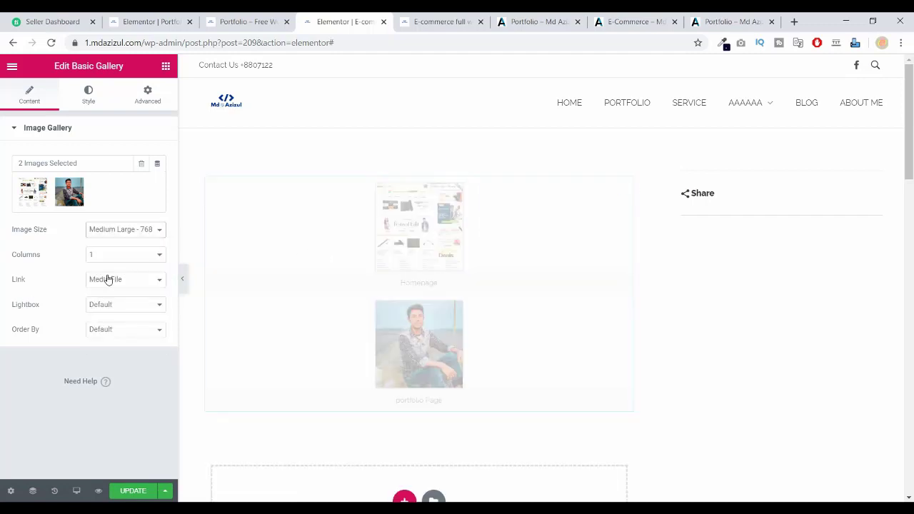
scroll(214, 307, down, 7)
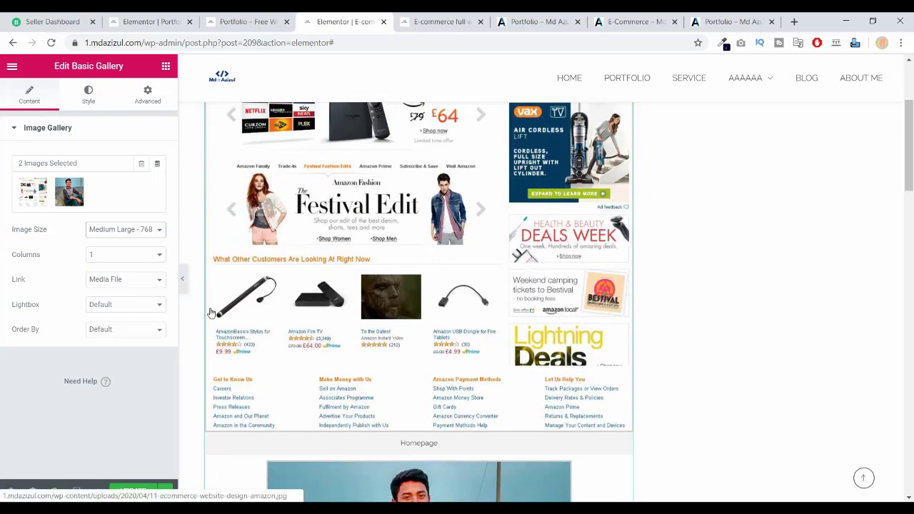
click(151, 227)
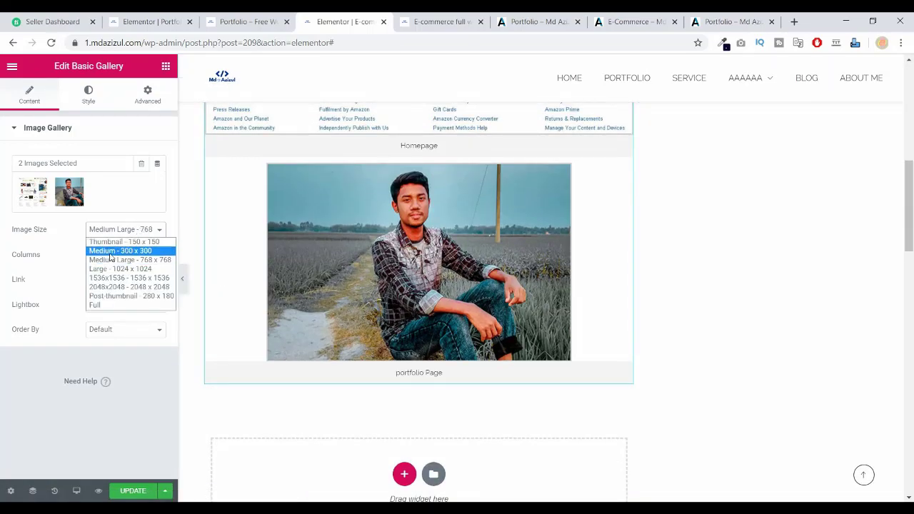
click(111, 250)
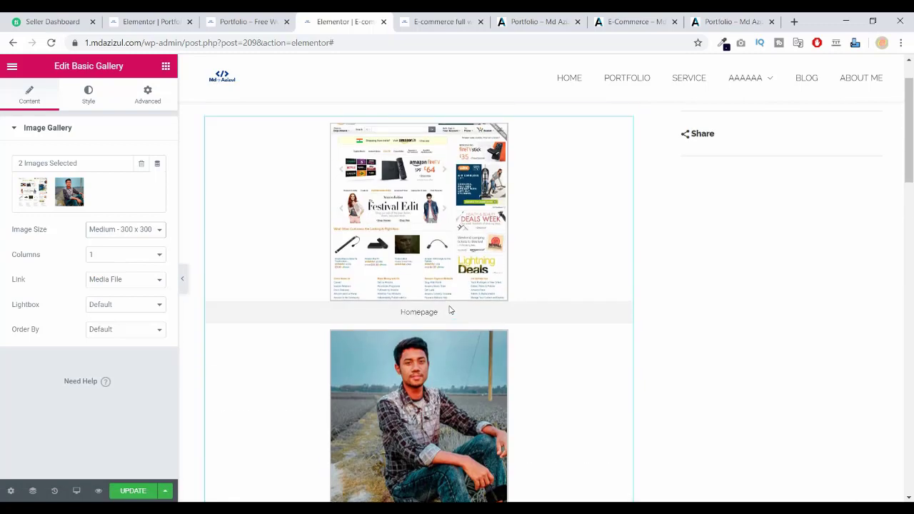
scroll(253, 281, up, 2)
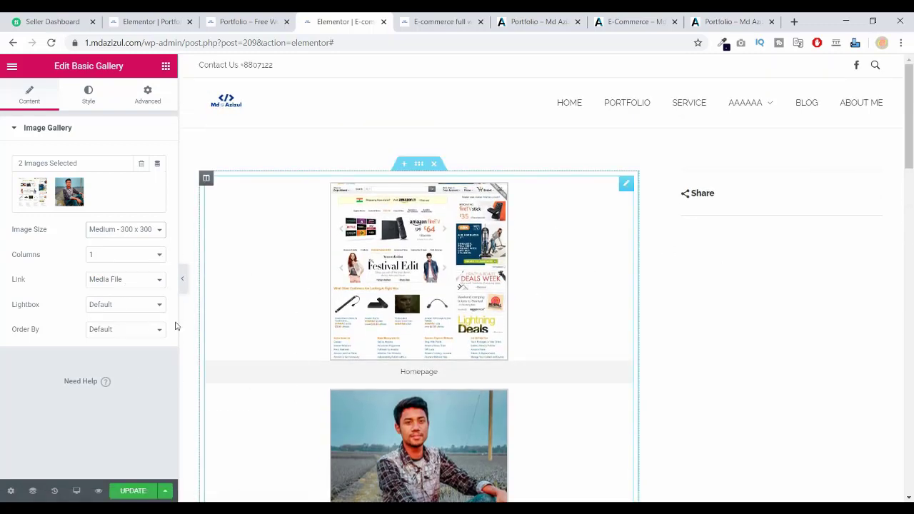
Preview the gallery's website image enlarged in the lightbox, close it, and update the portfolio item.
click(455, 234)
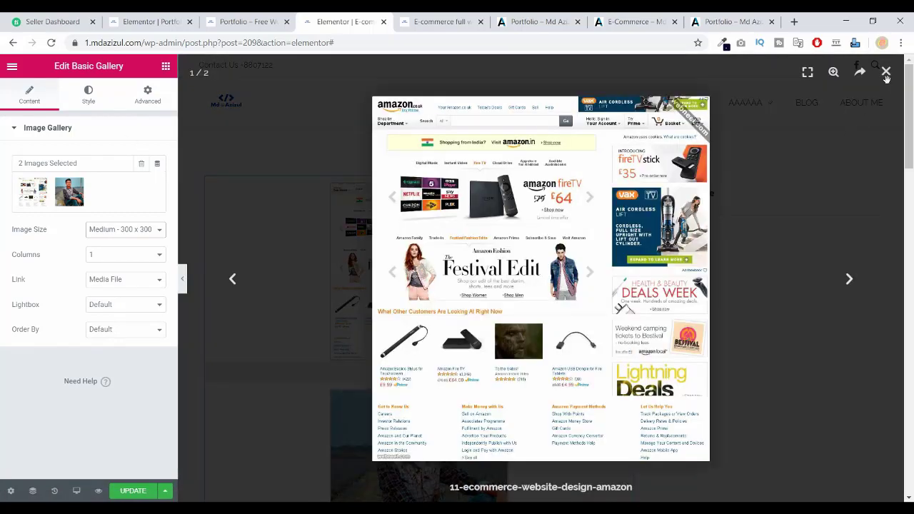
click(217, 184)
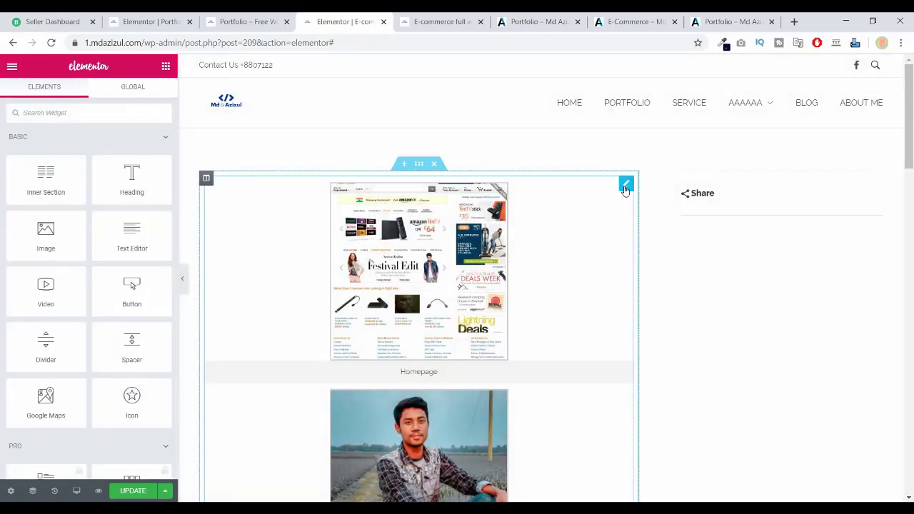
scroll(573, 322, down, 5)
scroll(574, 322, up, 4)
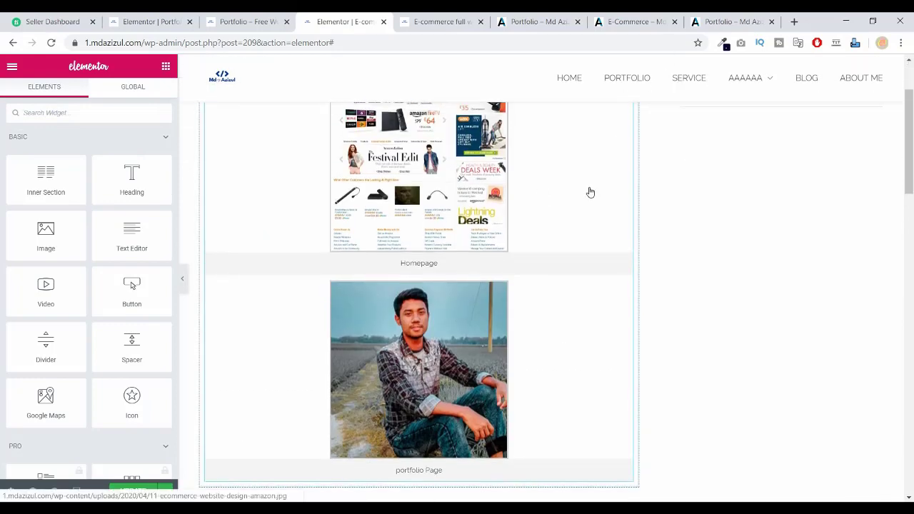
scroll(590, 192, up, 2)
click(133, 491)
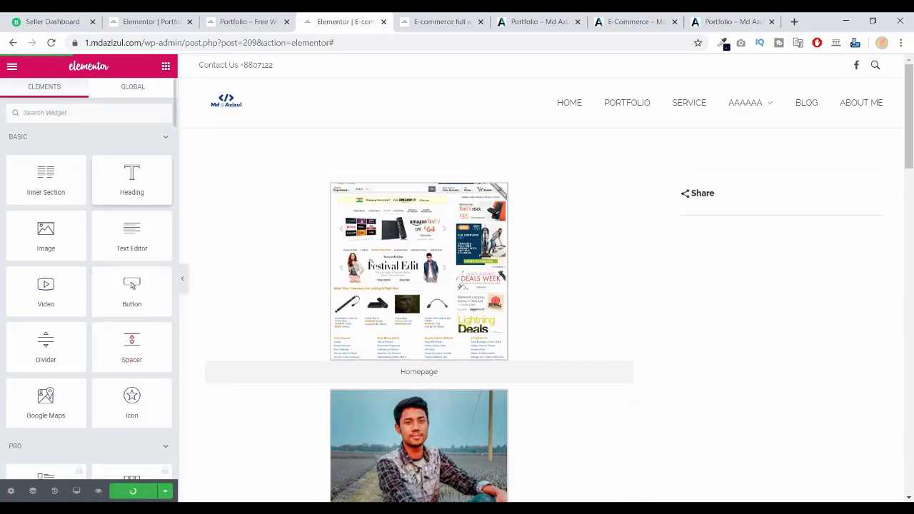
Reload the live E-commerce full website page and check the gallery images and their captions.
click(246, 23)
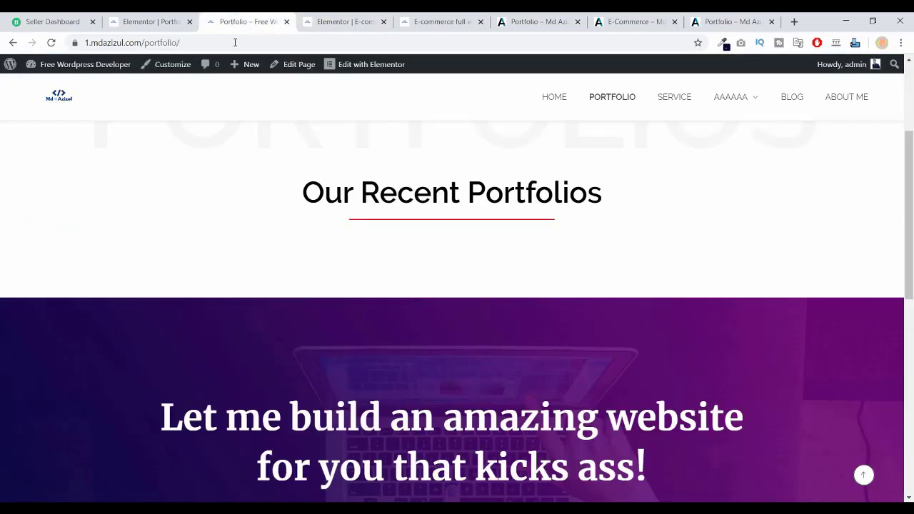
click(440, 22)
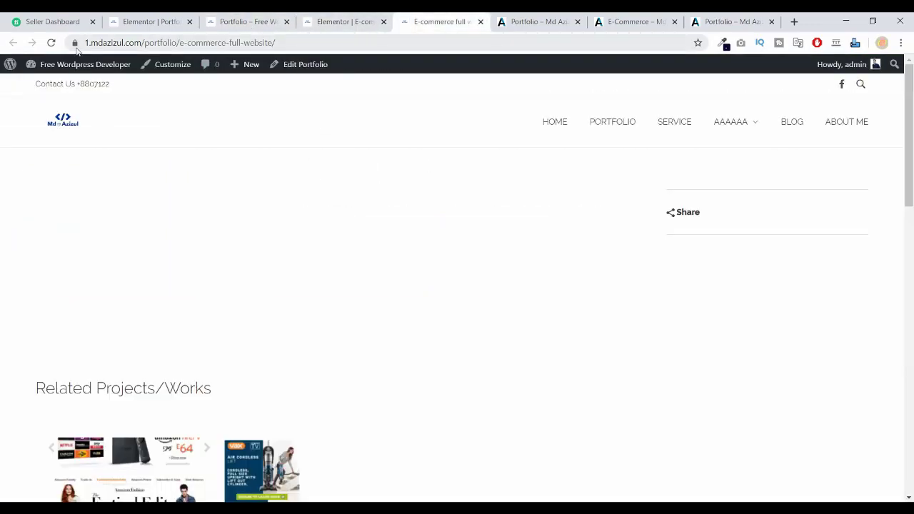
click(51, 42)
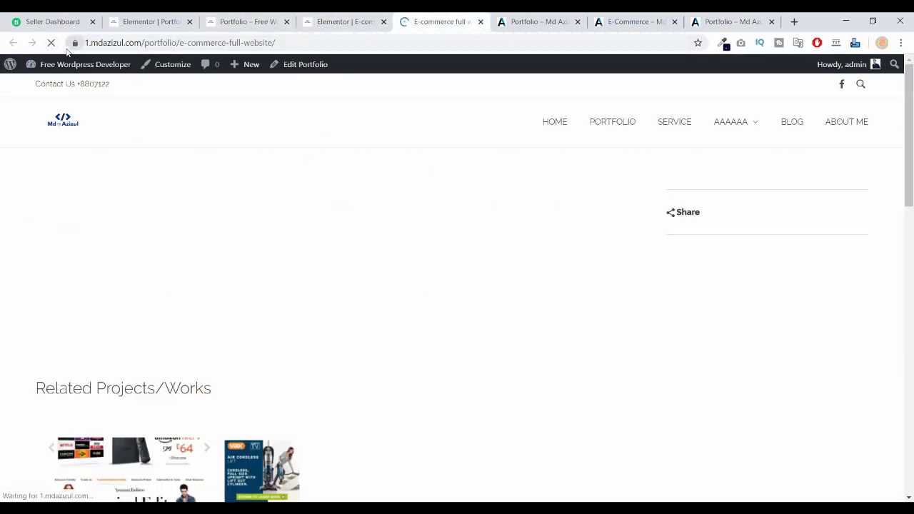
scroll(396, 186, down, 6)
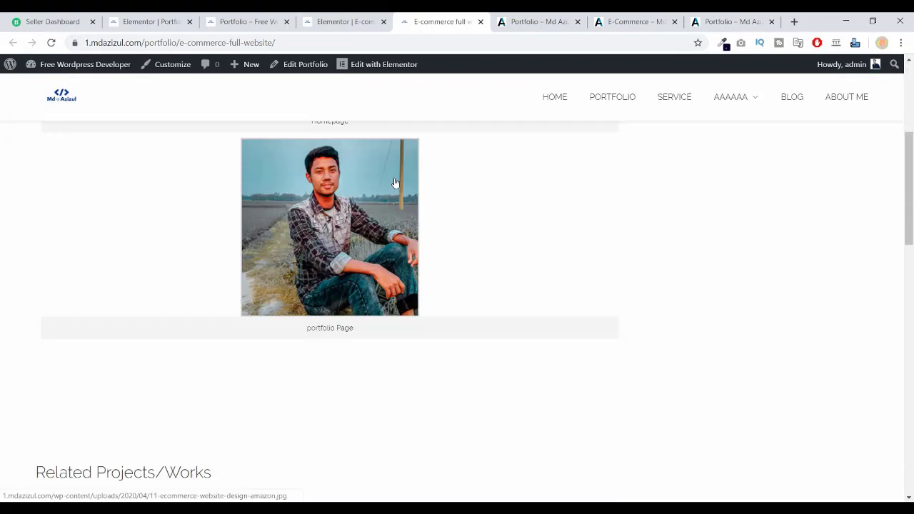
scroll(388, 193, up, 5)
scroll(371, 175, up, 2)
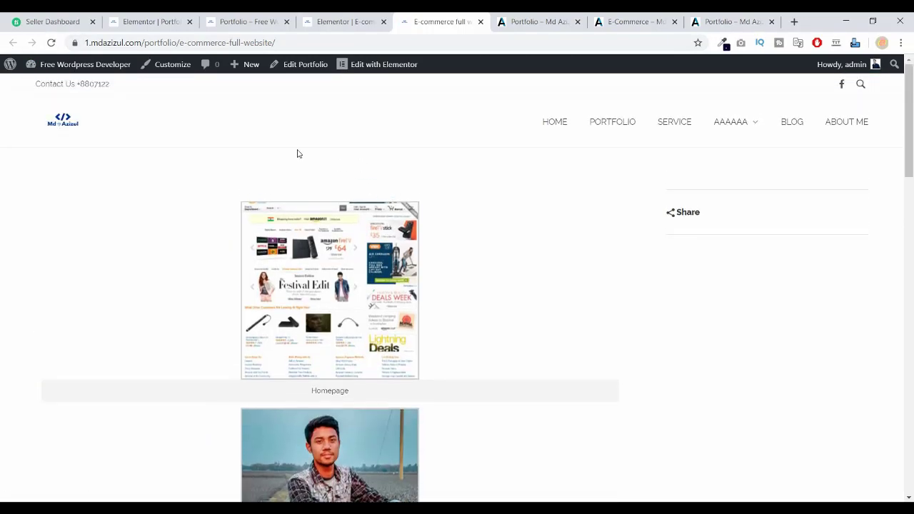
scroll(298, 154, down, 3)
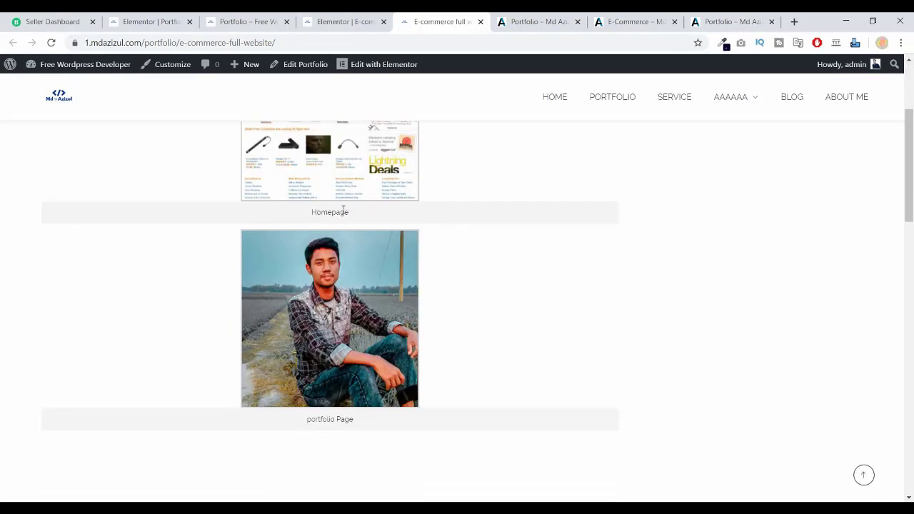
double_click(322, 215)
click(110, 208)
scroll(288, 238, up, 3)
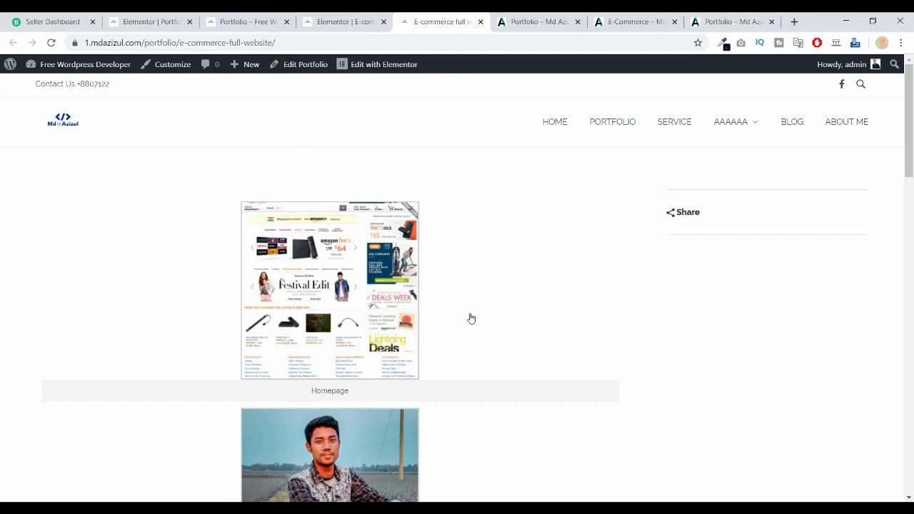
Examine the live portfolio page's layout from the gallery down to the Related Projects/Works section.
scroll(470, 318, down, 10)
scroll(469, 318, up, 10)
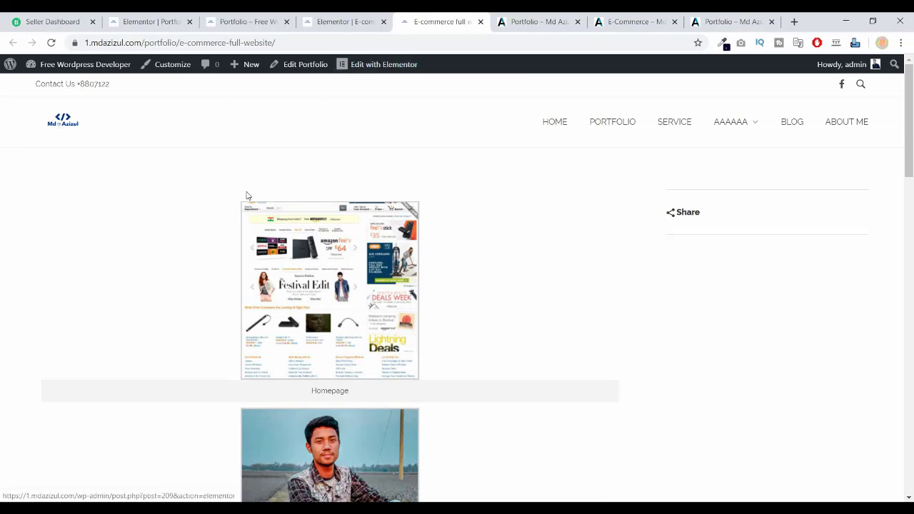
scroll(236, 241, down, 10)
scroll(257, 243, up, 4)
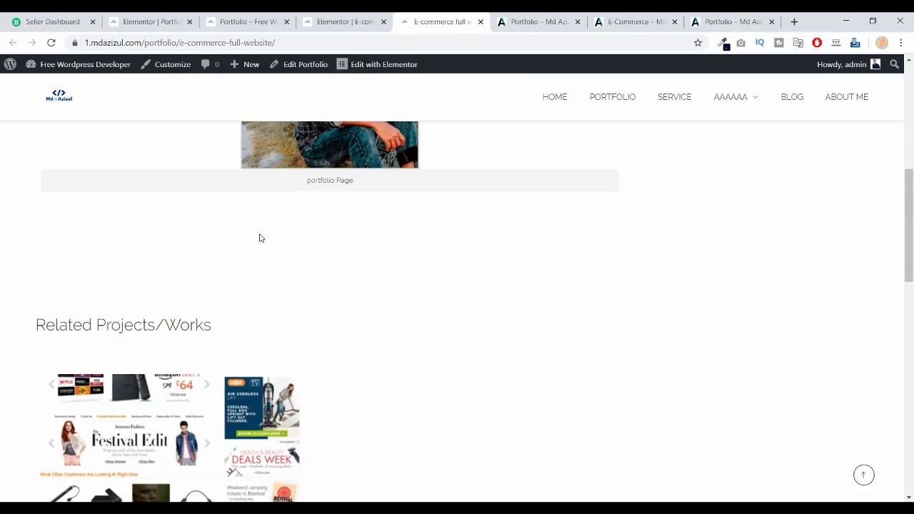
scroll(261, 238, down, 4)
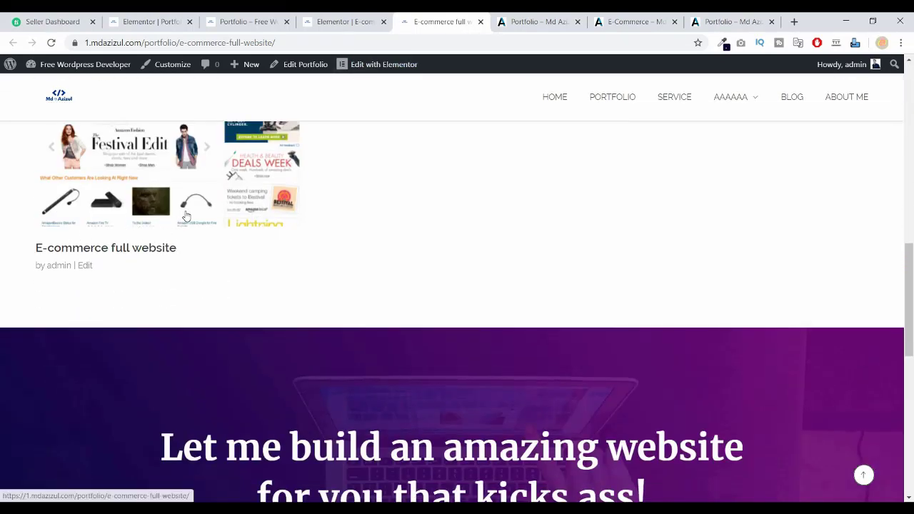
scroll(232, 227, up, 4)
scroll(233, 227, up, 6)
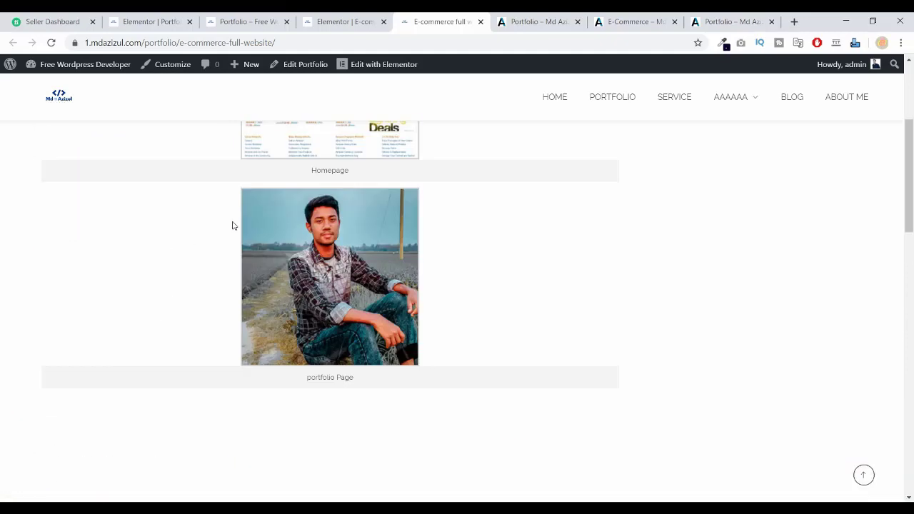
scroll(269, 226, down, 2)
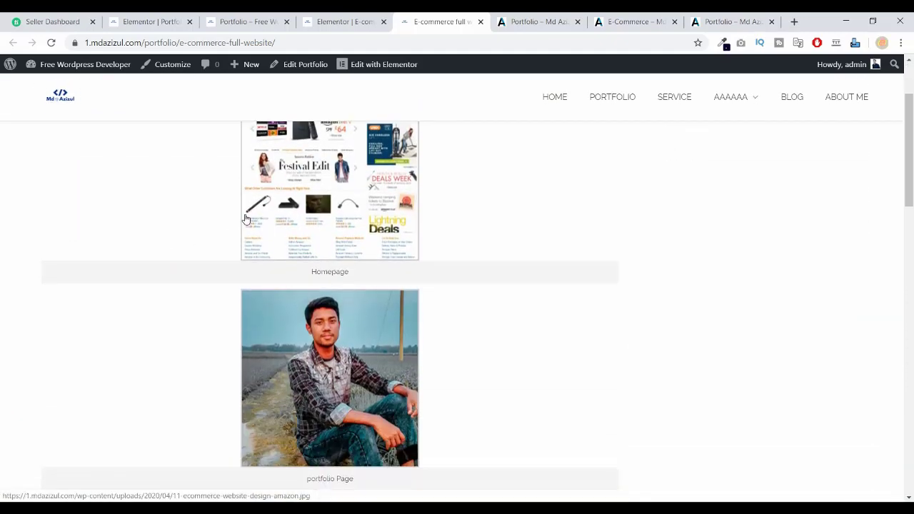
scroll(240, 367, up, 2)
scroll(241, 367, down, 2)
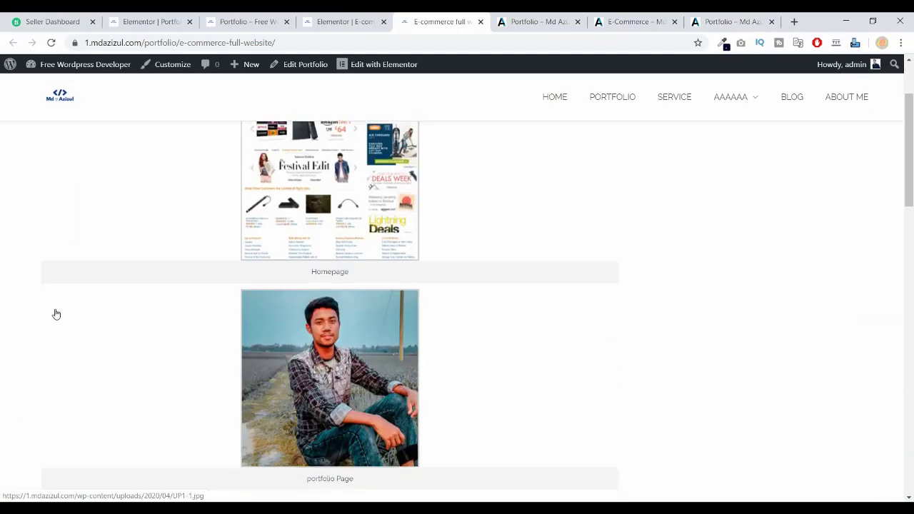
Inspect the gray Homepage caption bar's styles and test switching its background-color rule off and on.
right_click(129, 276)
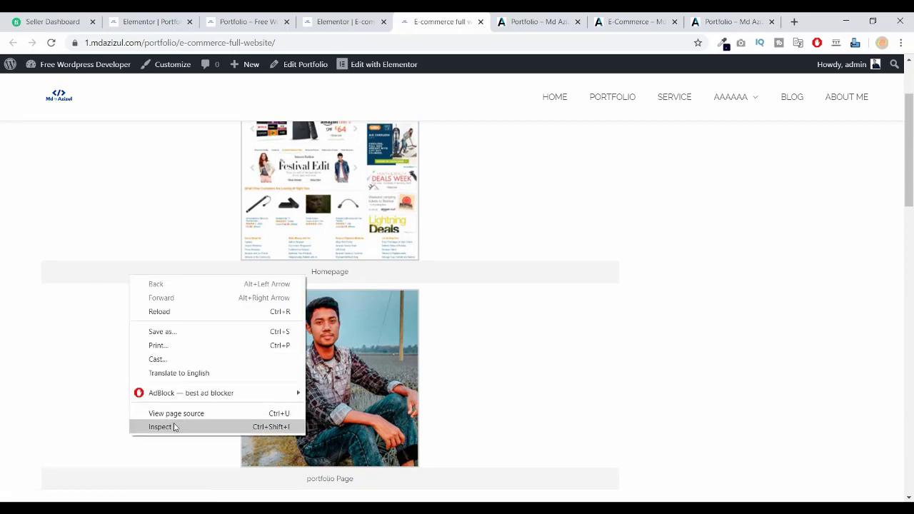
click(174, 427)
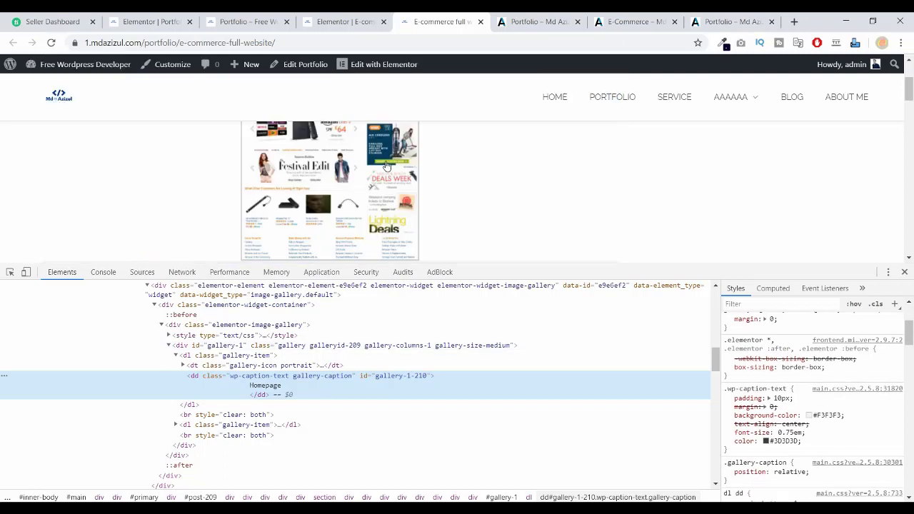
scroll(386, 165, down, 2)
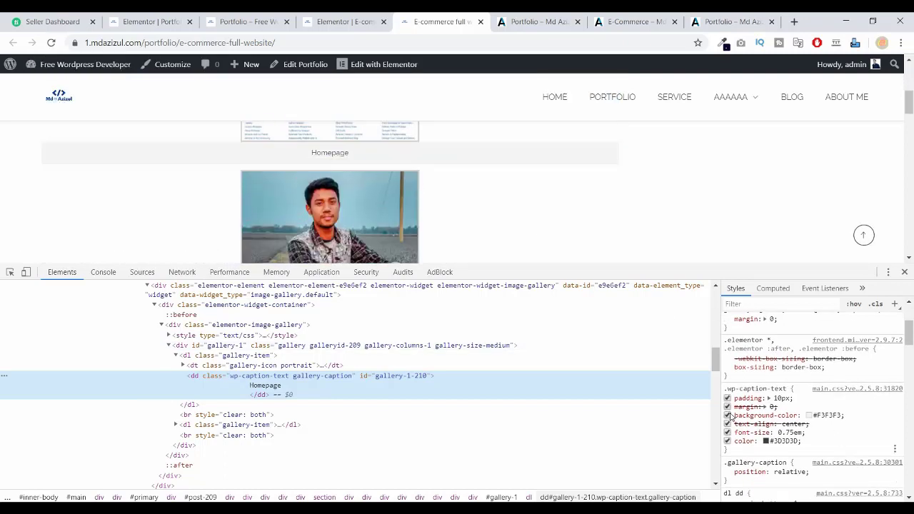
click(728, 416)
click(728, 416)
Copy the .wp-caption-text selector and open the Customizer's Additional CSS section in a new browser tab.
click(756, 390)
right_click(756, 392)
click(761, 400)
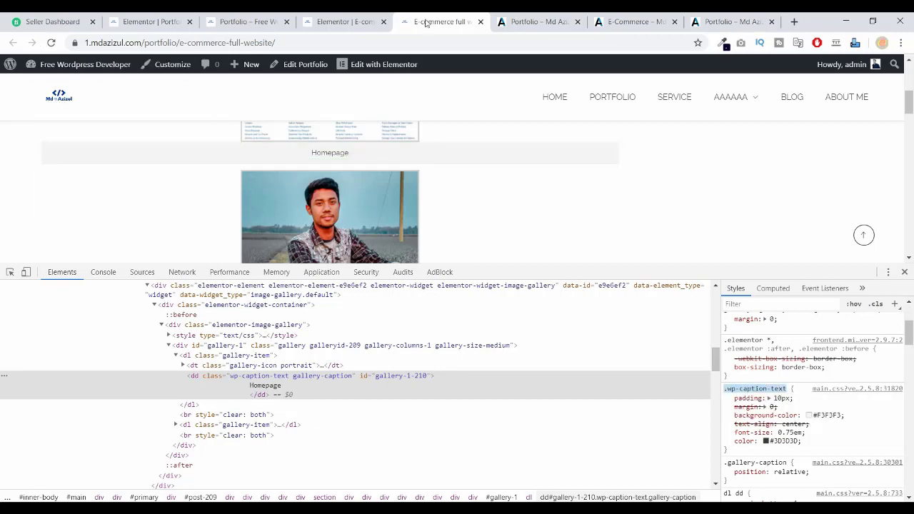
right_click(174, 67)
click(214, 73)
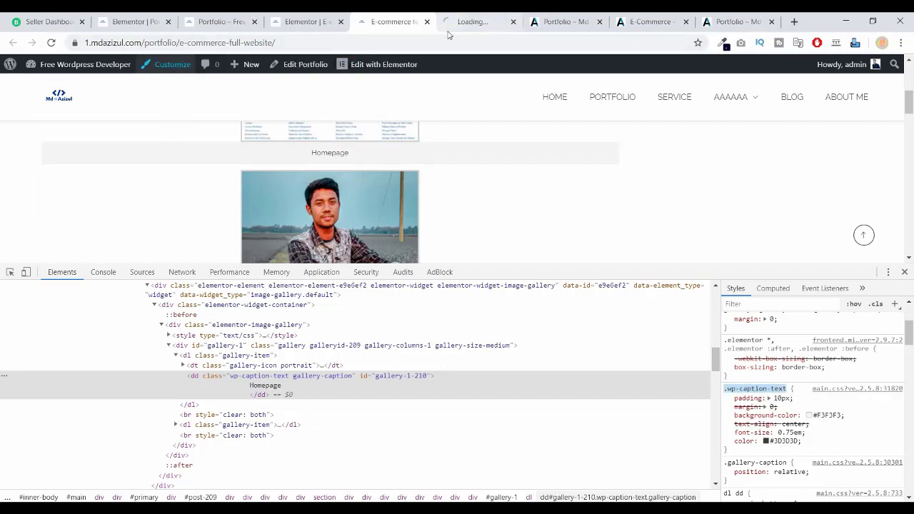
click(468, 25)
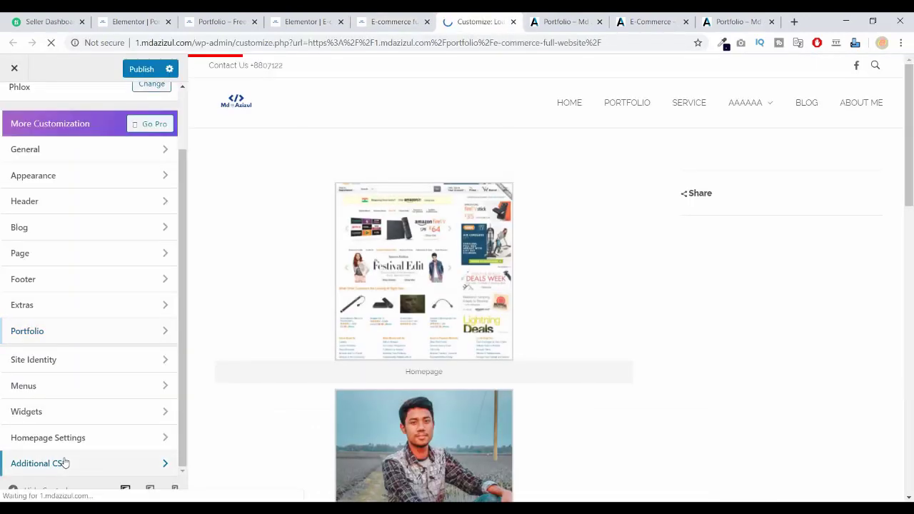
click(64, 463)
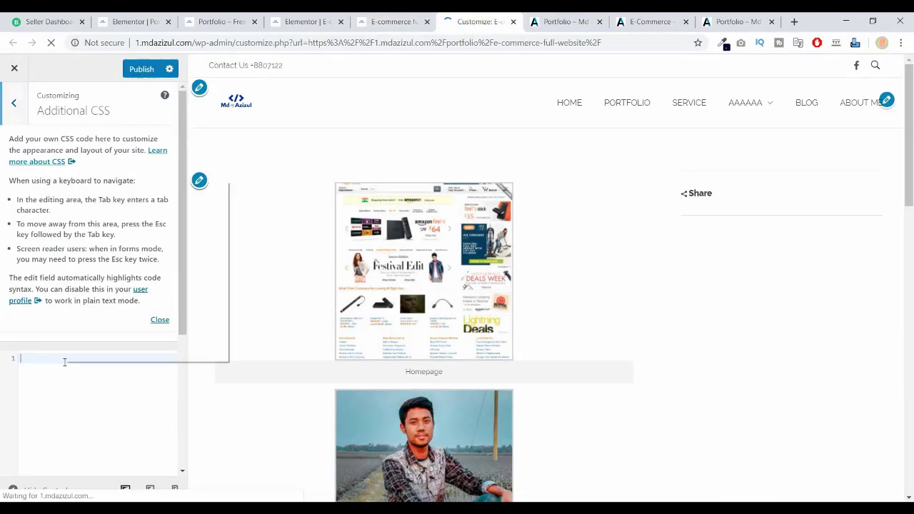
Start an additional CSS rule with the copied .wp-caption-text selector and an empty pair of braces.
right_click(67, 360)
click(107, 260)
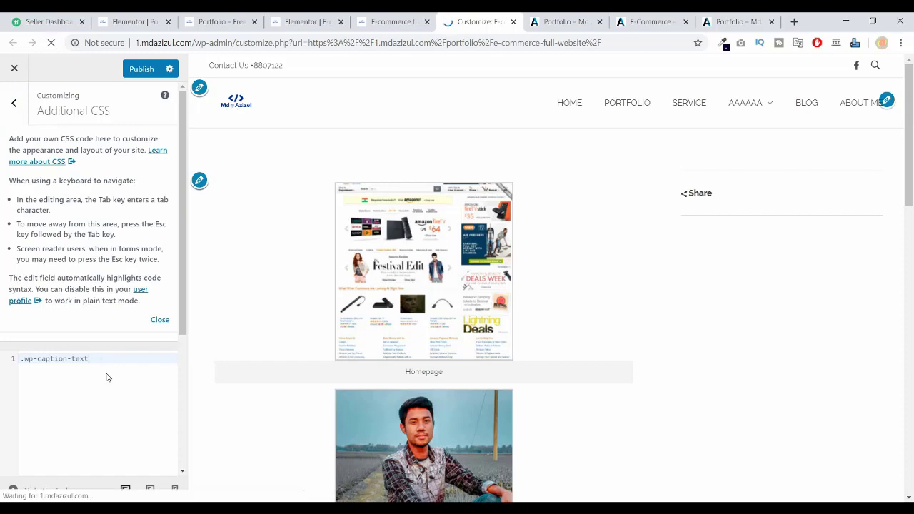
key(Return)
key(Return)
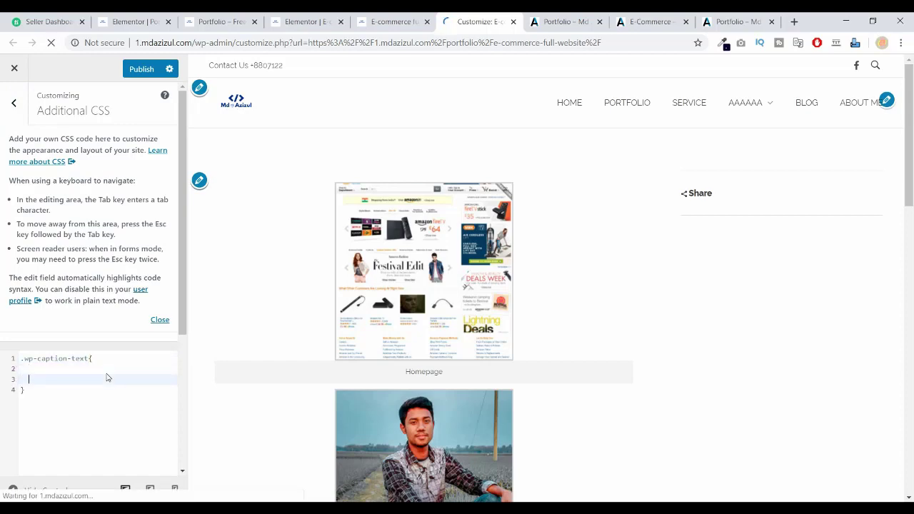
Copy the background-color property from the inspected caption styles into the .wp-caption-text rule and give it the value #fff.
click(377, 24)
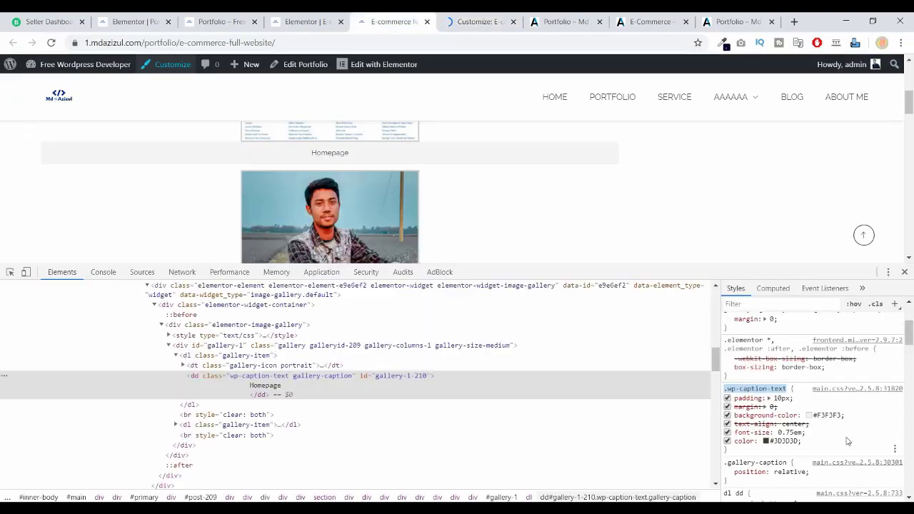
drag(802, 415, 735, 418)
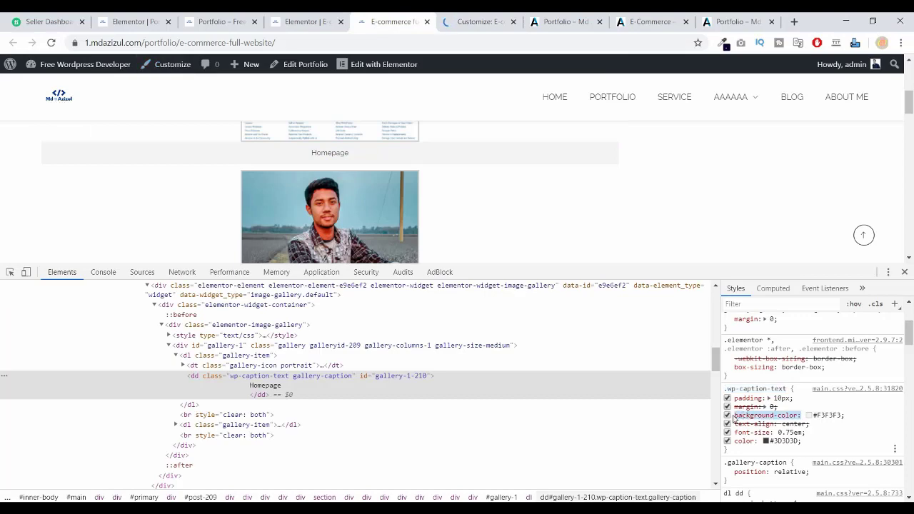
right_click(736, 415)
click(751, 419)
click(477, 21)
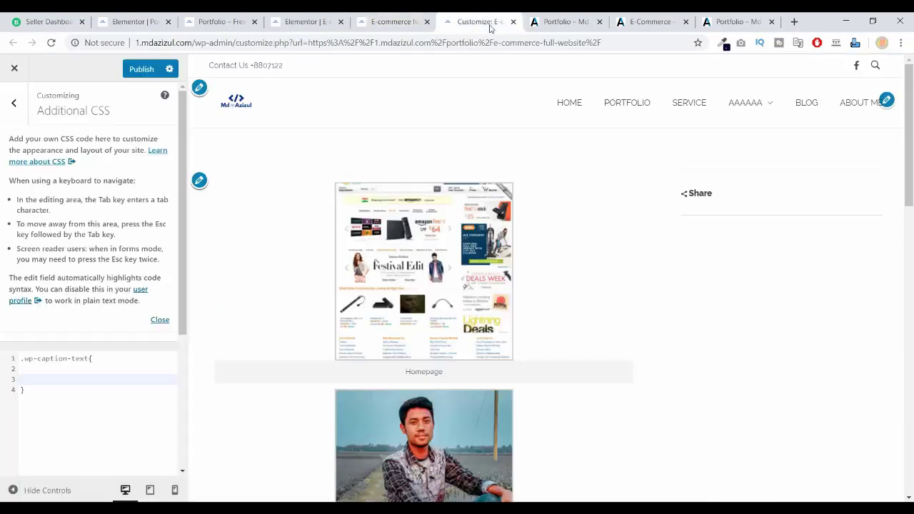
right_click(59, 380)
click(92, 270)
text(#fff)
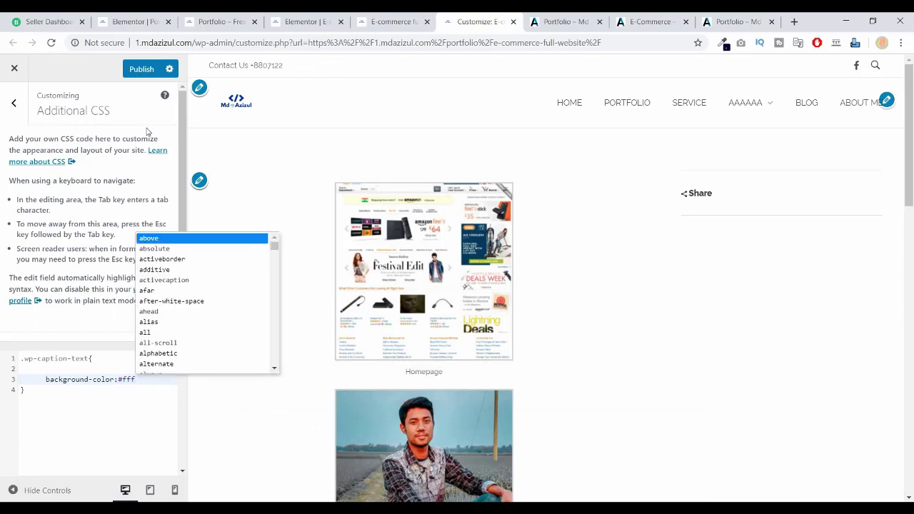
Publish the caption CSS, close the developer tools on the live e-commerce portfolio page and return to the Customizer.
click(138, 71)
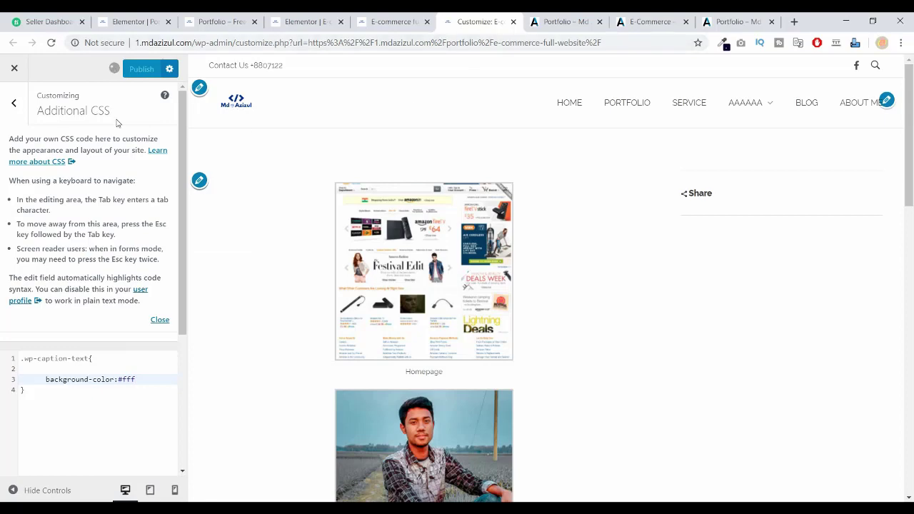
click(389, 22)
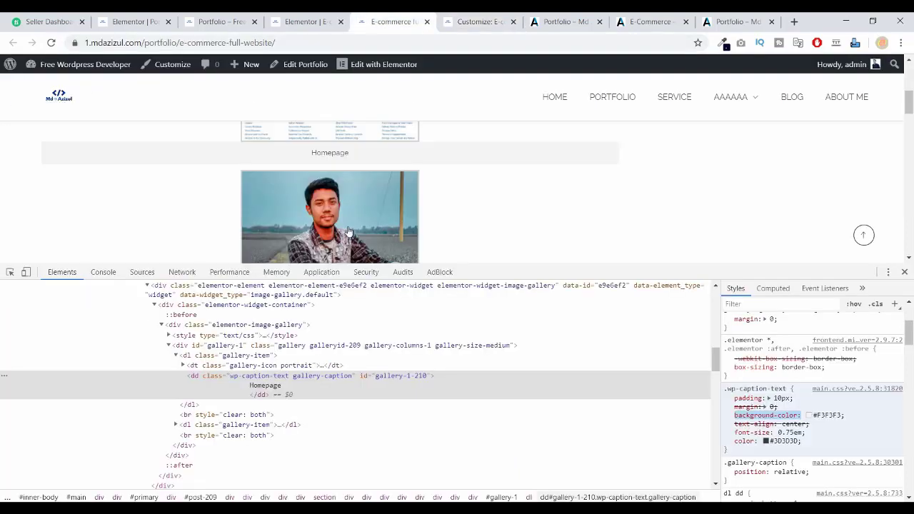
click(905, 272)
scroll(615, 291, up, 4)
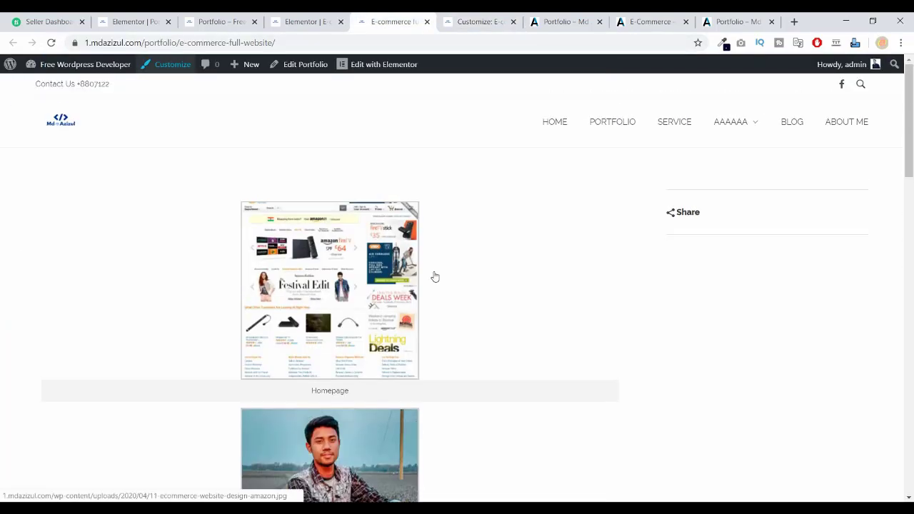
click(480, 23)
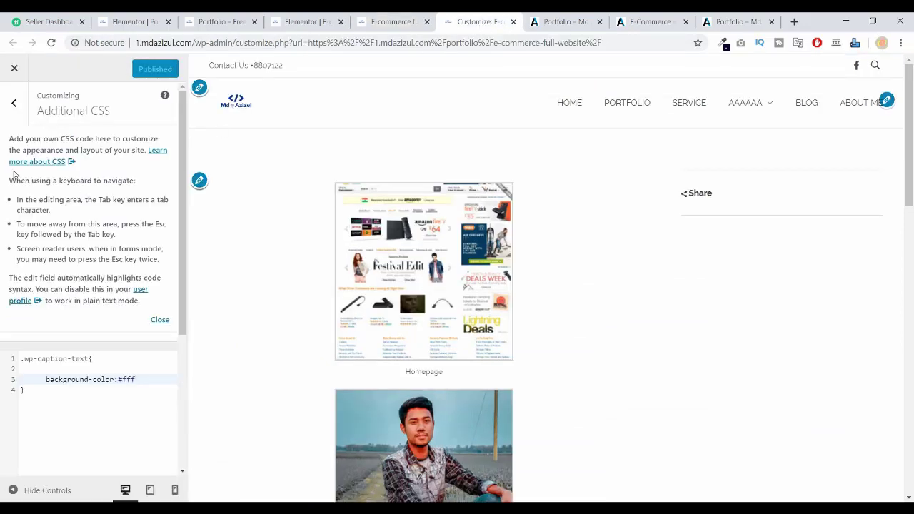
Enable the title bar section in the Customizer's Portfolio Title settings, using the first layout preset.
click(200, 182)
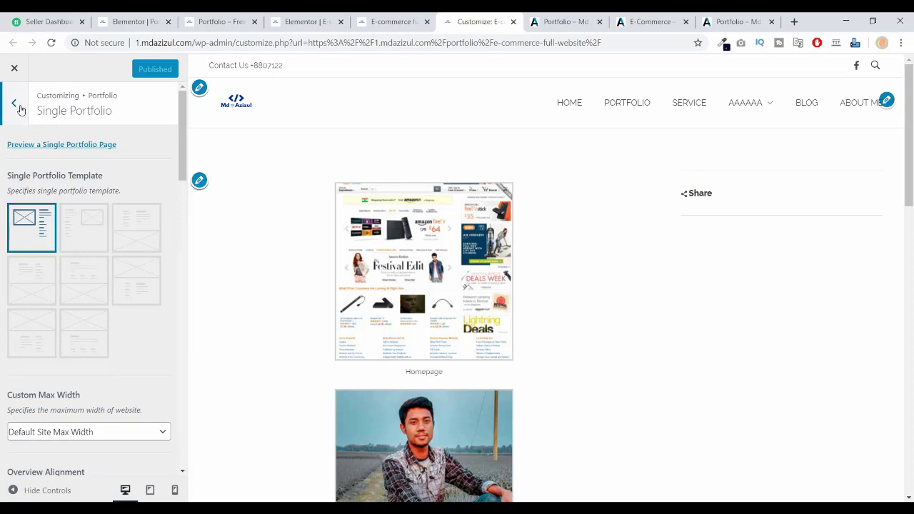
click(14, 104)
click(61, 174)
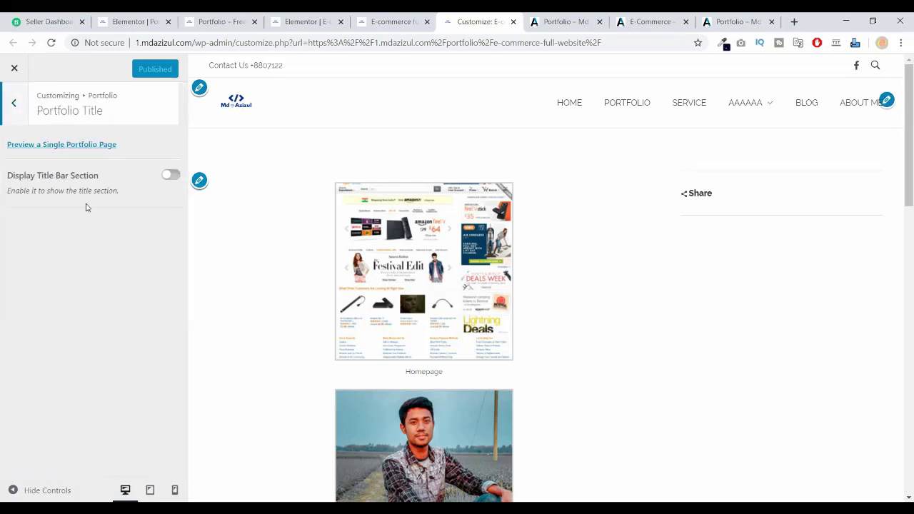
click(170, 175)
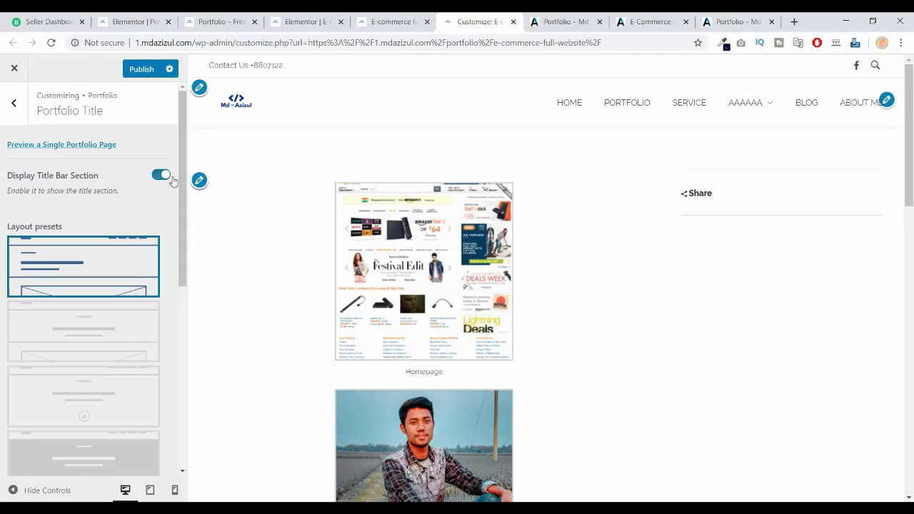
click(118, 287)
Enable the advanced settings for the portfolio title bar and turn off its breadcrumb display.
scroll(98, 287, down, 5)
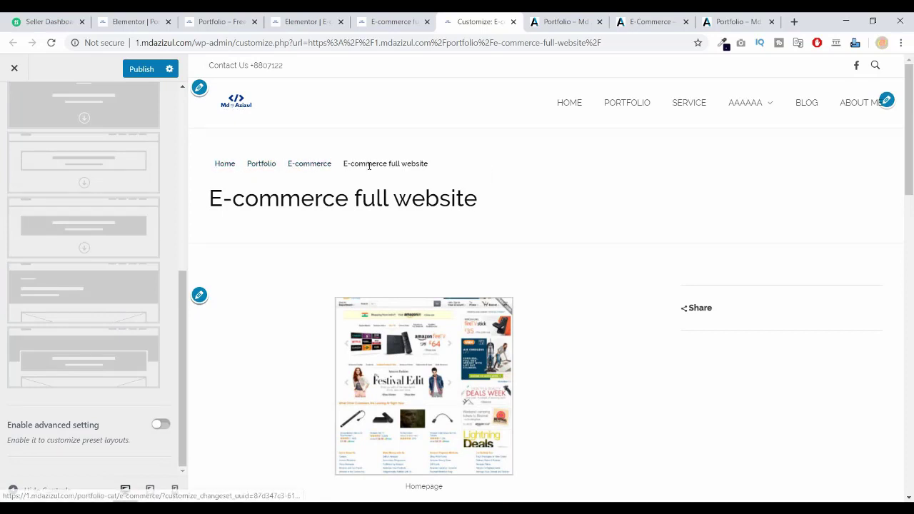
click(122, 345)
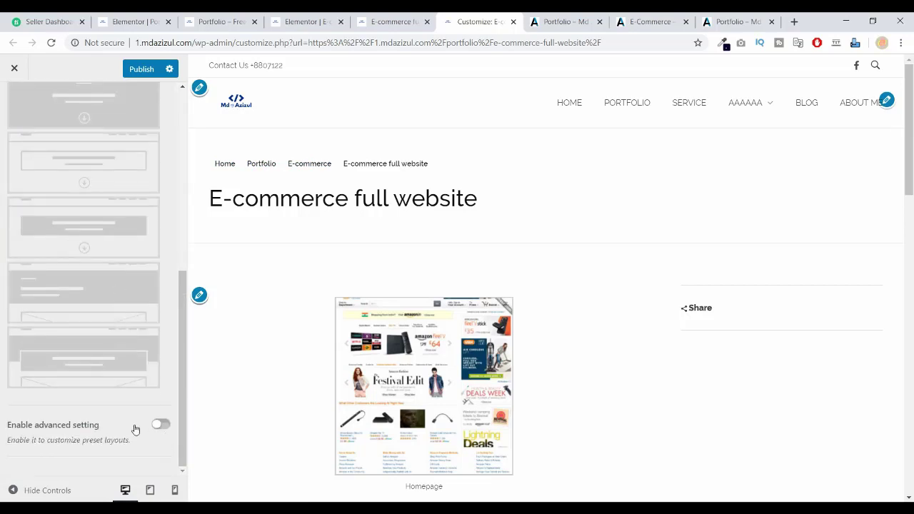
click(161, 426)
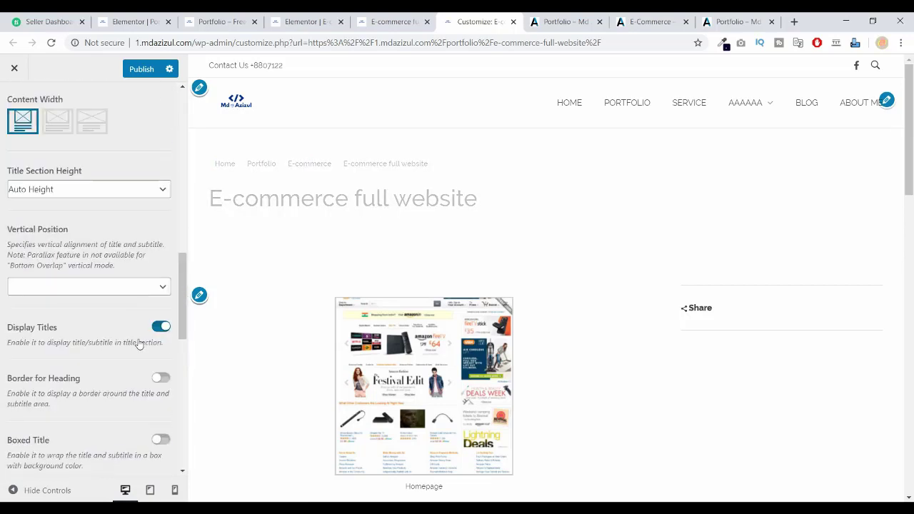
scroll(133, 289, down, 3)
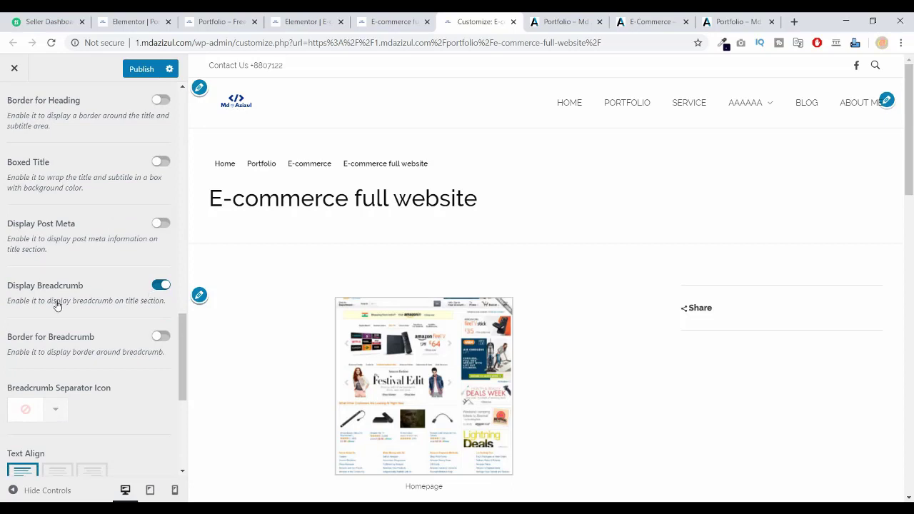
click(162, 285)
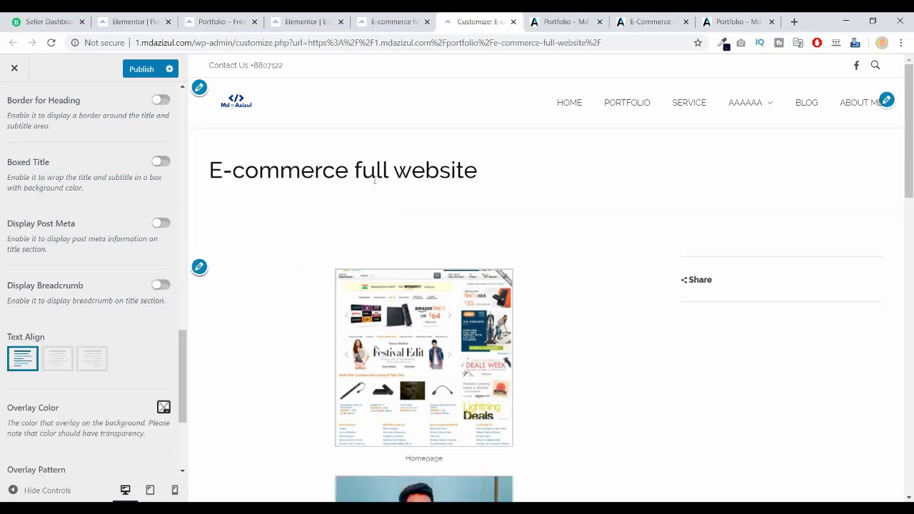
Publish the portfolio title settings and reload the live e-commerce portfolio page to check its title and captions.
drag(355, 171, 432, 170)
scroll(52, 291, up, 4)
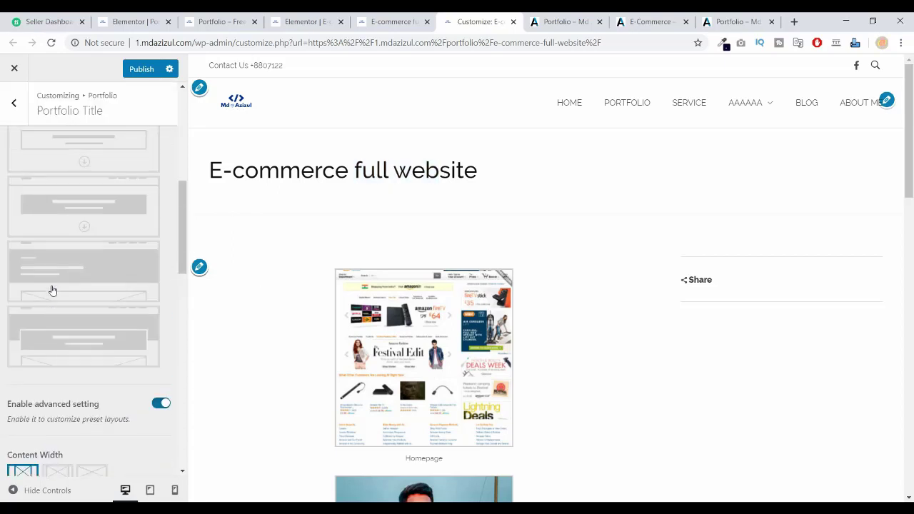
scroll(52, 290, up, 3)
click(141, 71)
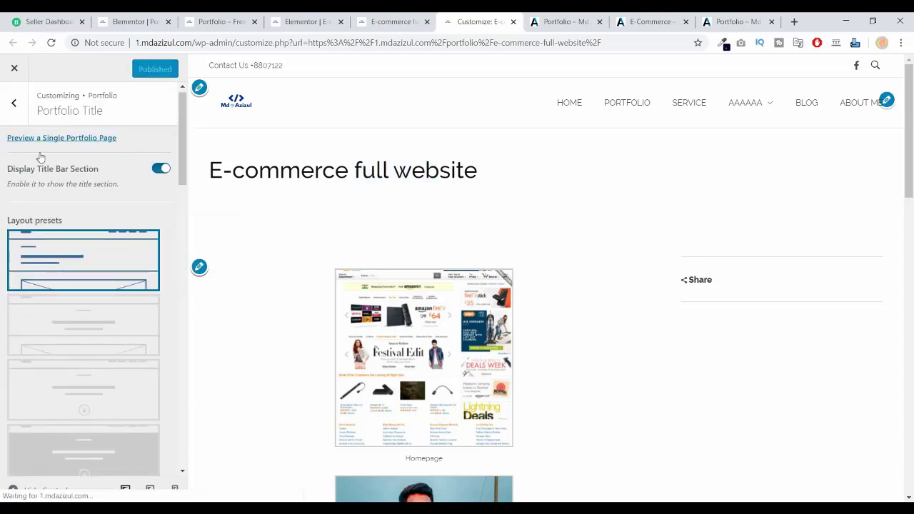
click(401, 23)
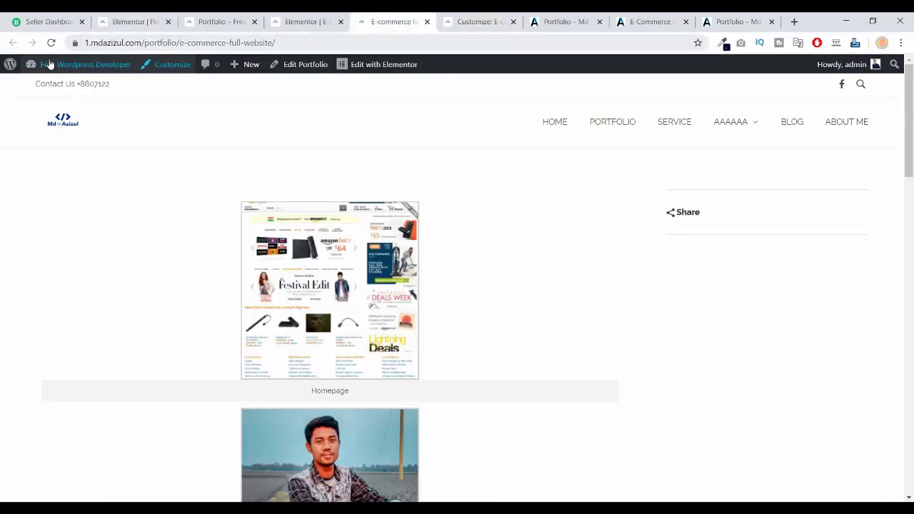
click(52, 42)
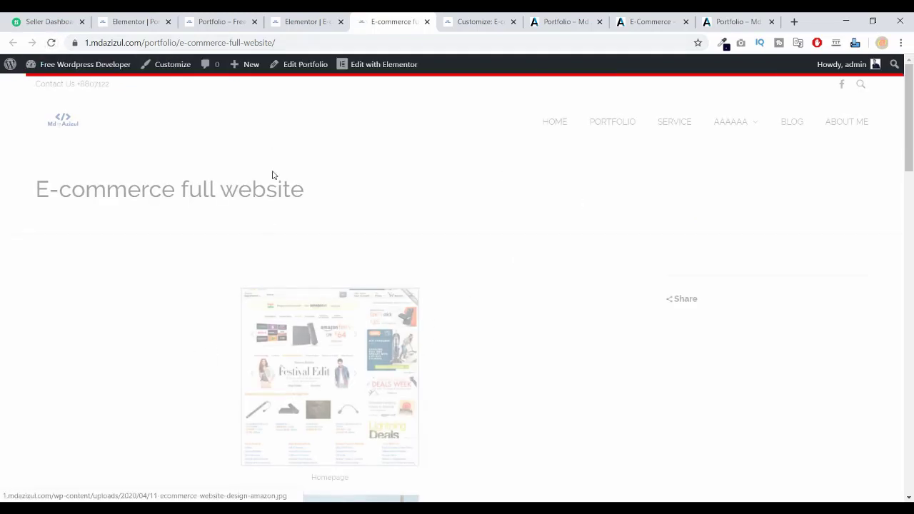
scroll(272, 175, down, 3)
drag(317, 239, 387, 248)
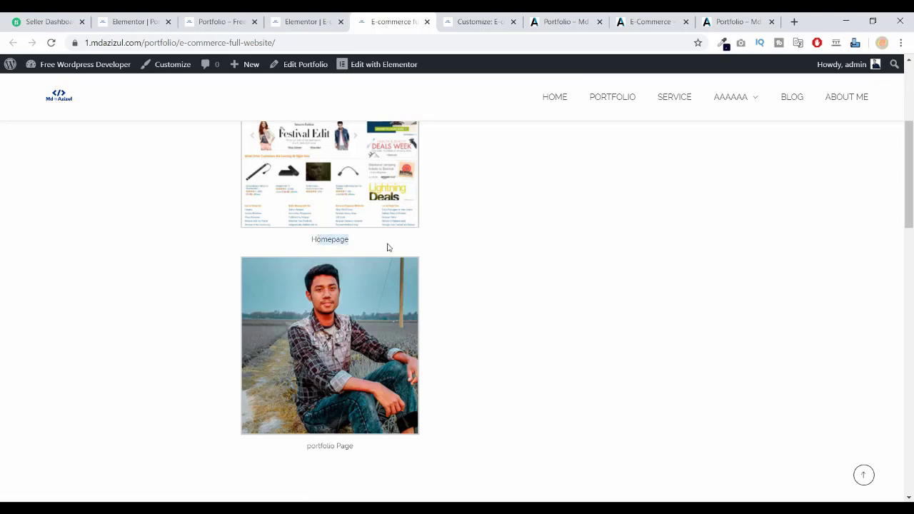
scroll(388, 247, up, 2)
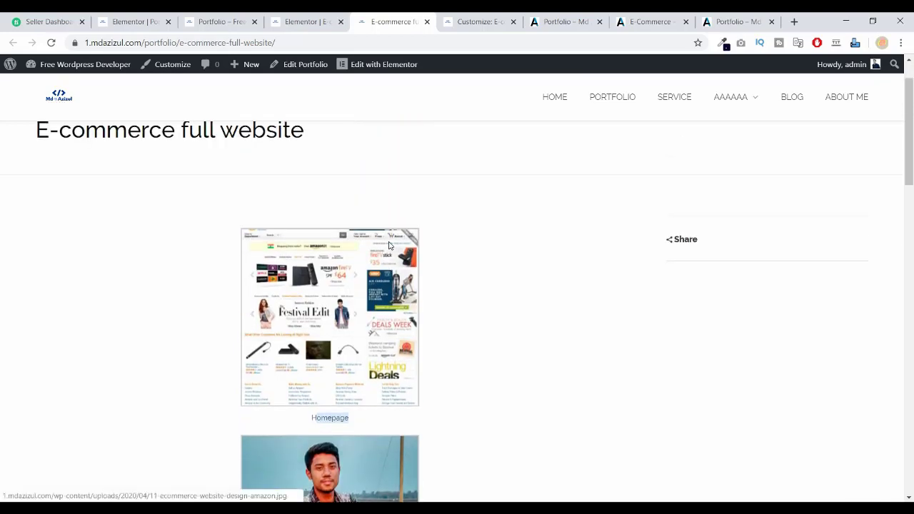
Set the caption text color of the Basic Gallery to black (#000000) in the Elementor editor.
click(305, 24)
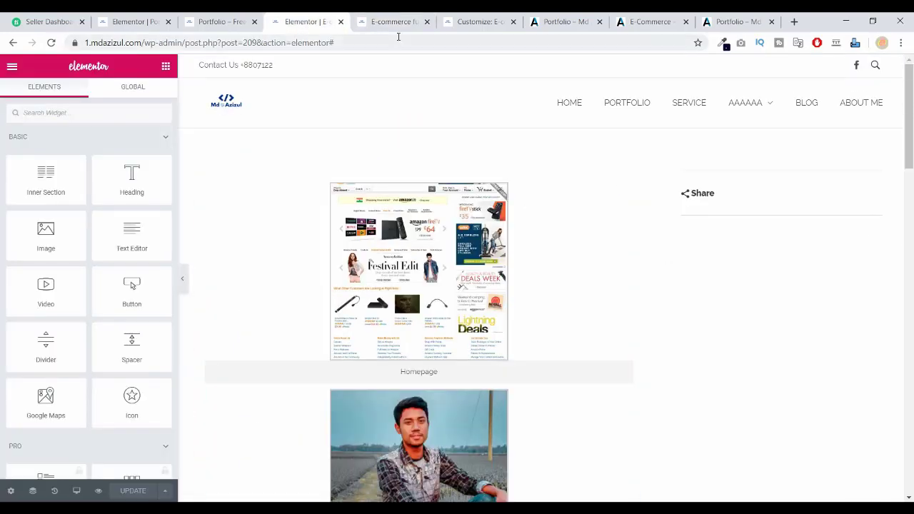
click(397, 22)
click(285, 27)
click(626, 183)
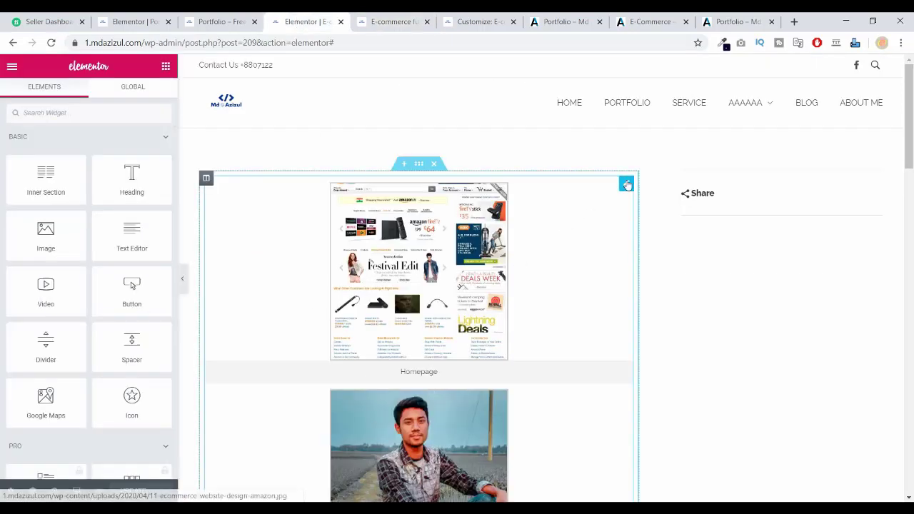
click(49, 134)
click(88, 95)
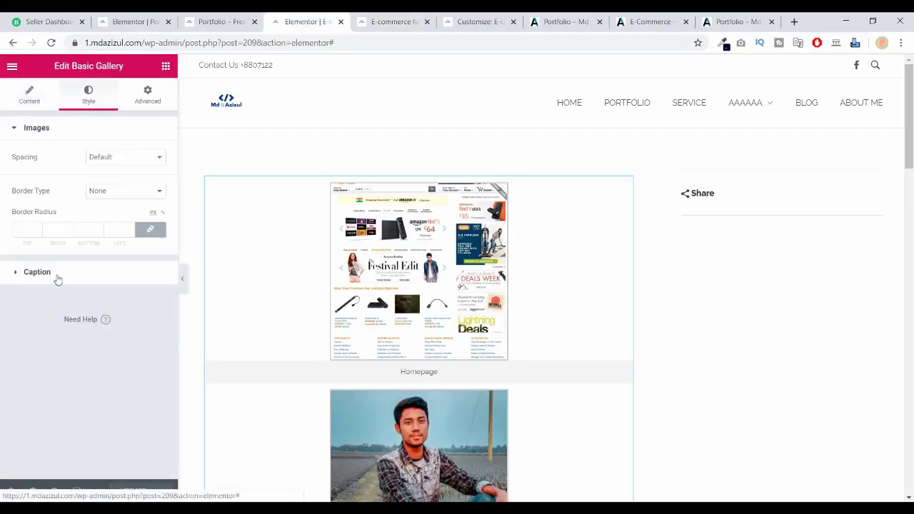
click(36, 273)
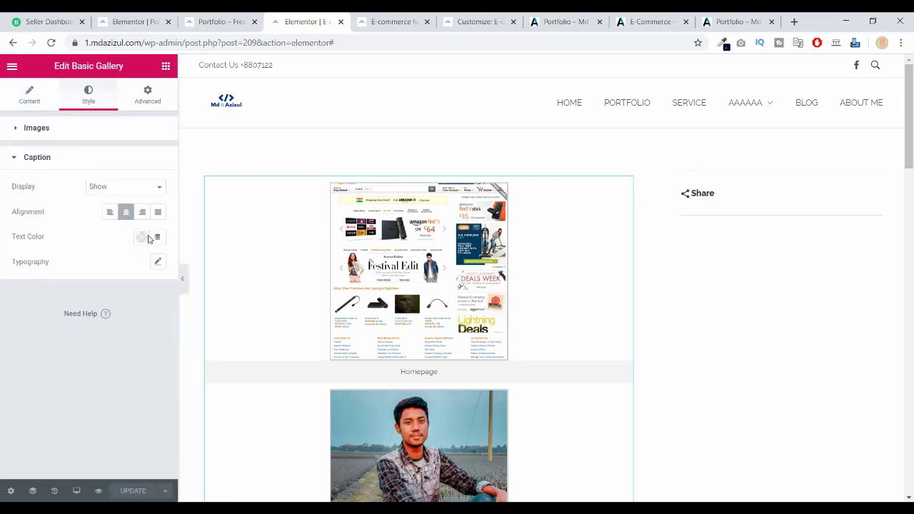
click(143, 238)
click(178, 266)
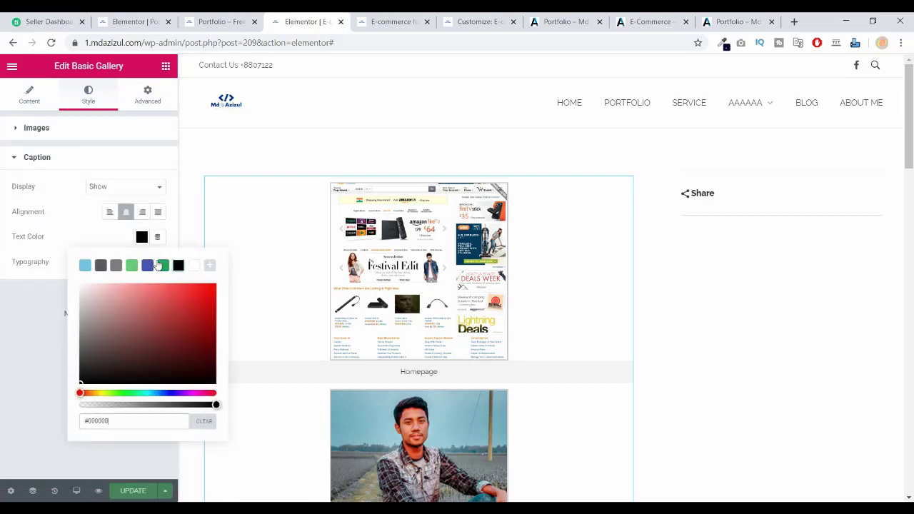
click(143, 242)
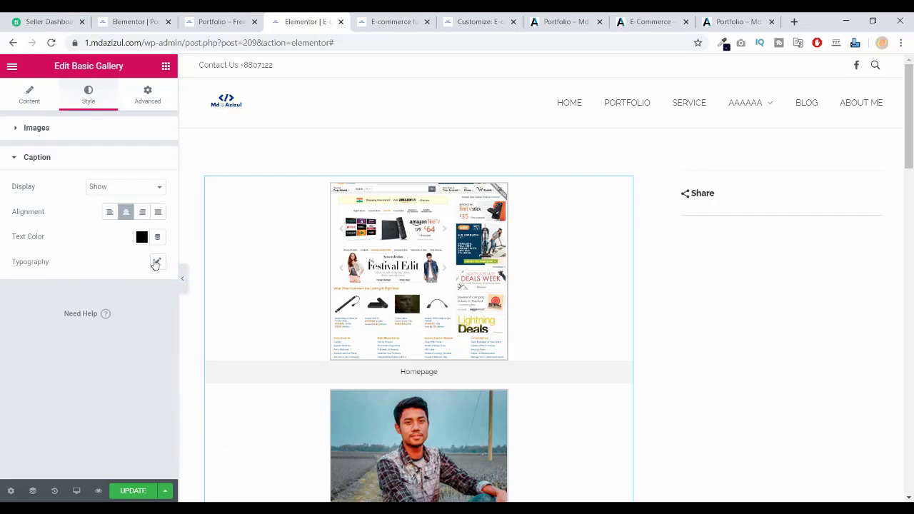
Increase the gallery caption's font size in its typography settings and update the portfolio item.
click(156, 263)
click(149, 340)
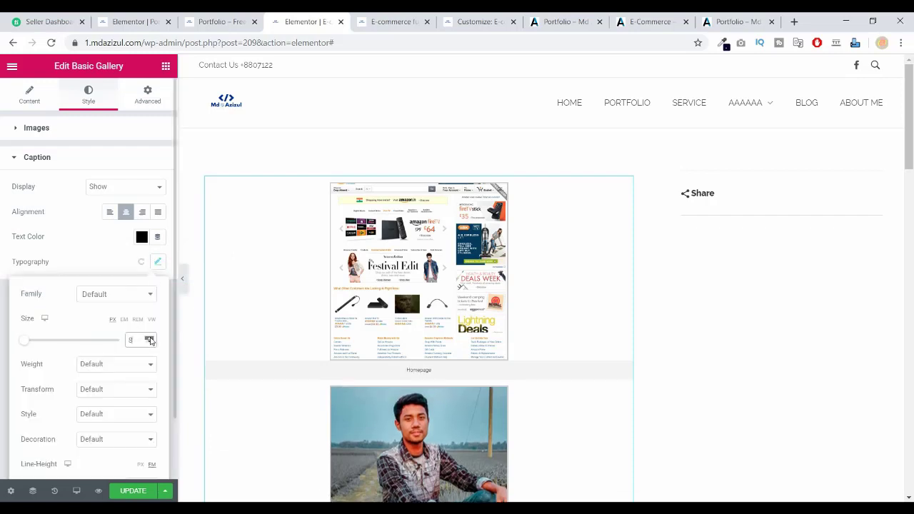
click(150, 340)
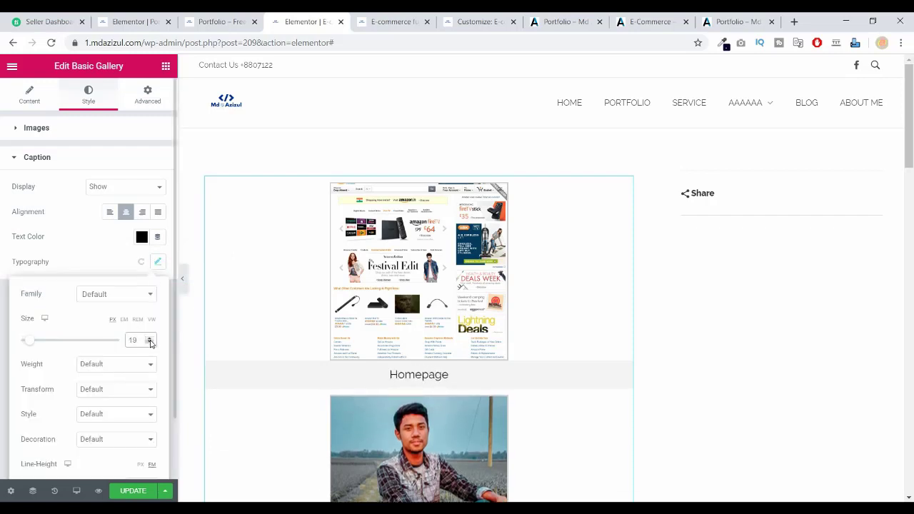
click(150, 340)
click(135, 491)
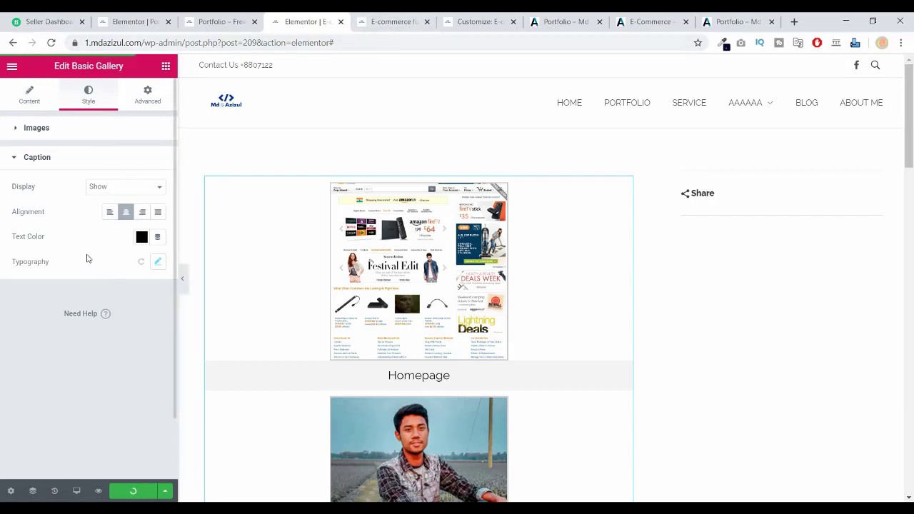
View the caption display options, then look over the live e-commerce portfolio page.
click(127, 186)
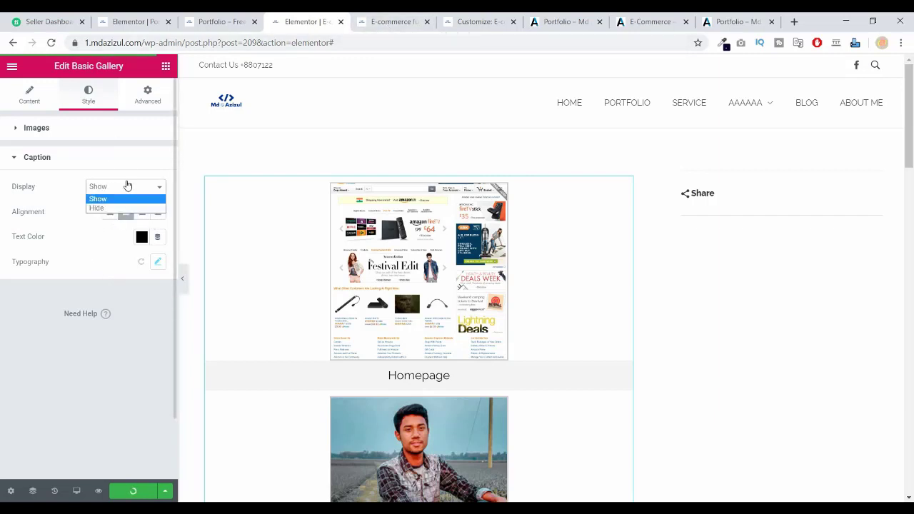
click(382, 22)
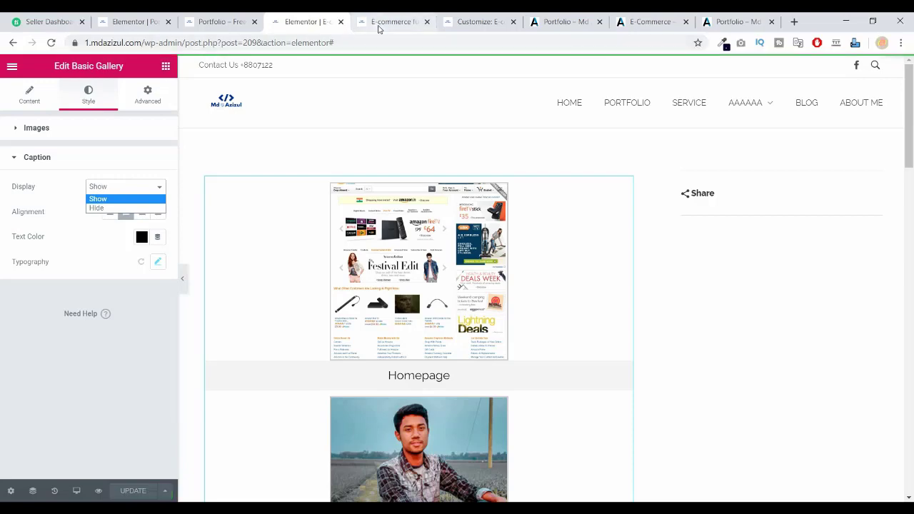
scroll(326, 196, up, 1)
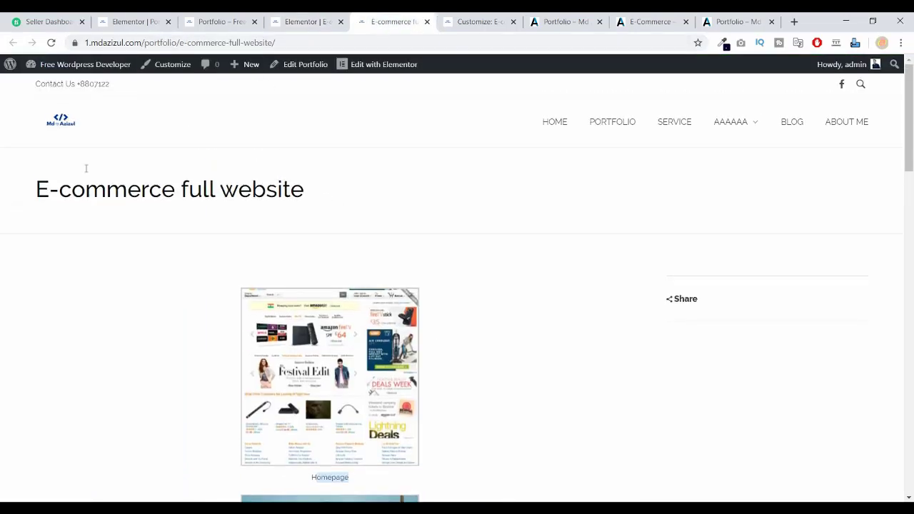
scroll(462, 272, down, 10)
scroll(462, 271, up, 10)
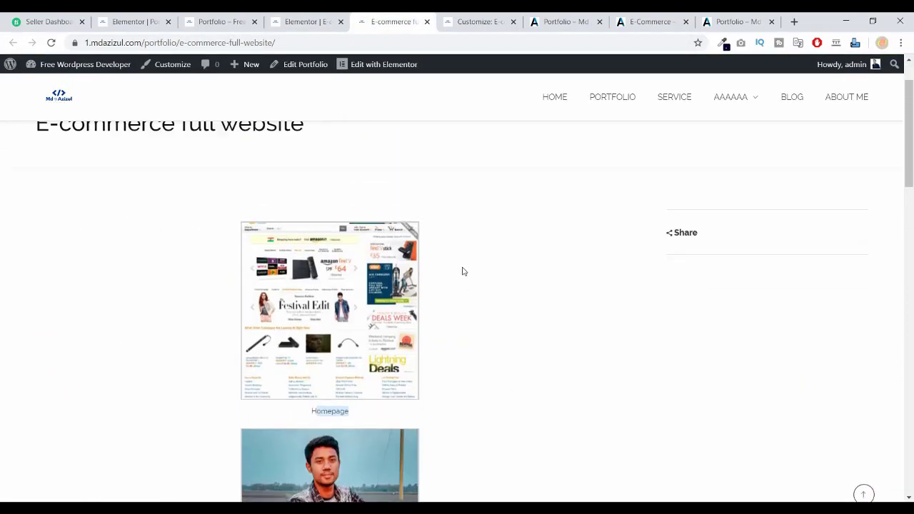
Open the site's Portfolio page, review its Our Recent Portfolios heading section and return to the gallery's Elementor editor.
click(612, 127)
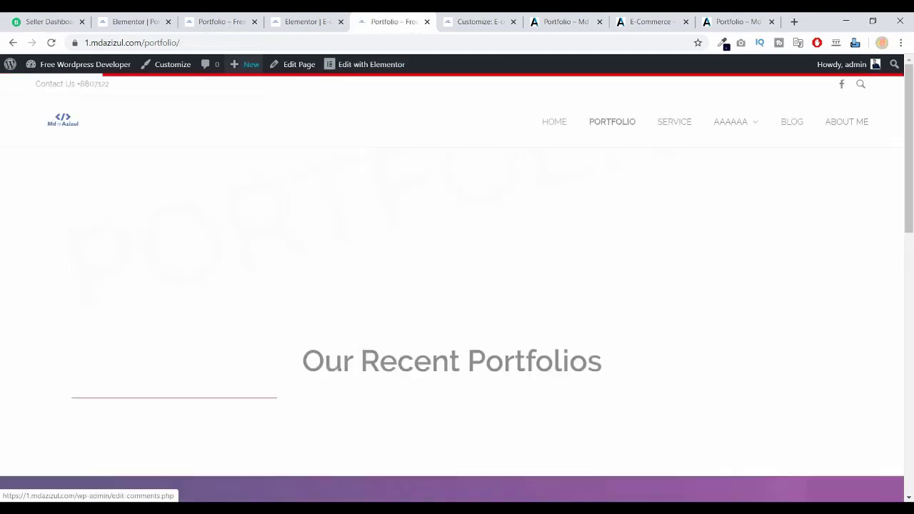
scroll(408, 271, down, 3)
scroll(431, 286, up, 3)
scroll(396, 307, down, 2)
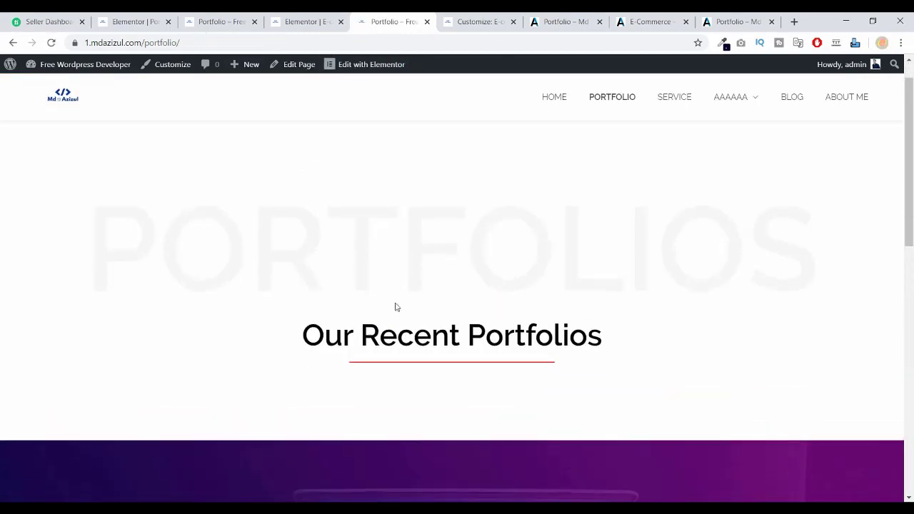
scroll(400, 293, up, 2)
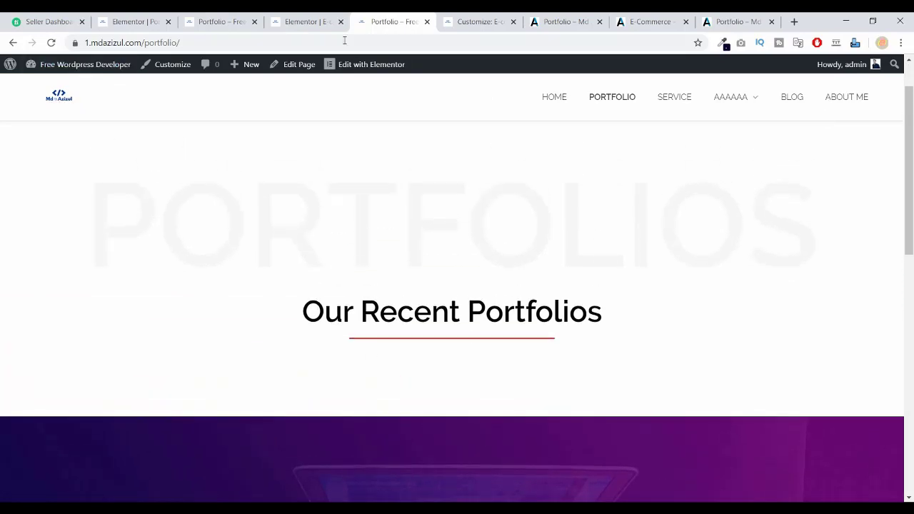
scroll(231, 37, down, 2)
click(288, 27)
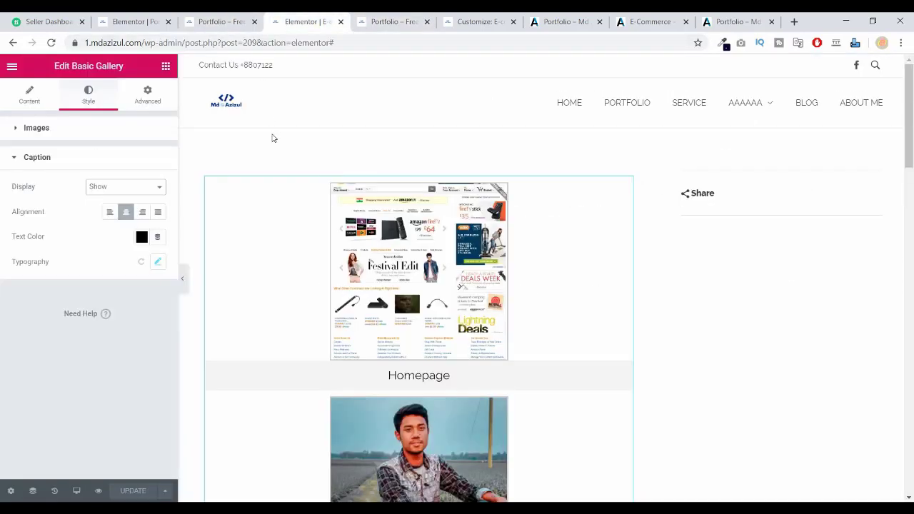
Search the widgets for "port" and add a Grid Portfolios widget below the Our Recent Portfolios heading on the Portfolio page.
click(135, 22)
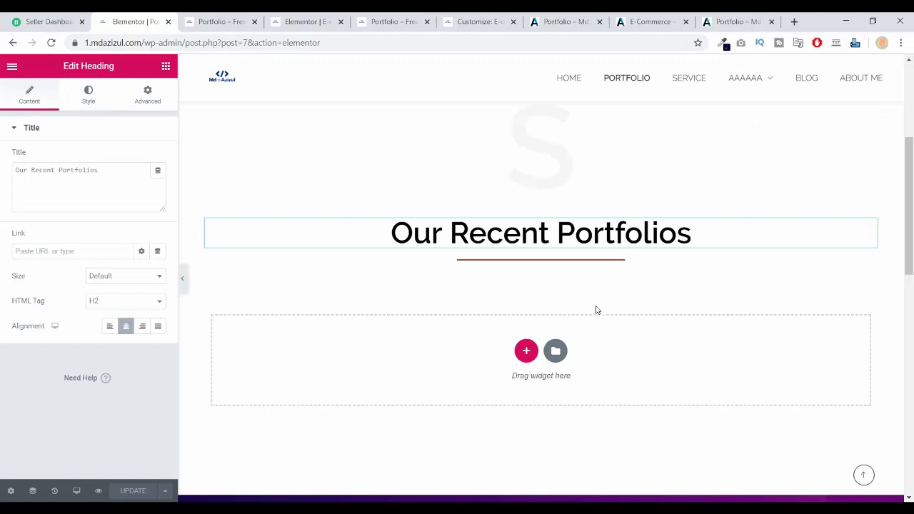
click(165, 67)
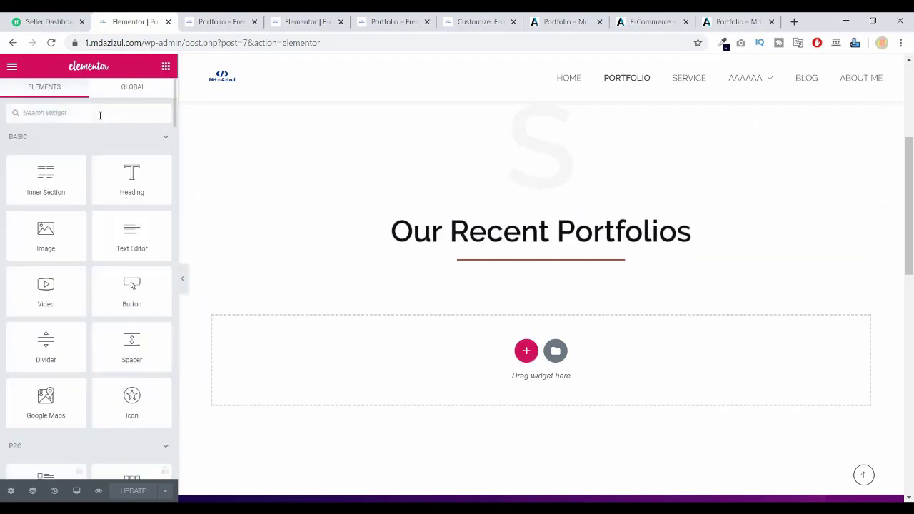
text(pol)
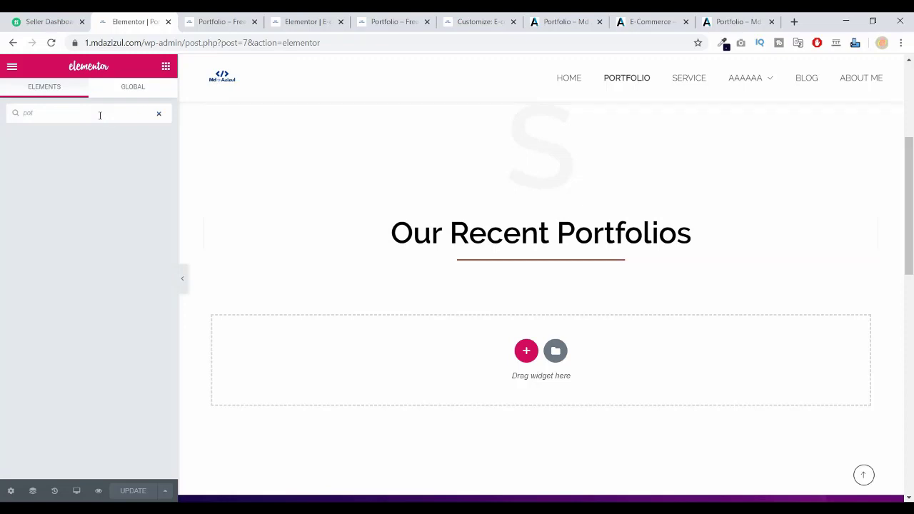
key(BackSpace)
text(rt)
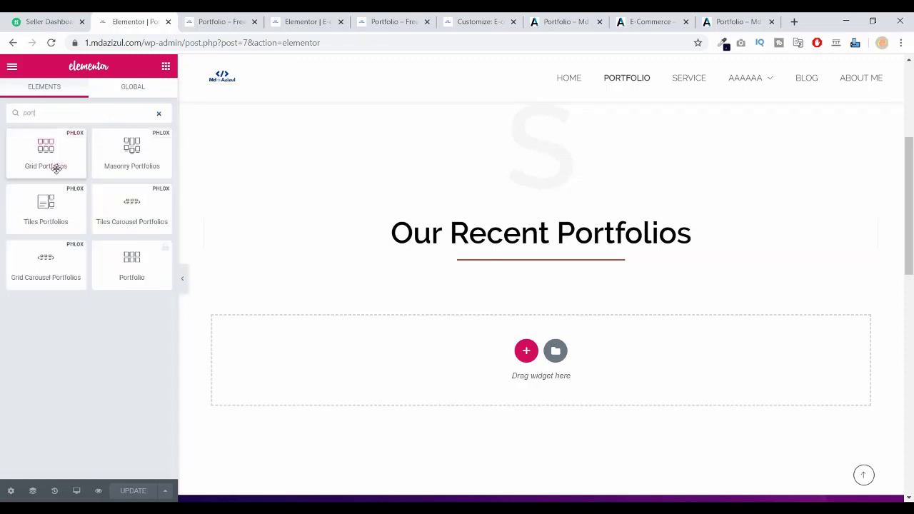
drag(55, 167, 504, 248)
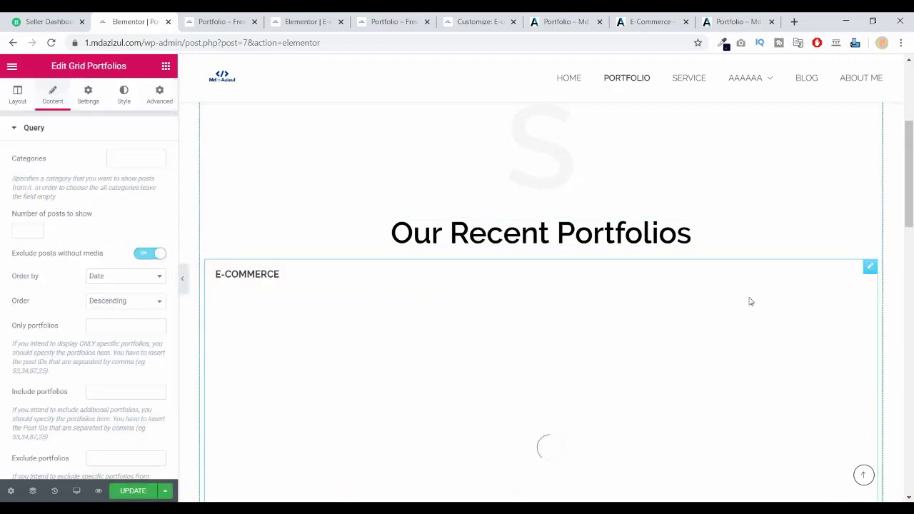
Move the red divider to sit directly beneath the Our Recent Portfolios heading, above the portfolio grid.
scroll(691, 353, down, 3)
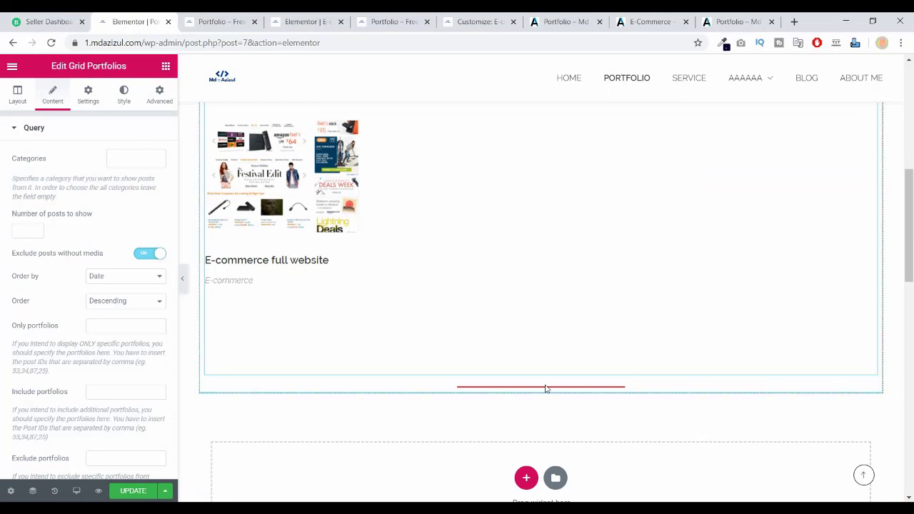
scroll(690, 372, up, 3)
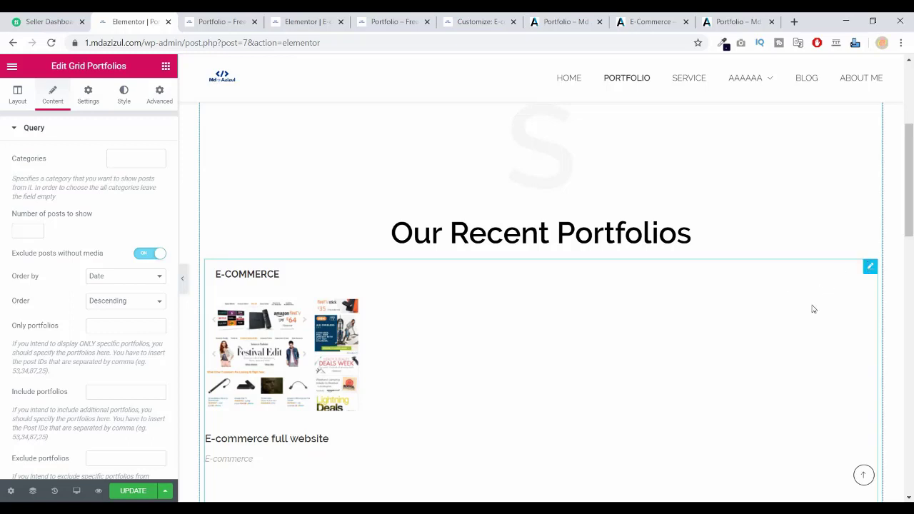
drag(813, 308, 545, 269)
drag(490, 255, 457, 276)
scroll(405, 329, down, 3)
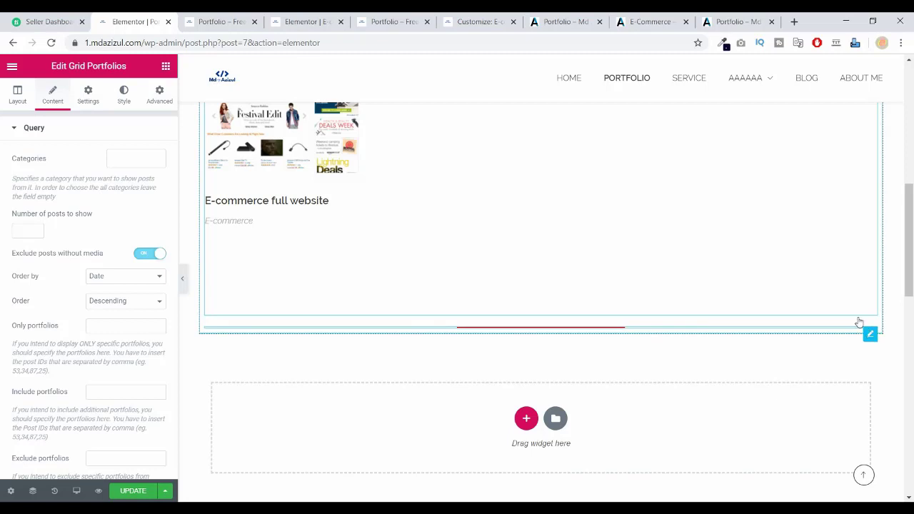
drag(859, 322, 656, 105)
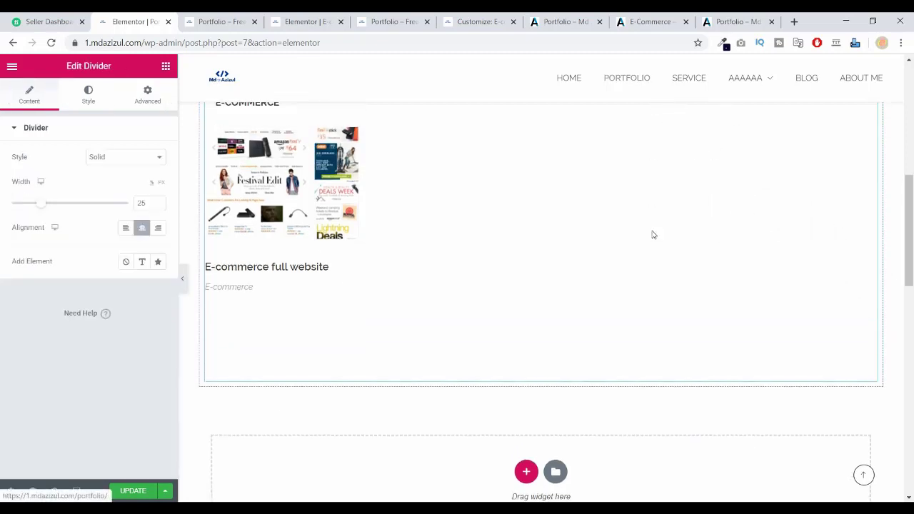
scroll(652, 234, up, 3)
scroll(541, 308, down, 3)
scroll(400, 260, up, 2)
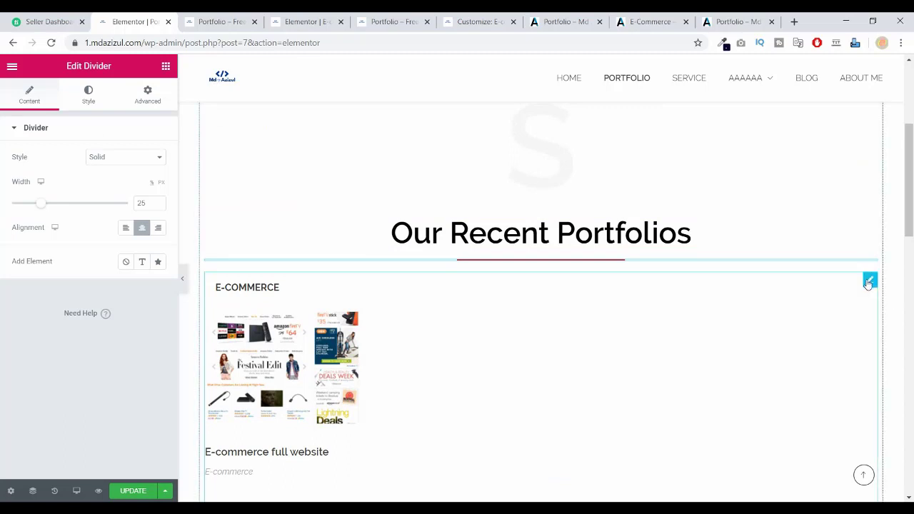
Set the Grid Portfolios widget's number of posts to show to 4.
click(870, 281)
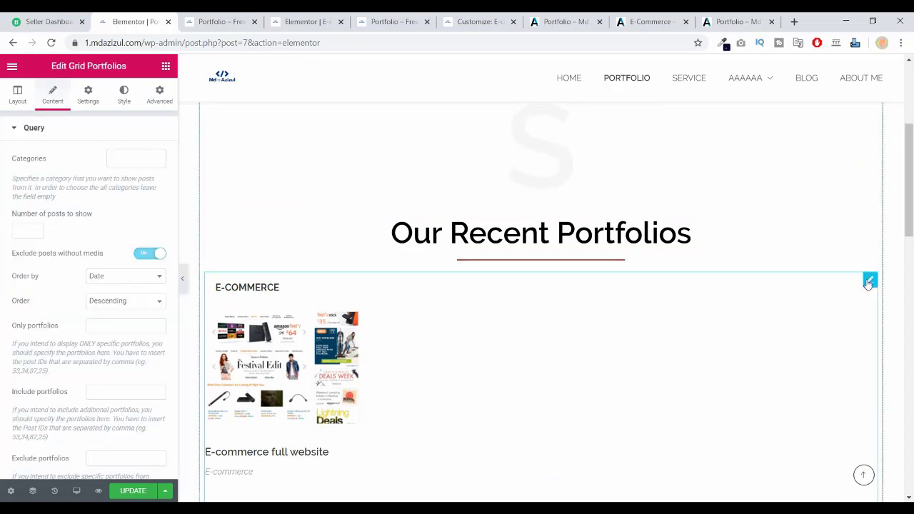
click(132, 164)
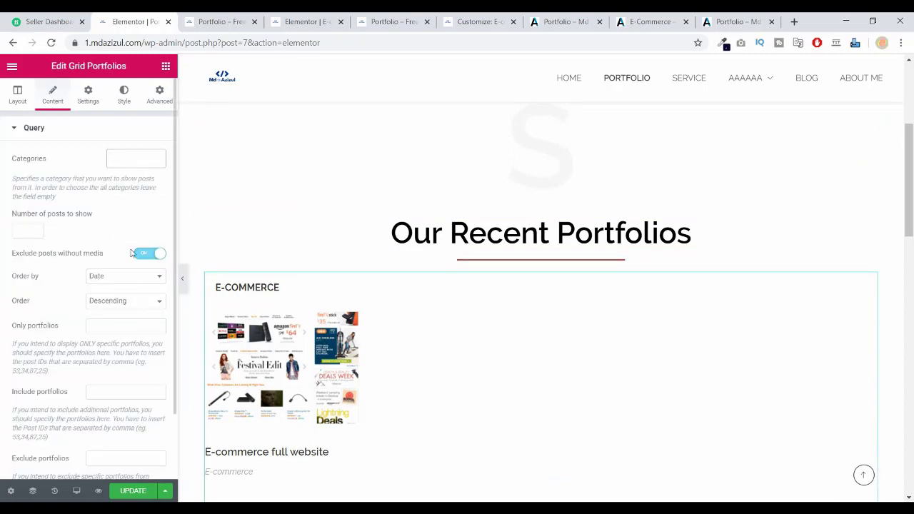
scroll(122, 210, down, 1)
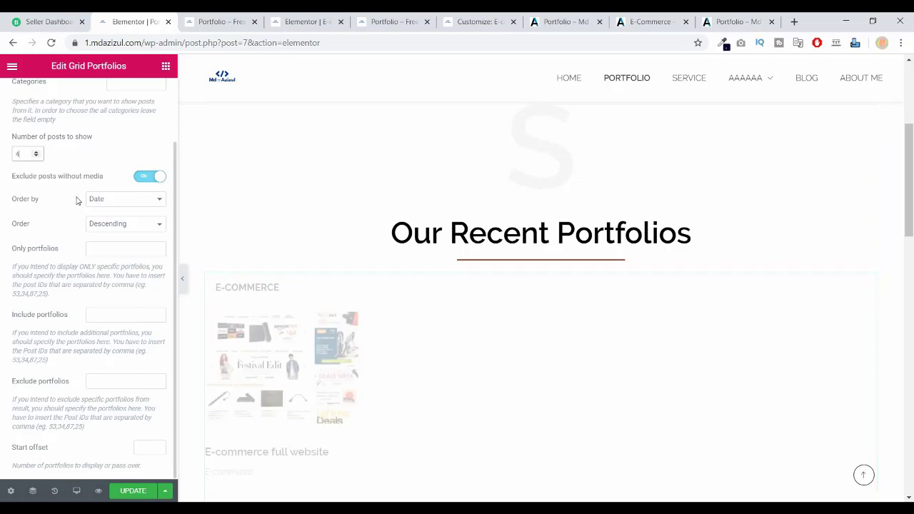
scroll(102, 261, up, 1)
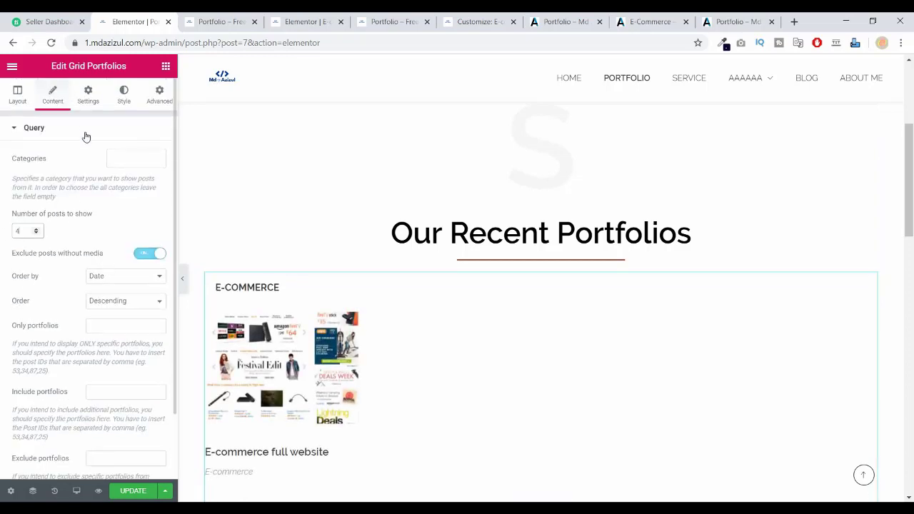
Have the portfolio grid filter by Category and center-align its filters.
click(88, 99)
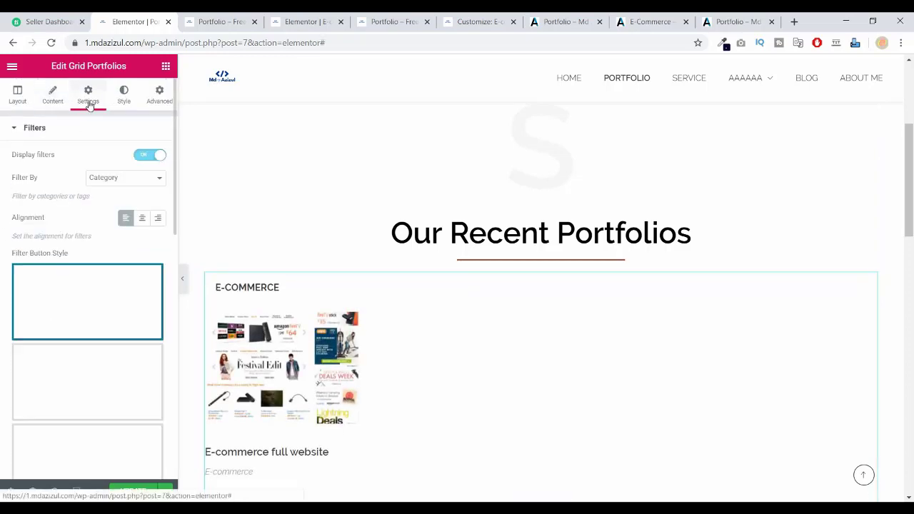
click(131, 185)
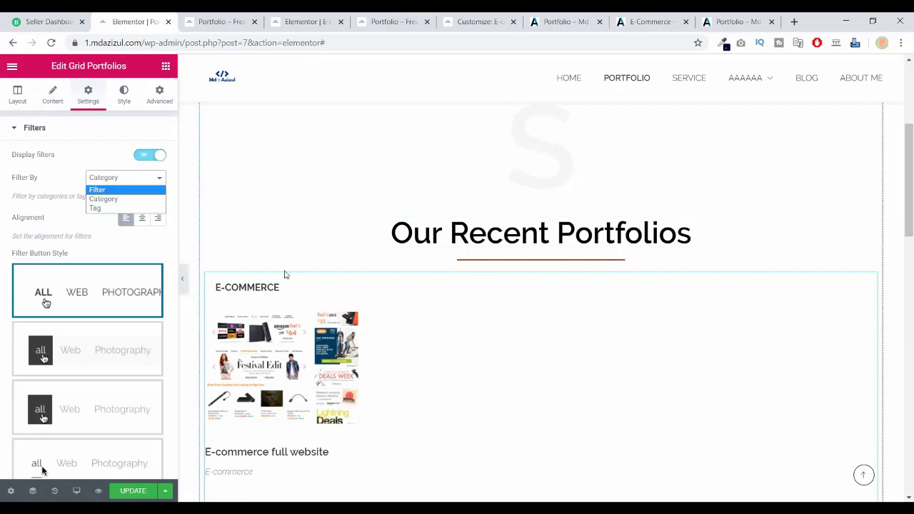
click(108, 190)
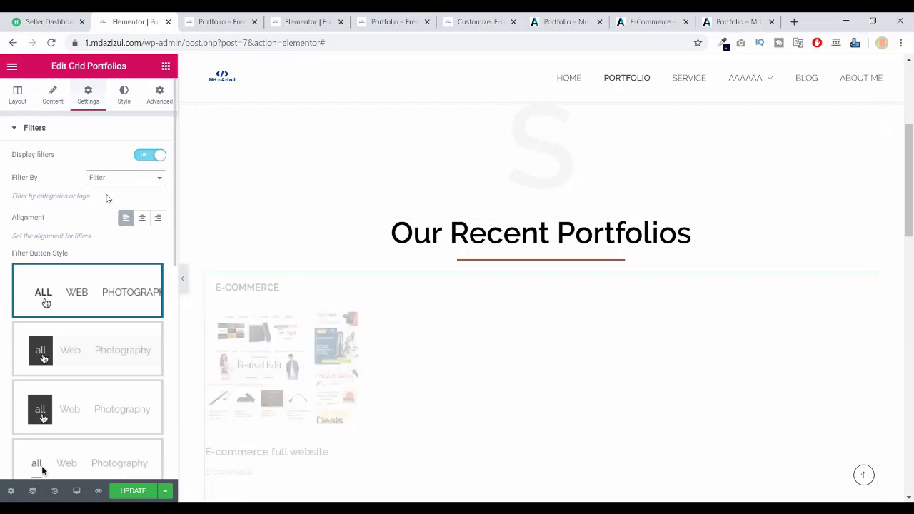
click(112, 180)
click(106, 199)
click(143, 219)
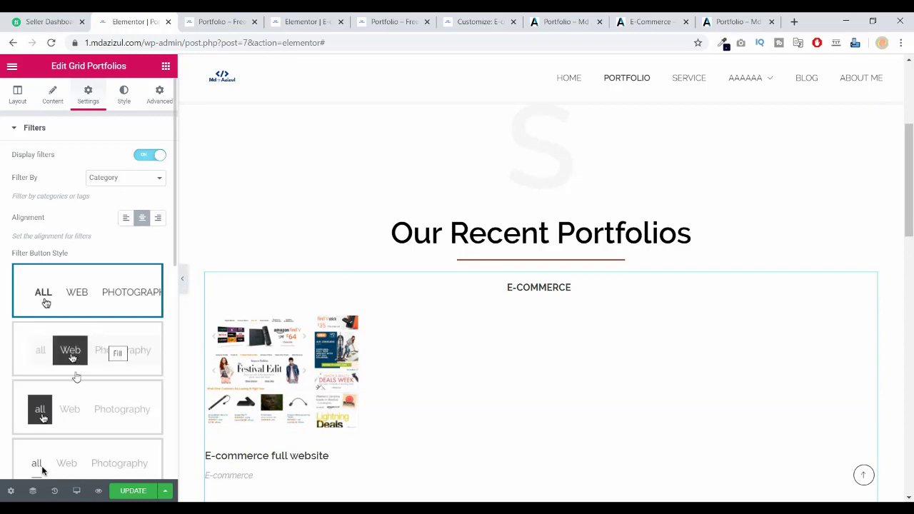
Apply the third filter button style, with the dark filled button, and set its active text color to white (#FFFFFF).
click(73, 420)
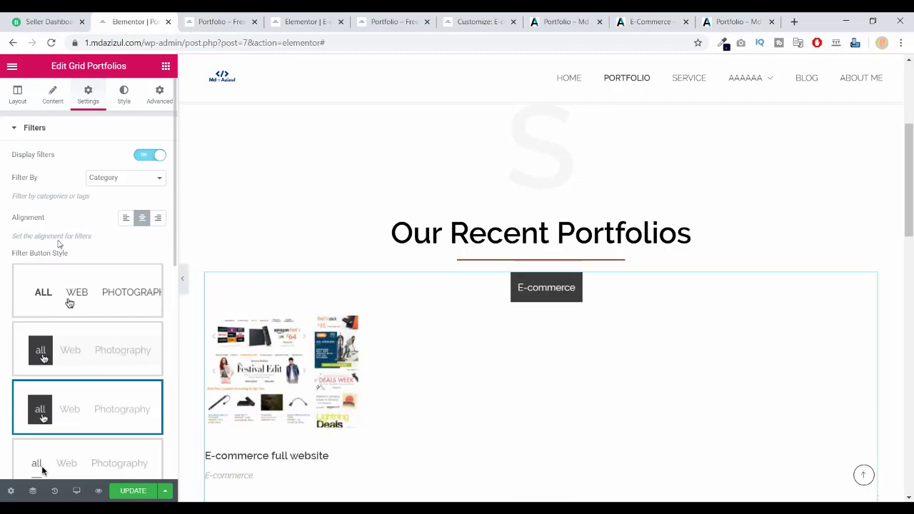
scroll(85, 286, down, 3)
scroll(97, 358, down, 3)
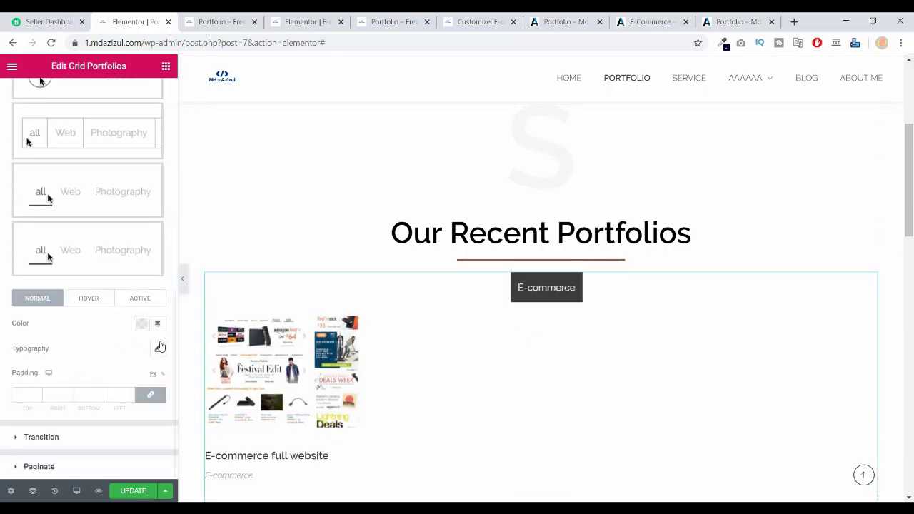
click(92, 299)
click(136, 298)
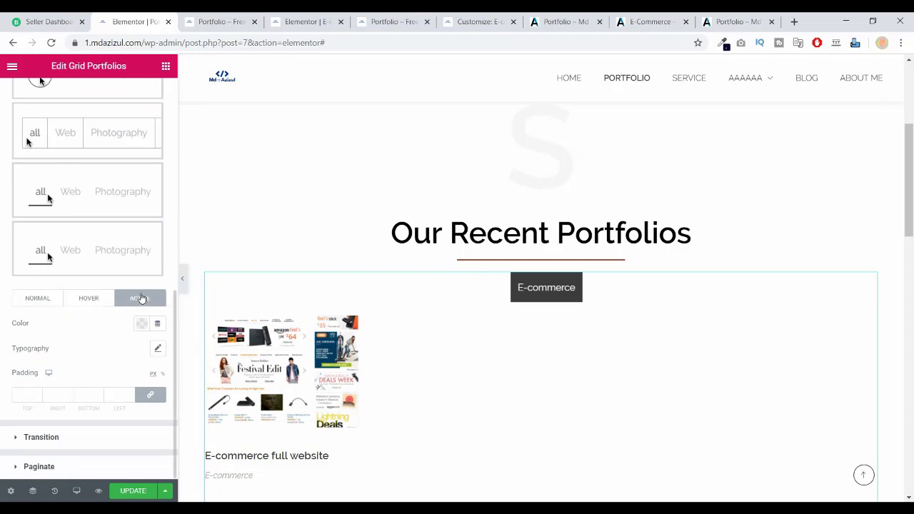
click(144, 325)
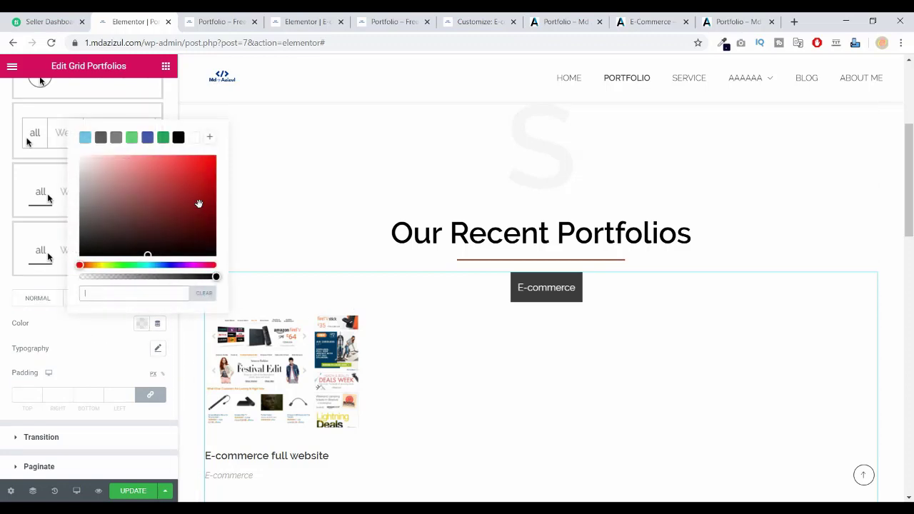
drag(200, 205, 214, 157)
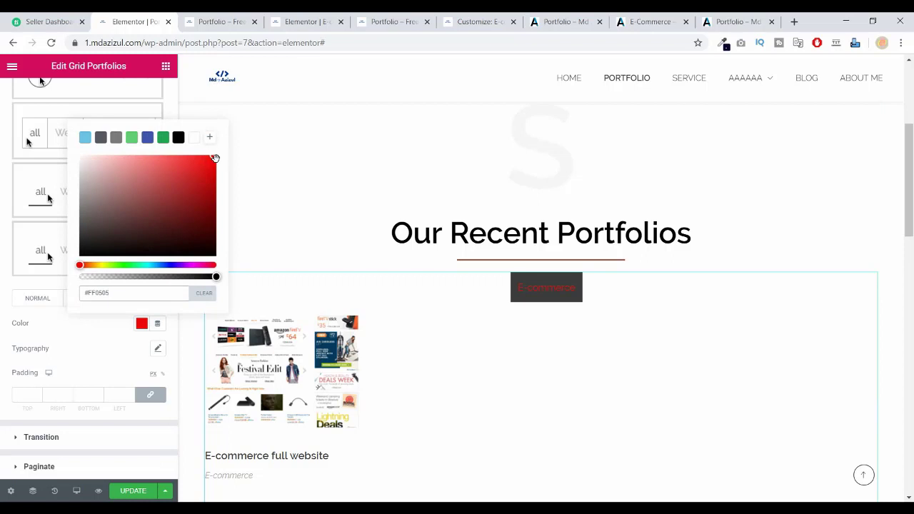
click(193, 139)
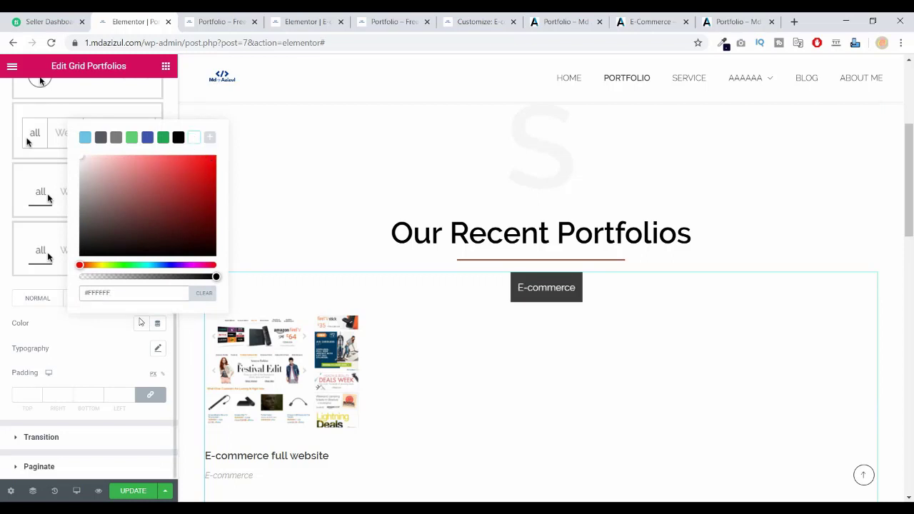
click(140, 323)
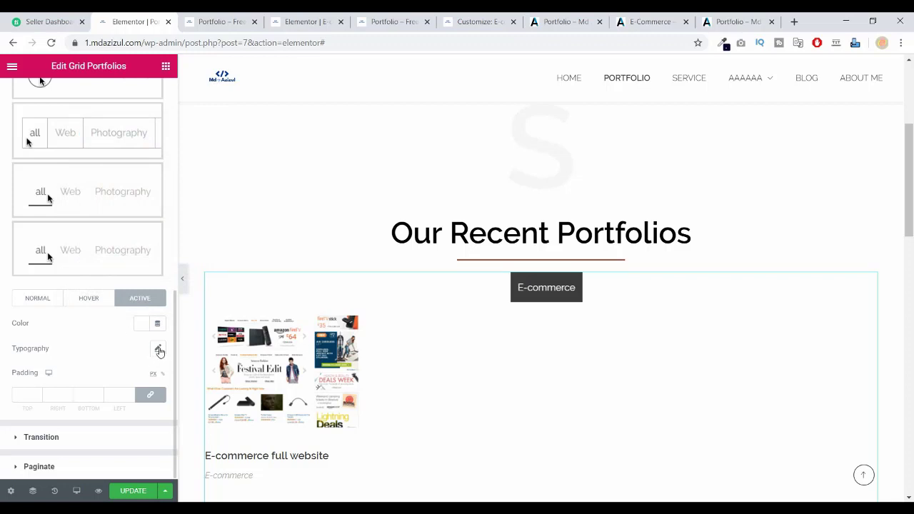
Review the filter buttons' typography and normal-state options, then the grid's image spacing, aspect ratio and hover type options.
click(159, 351)
click(158, 348)
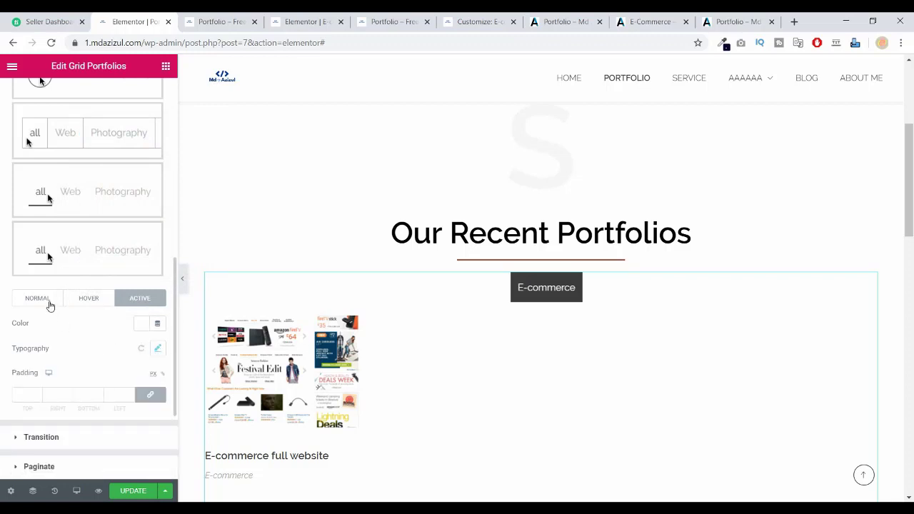
click(50, 304)
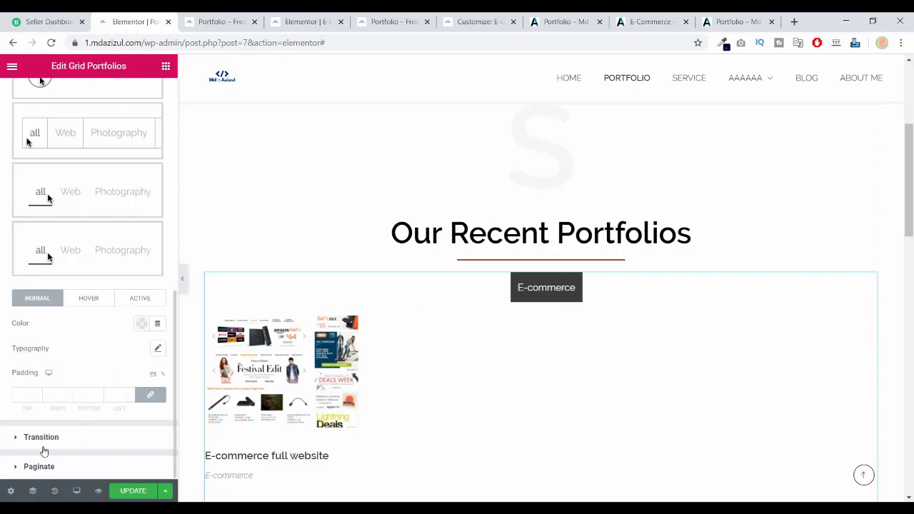
scroll(55, 321, up, 5)
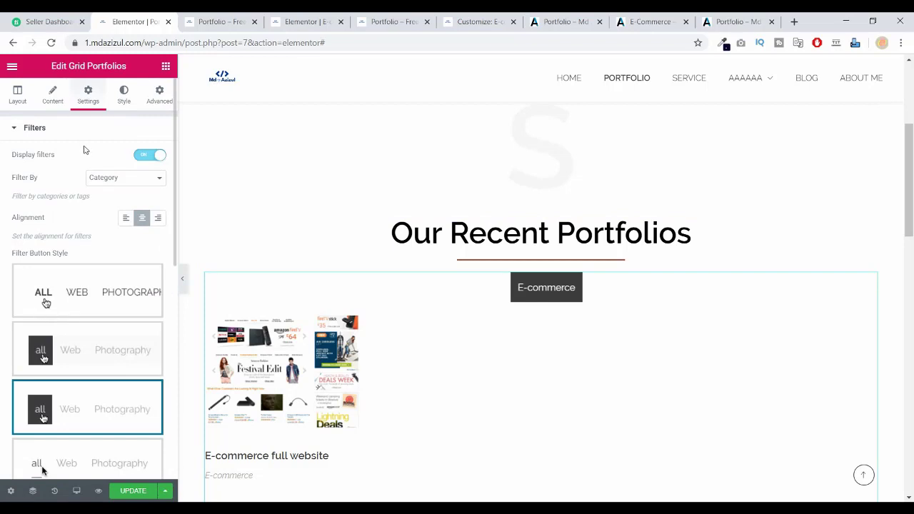
click(75, 133)
click(125, 93)
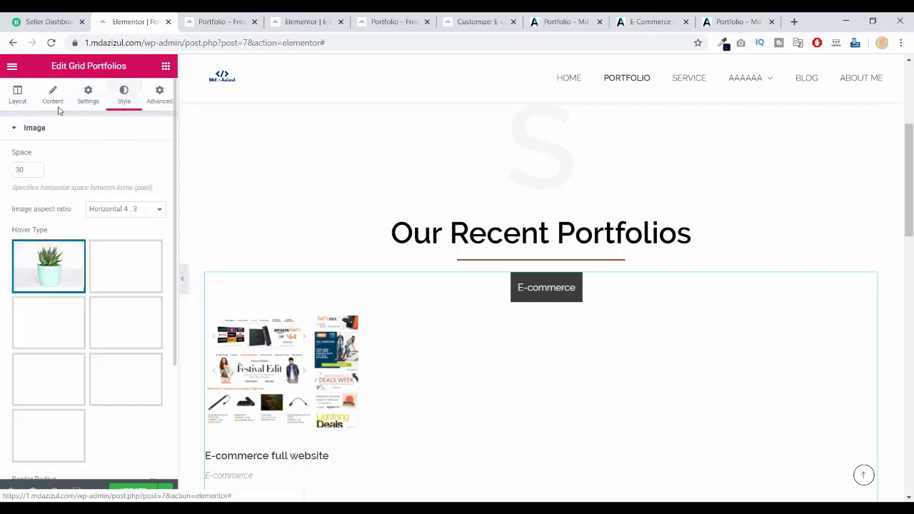
click(88, 100)
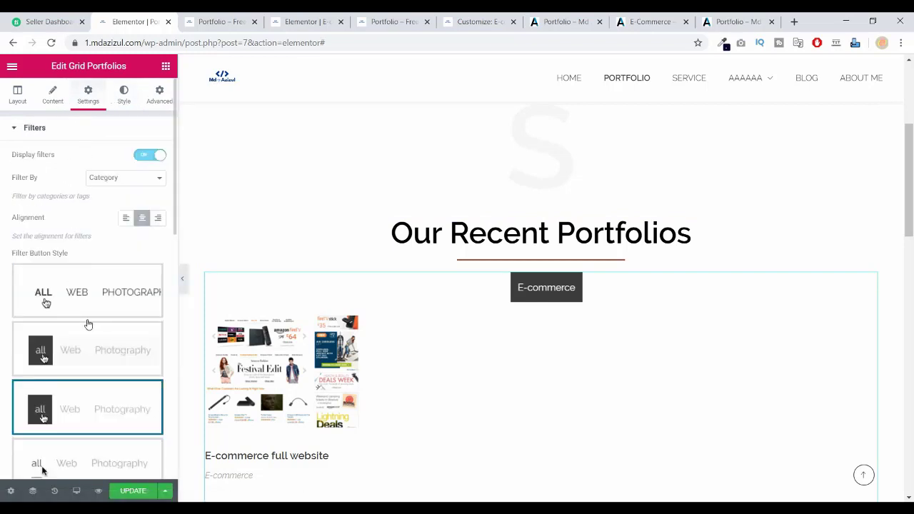
click(126, 97)
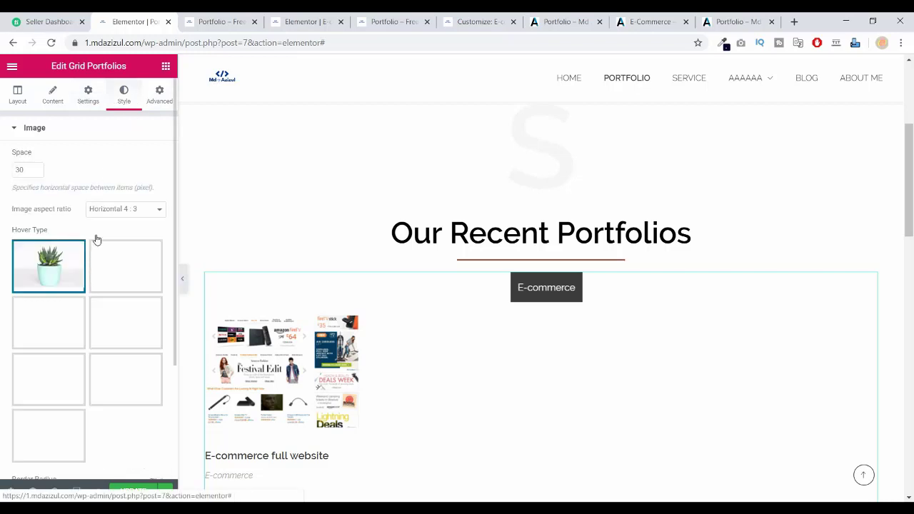
scroll(63, 246, down, 2)
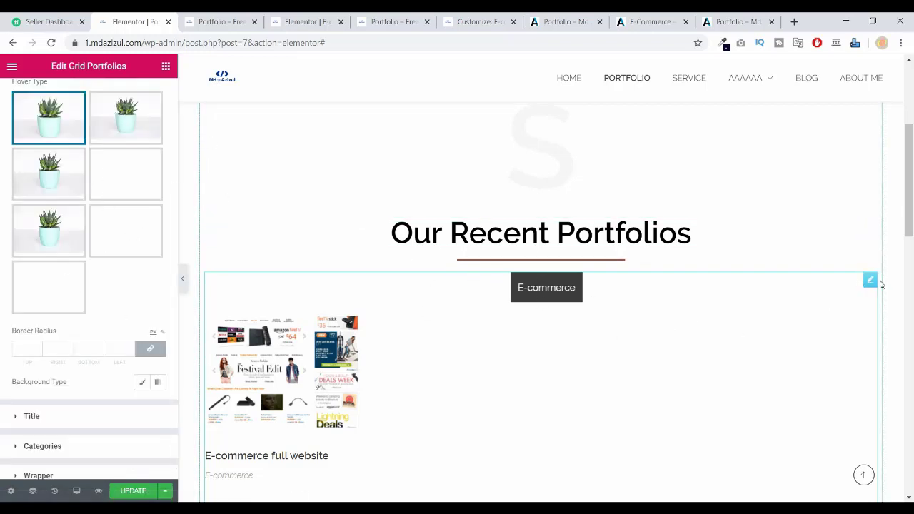
scroll(154, 110, up, 2)
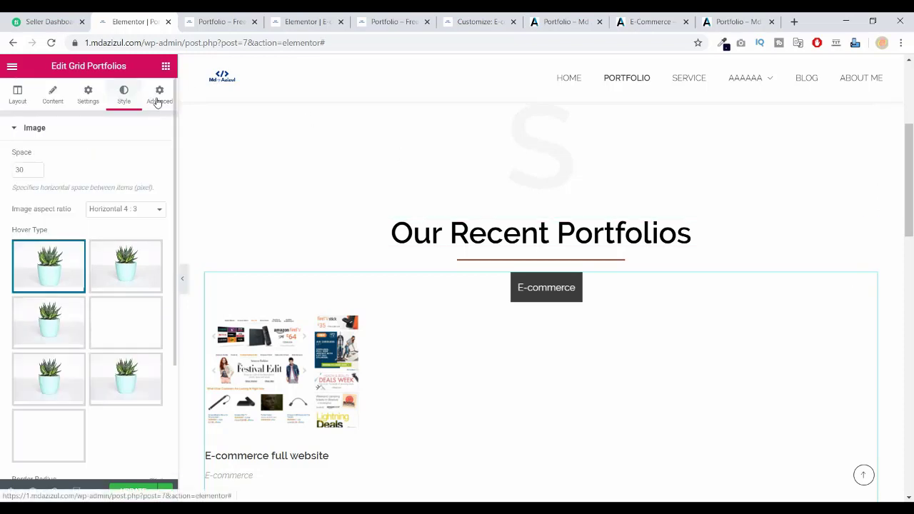
Try a solid black background behind the Grid Portfolios widget.
click(158, 96)
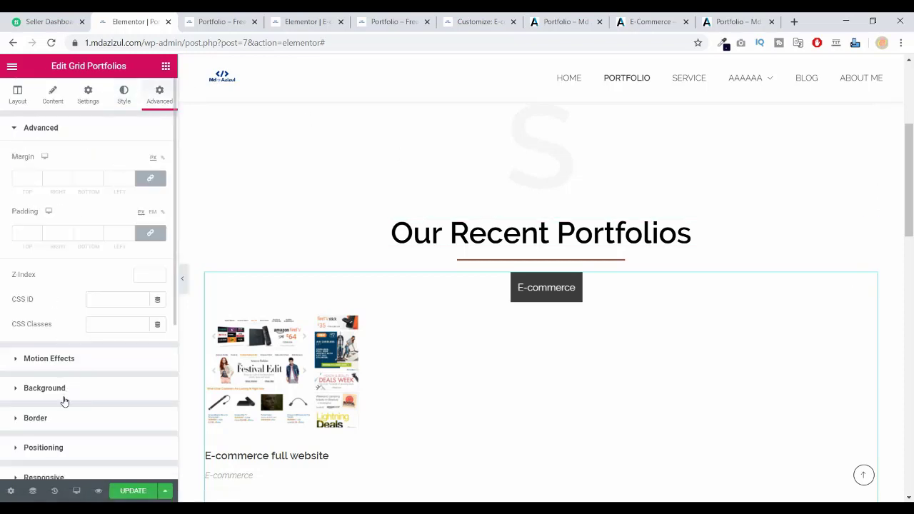
click(64, 397)
click(142, 243)
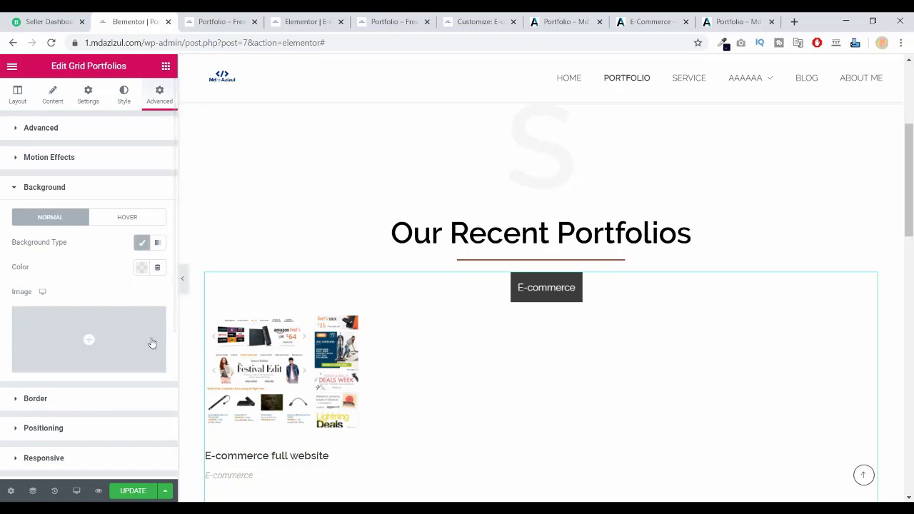
click(141, 267)
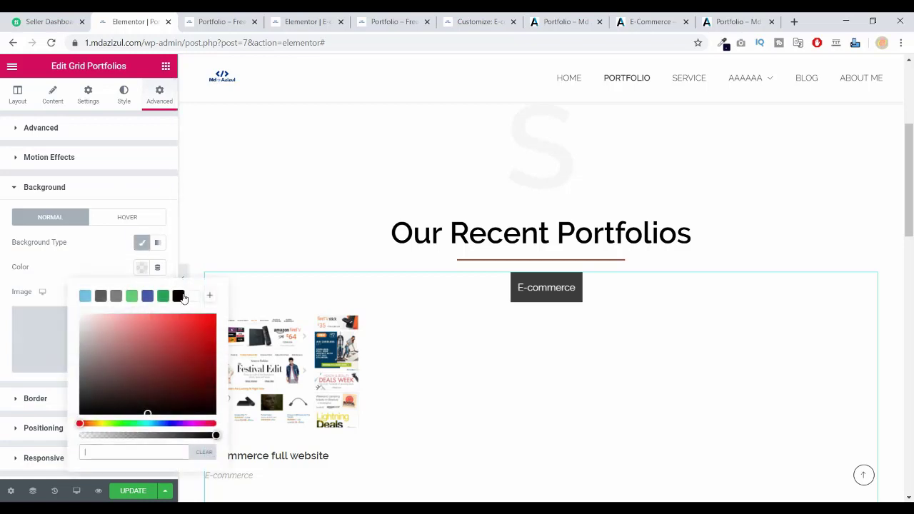
click(178, 296)
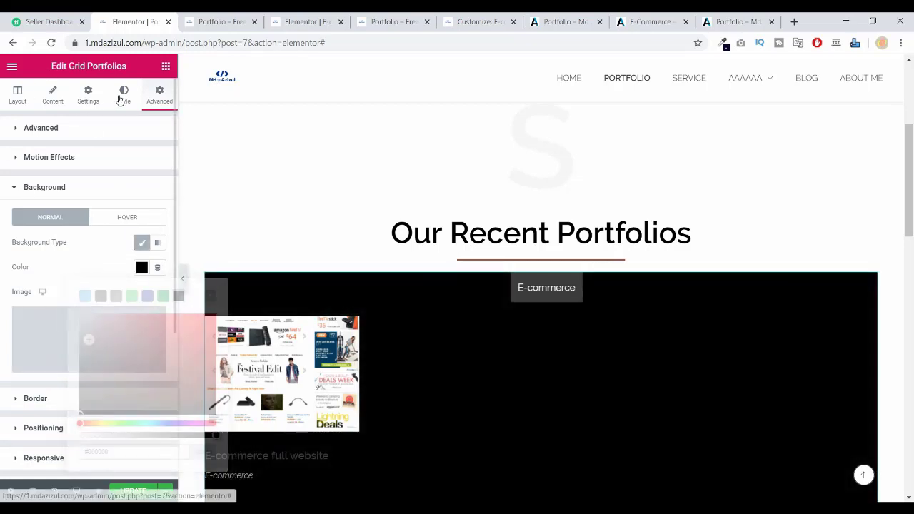
Set the top border radius of the Grid Portfolios images to 50 px.
click(120, 98)
scroll(151, 292, down, 3)
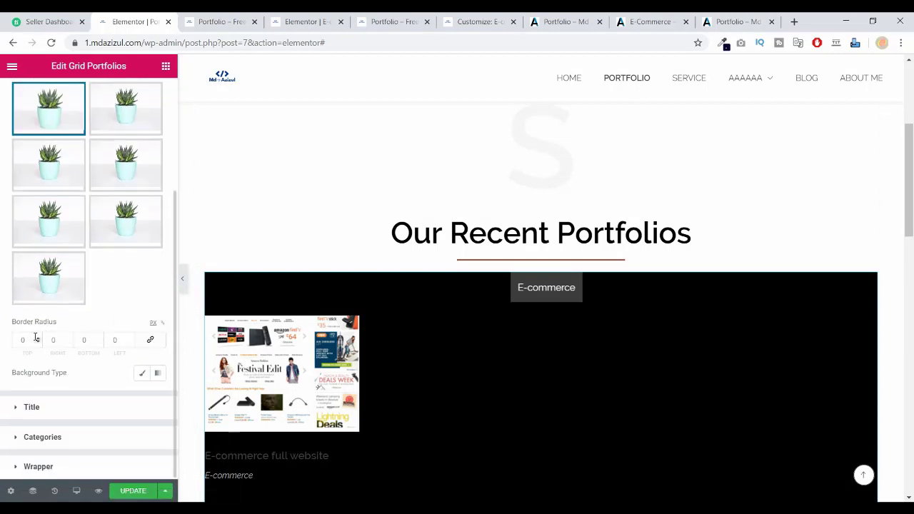
text(80)
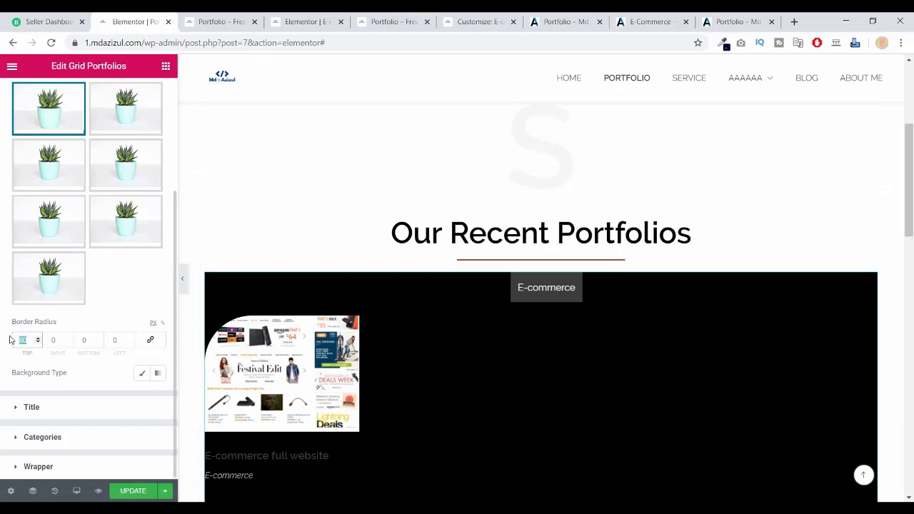
text(50)
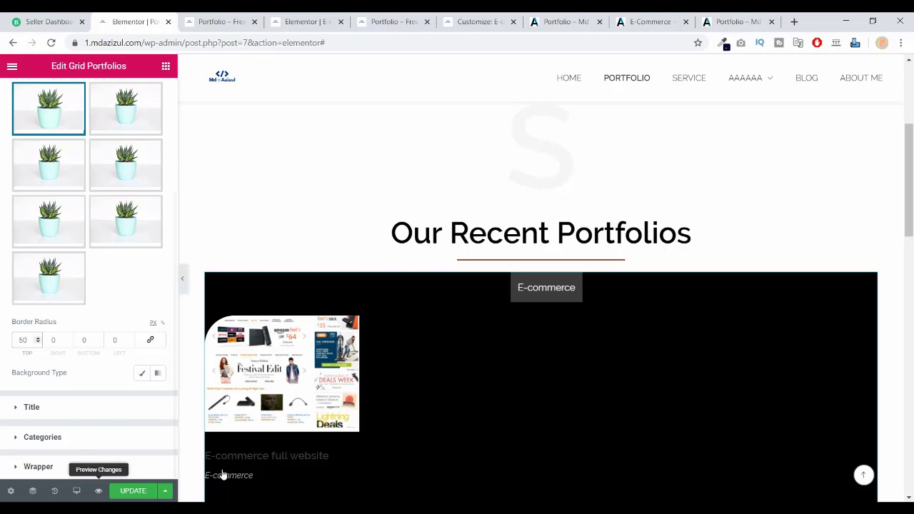
scroll(150, 107, up, 3)
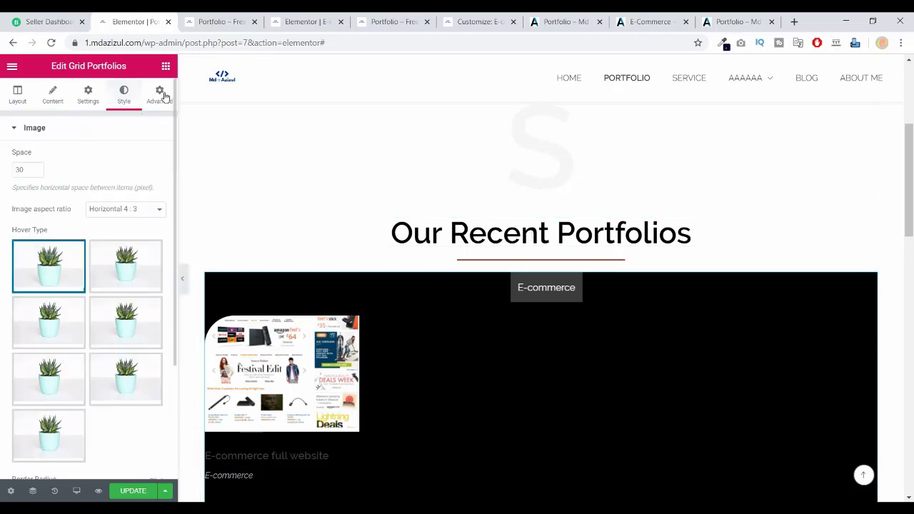
Clear the Grid Portfolios widget's black background color.
click(160, 94)
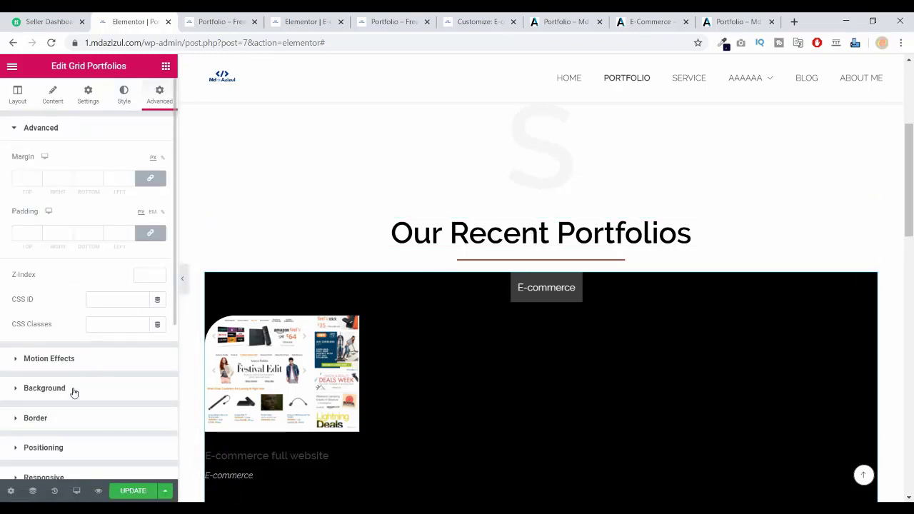
click(50, 388)
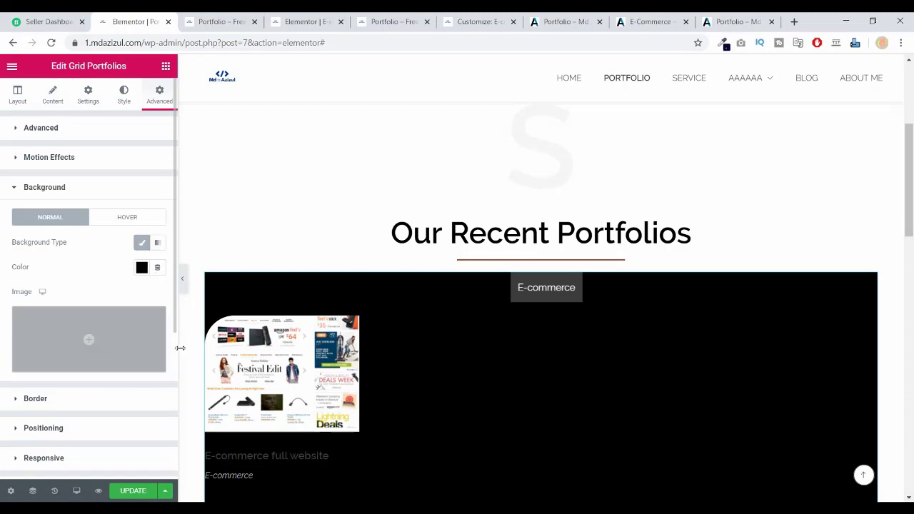
click(142, 269)
click(204, 452)
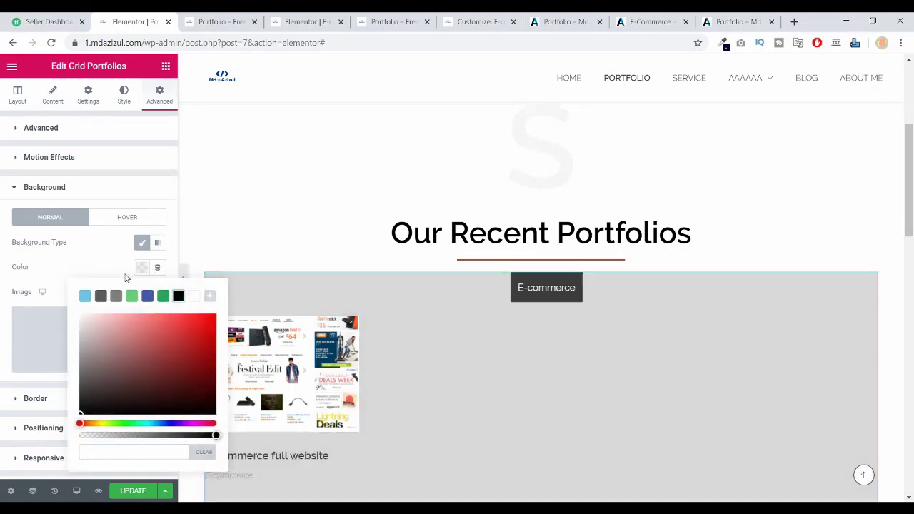
click(138, 276)
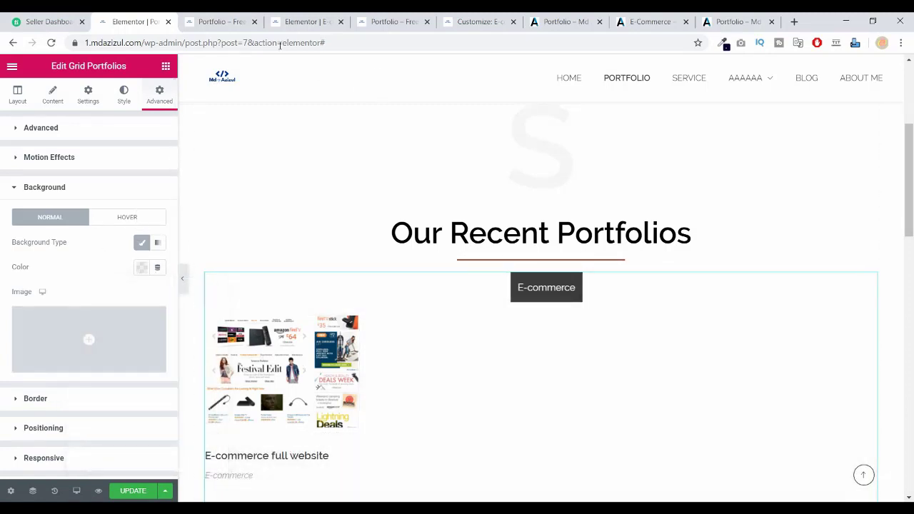
In the e-commerce item's Basic Gallery, unlink the image border radius values, set the top one to 50 px, and update the item.
click(308, 27)
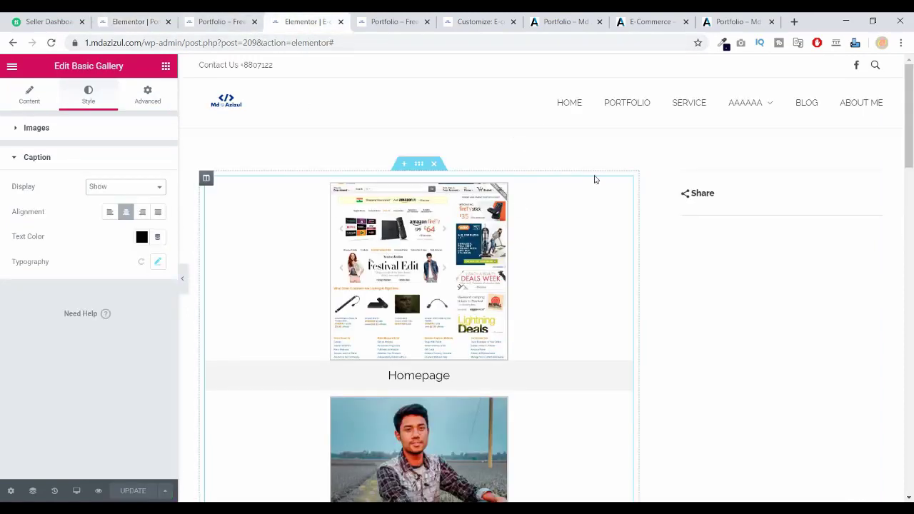
click(38, 127)
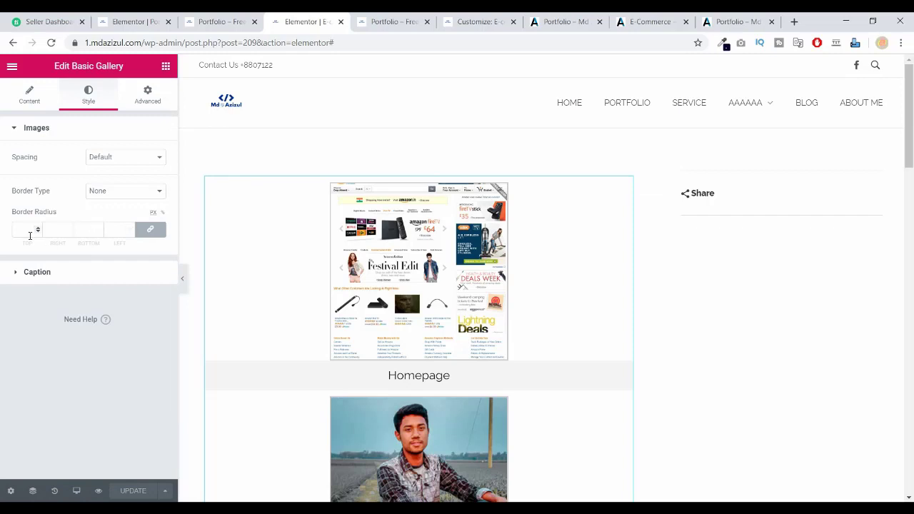
click(150, 229)
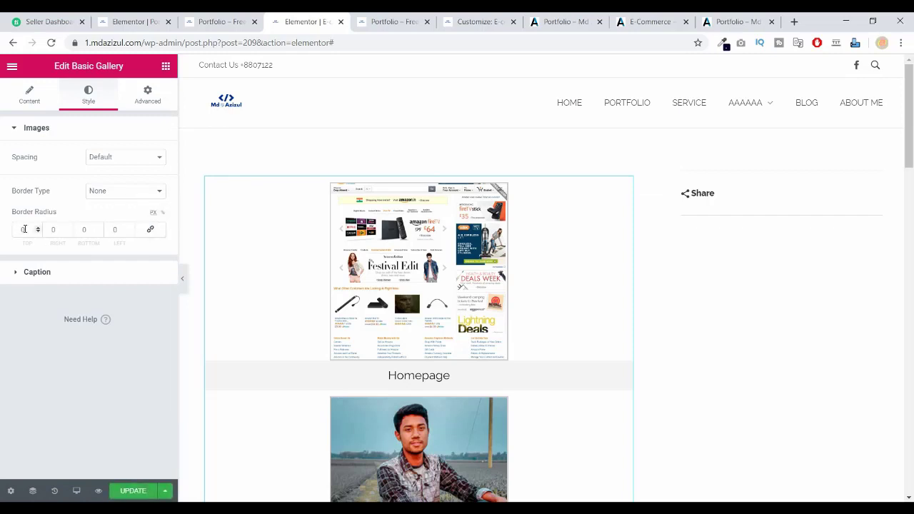
text(50)
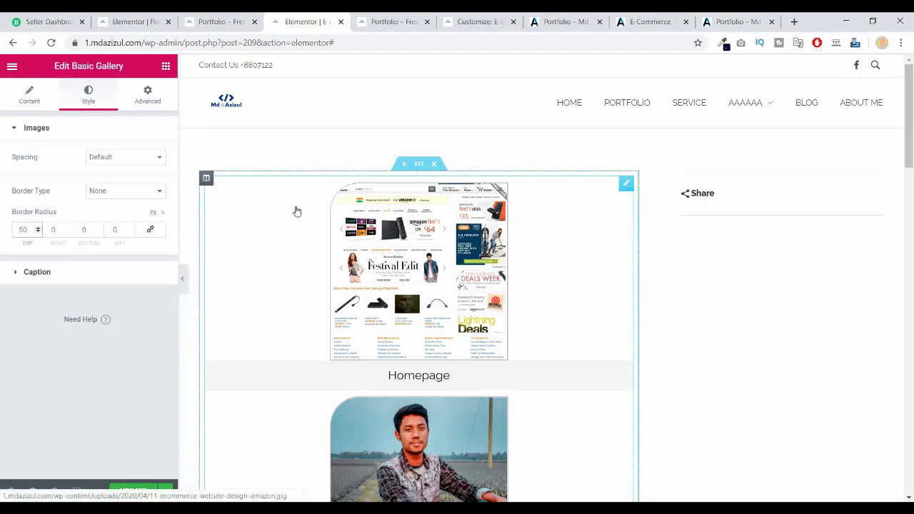
click(132, 491)
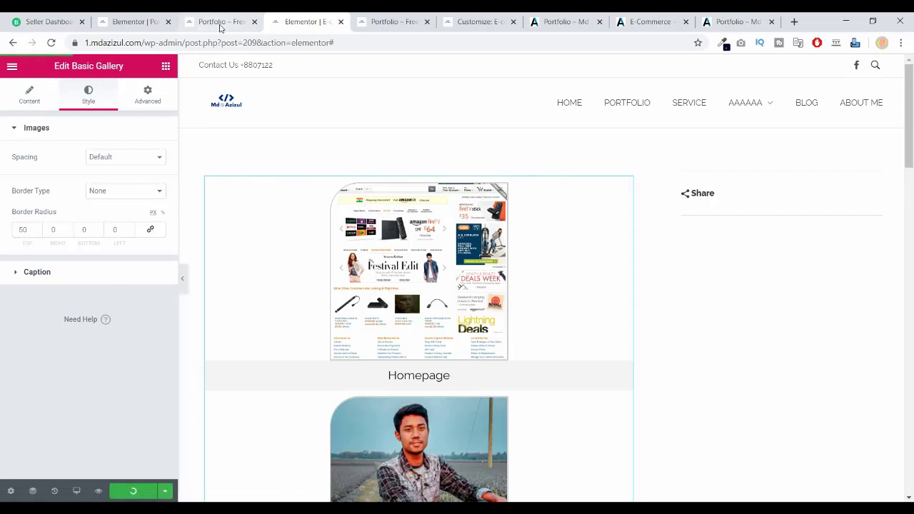
Return to the Portfolio page's Elementor editor, check the grid layout, and update the page.
click(211, 22)
click(132, 26)
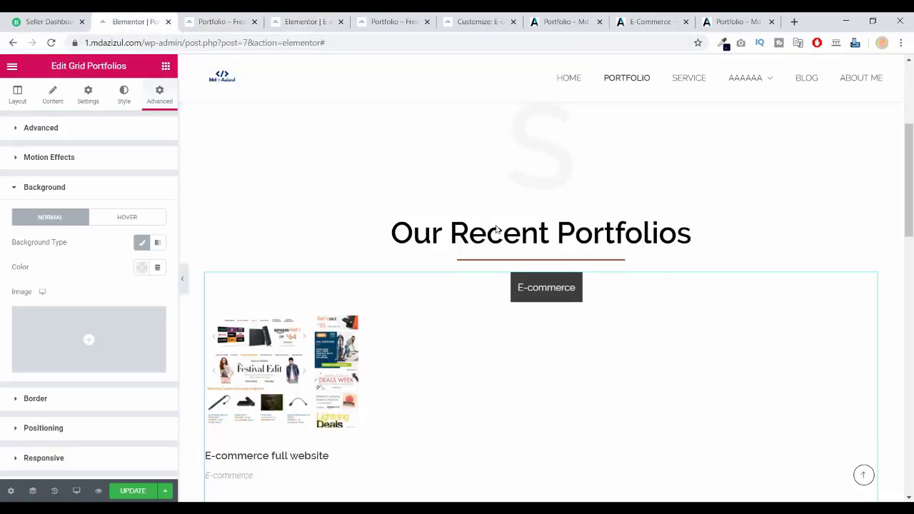
scroll(499, 228, down, 1)
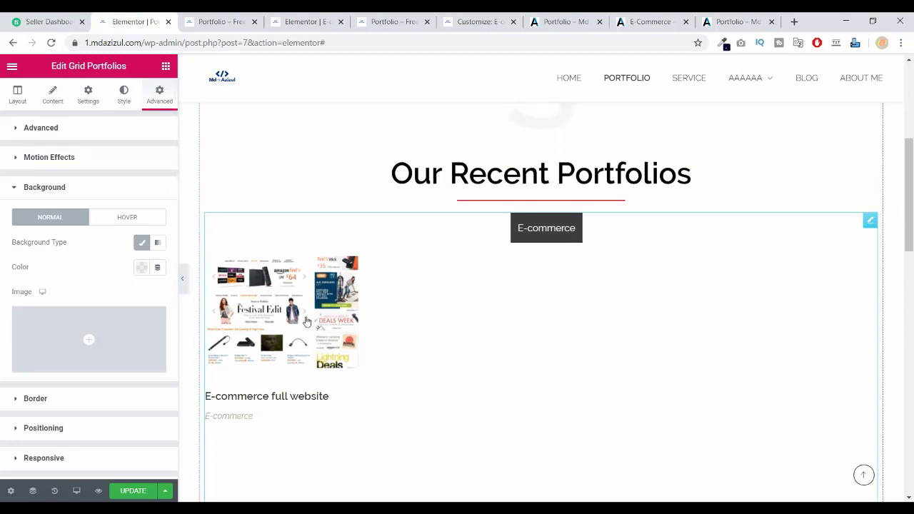
scroll(93, 322, down, 3)
scroll(86, 286, up, 3)
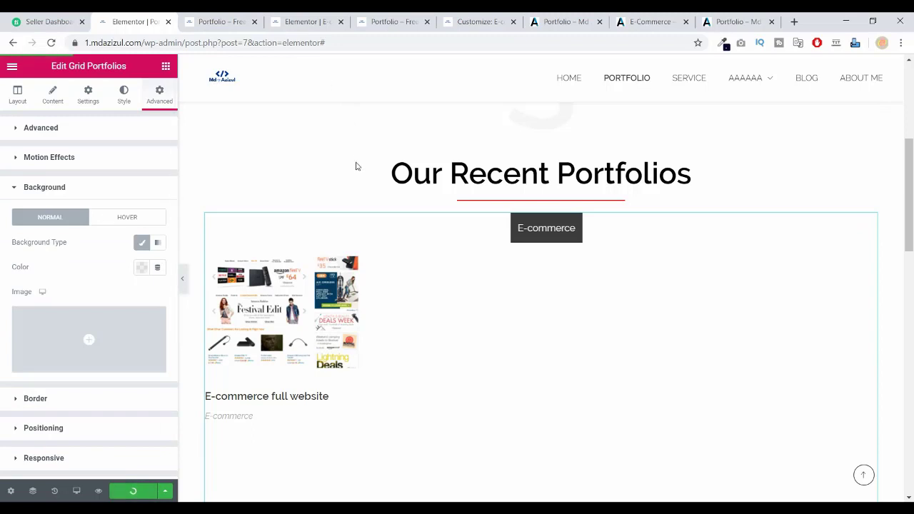
Reload the live Portfolio page and inspect the category filter and the portfolio item below it.
click(214, 22)
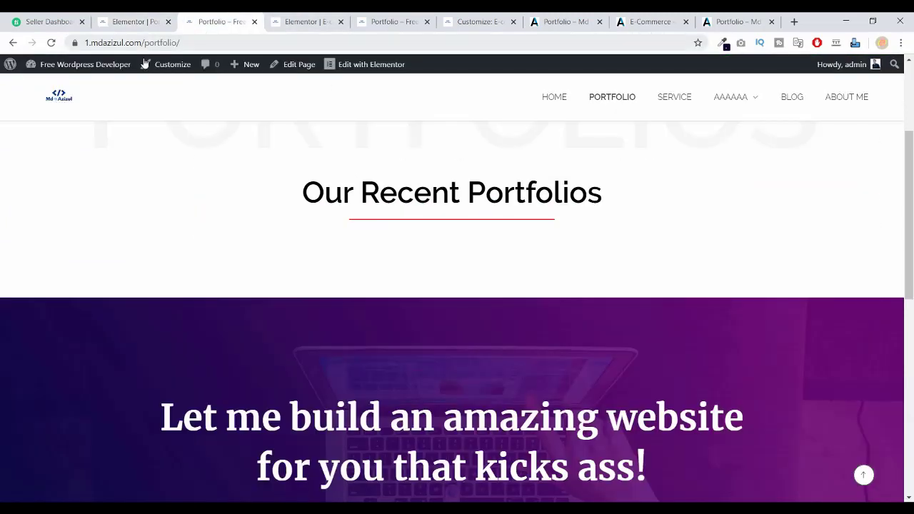
click(51, 44)
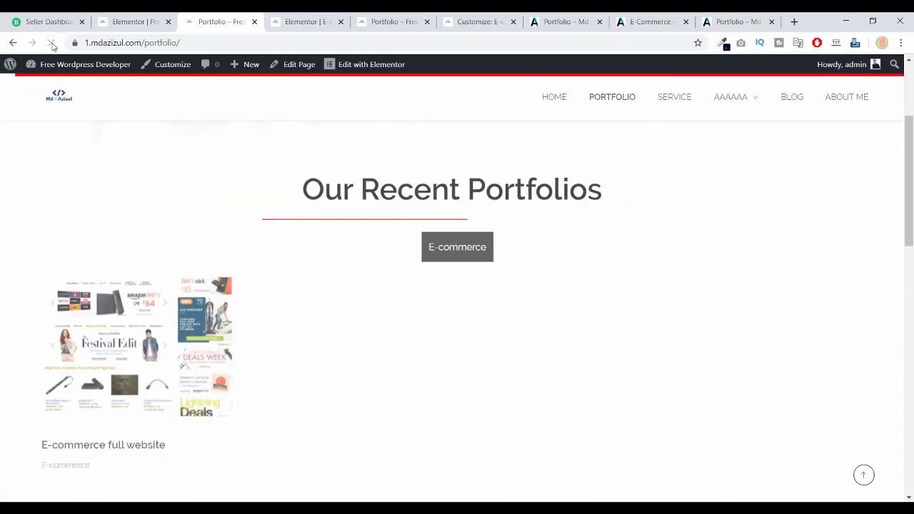
scroll(198, 240, down, 2)
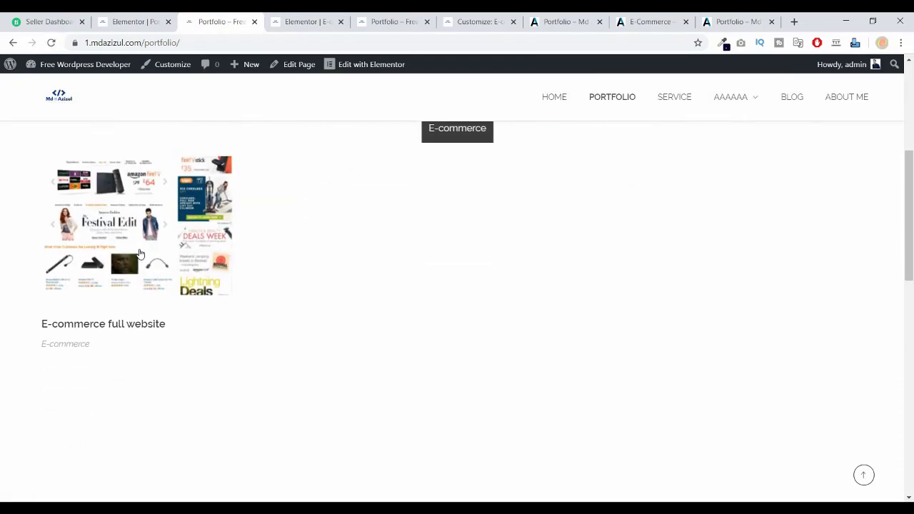
scroll(207, 249, up, 2)
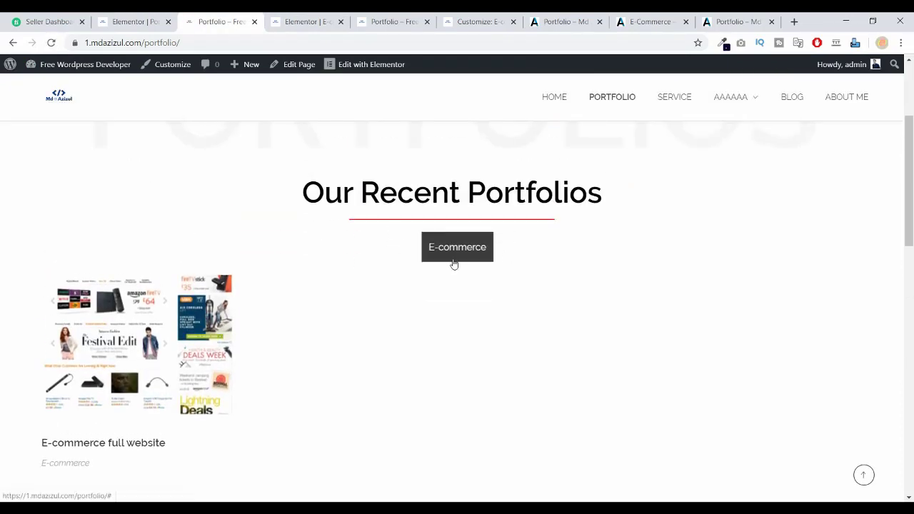
From the WordPress dashboard's portfolio list, create a new portfolio item titled "New Website".
click(380, 25)
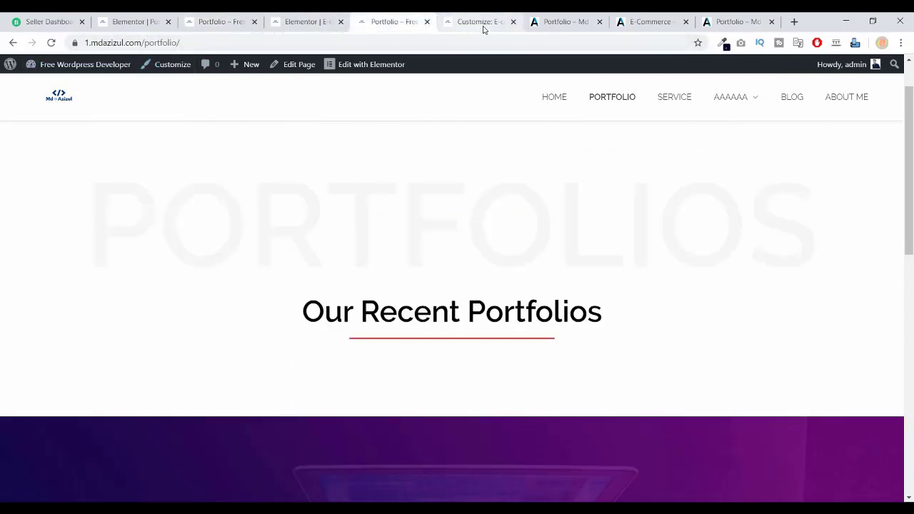
mouse_move(71, 64)
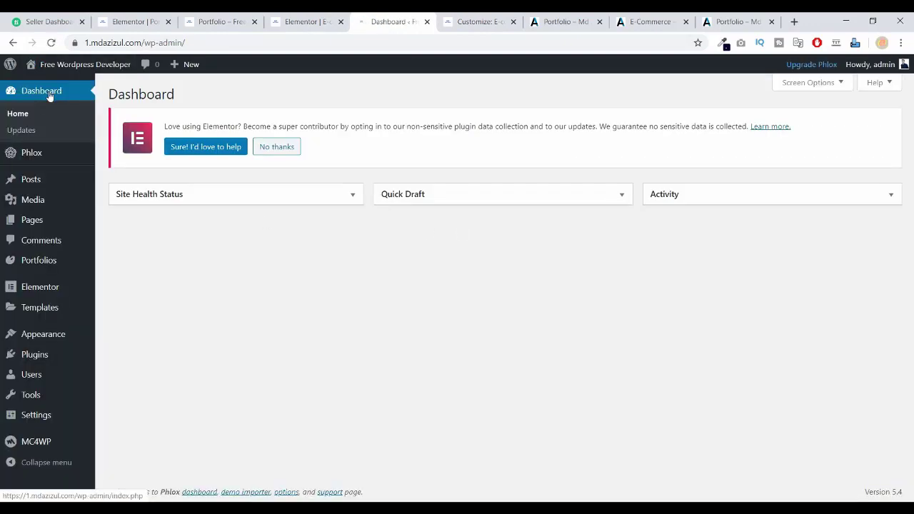
mouse_move(67, 260)
click(112, 262)
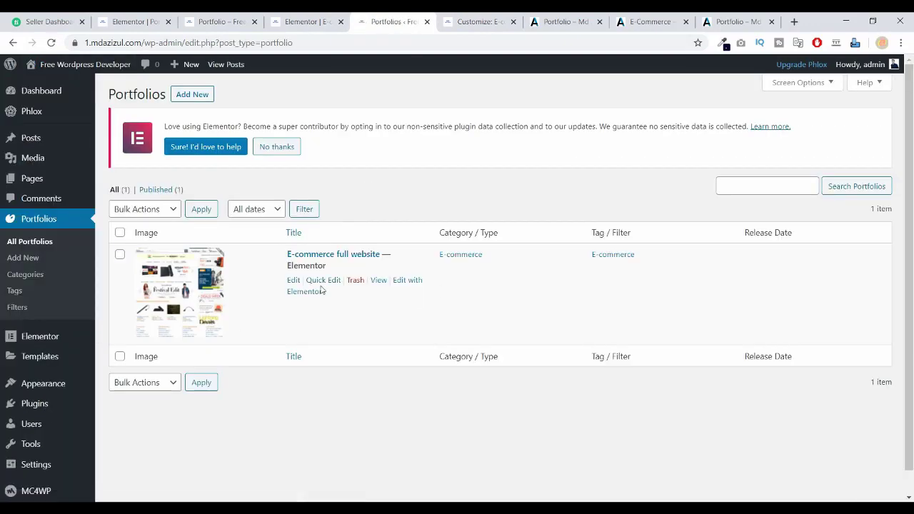
click(192, 95)
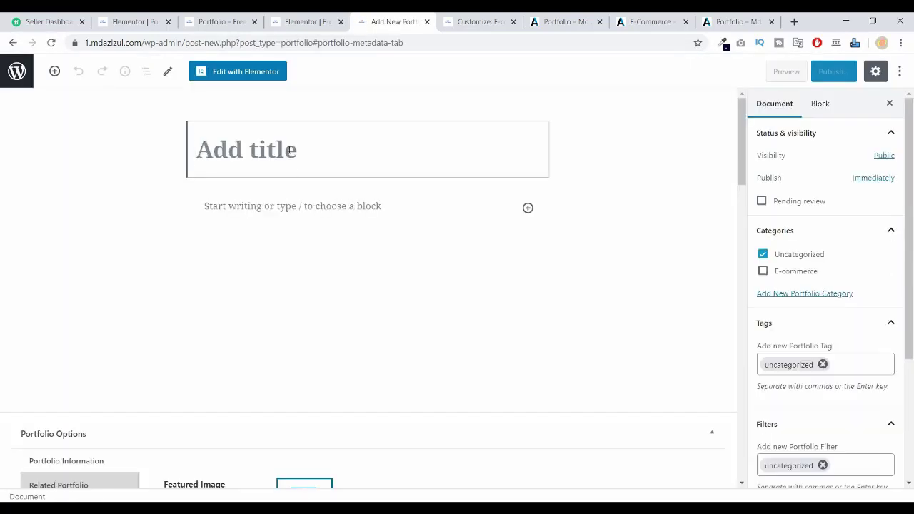
text(New Website)
Create a portfolio category named "Portfolio" and assign it to the item in place of Uncategorized.
click(805, 293)
text(Por)
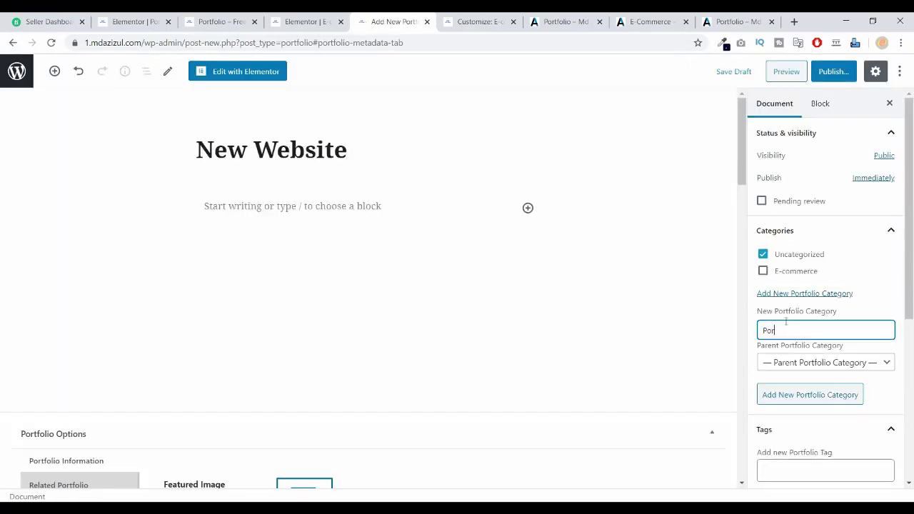
text(tfolio)
click(795, 394)
Add the tag "Portfolio" to the New Website item.
scroll(801, 368, down, 2)
click(801, 368)
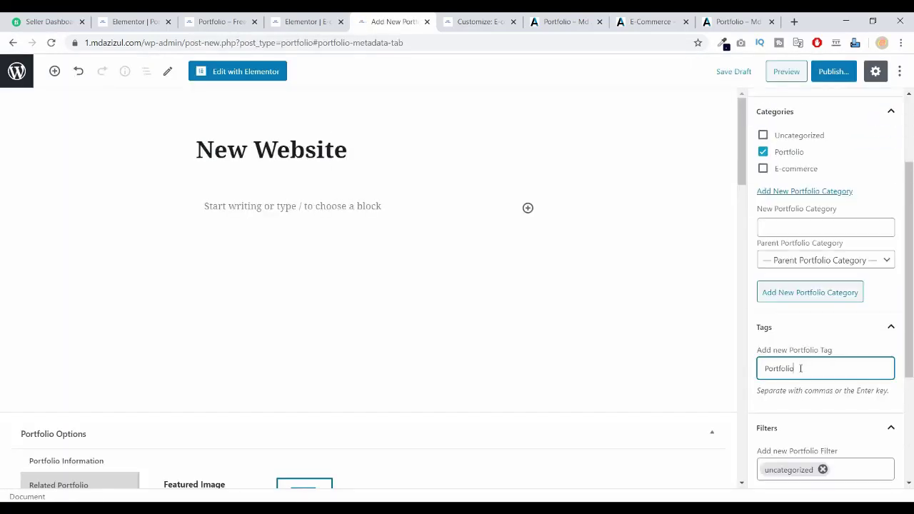
text(Portfolio)
key(Return)
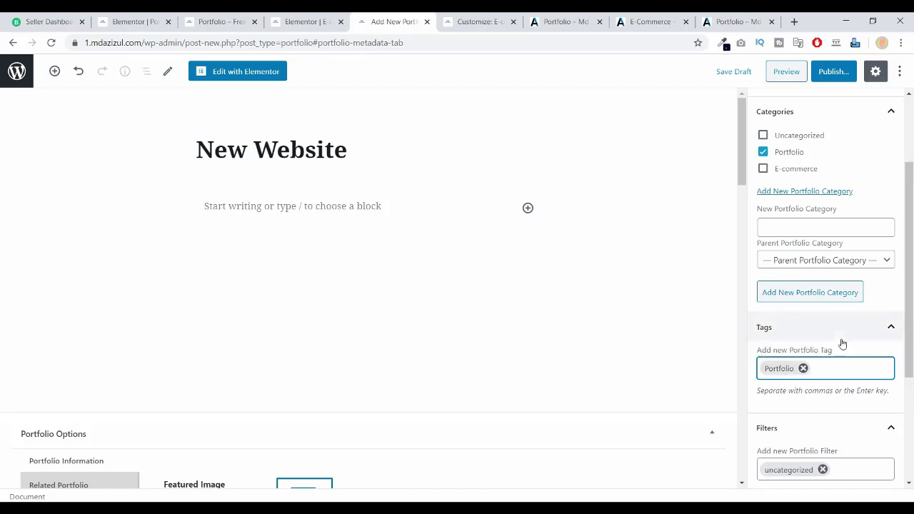
Replace the uncategorized filter of the New Website item with a new filter named "portfolio".
scroll(841, 343, down, 2)
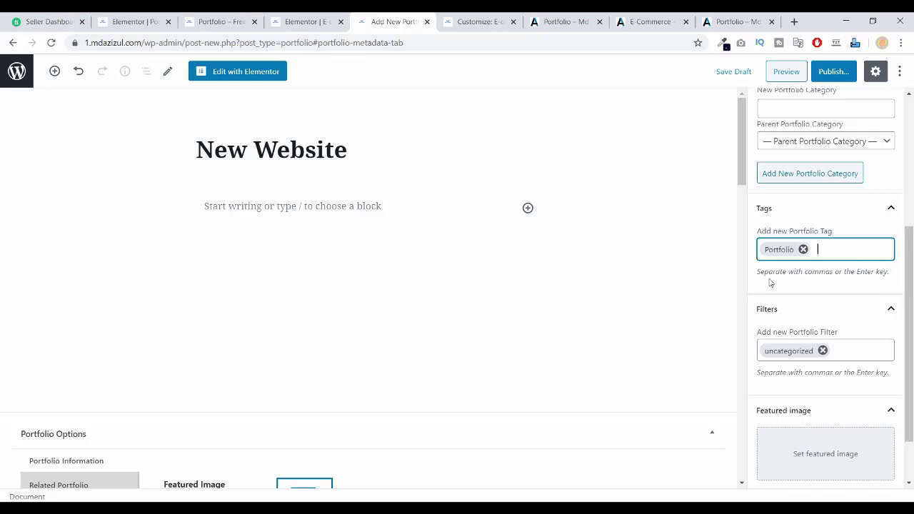
click(823, 351)
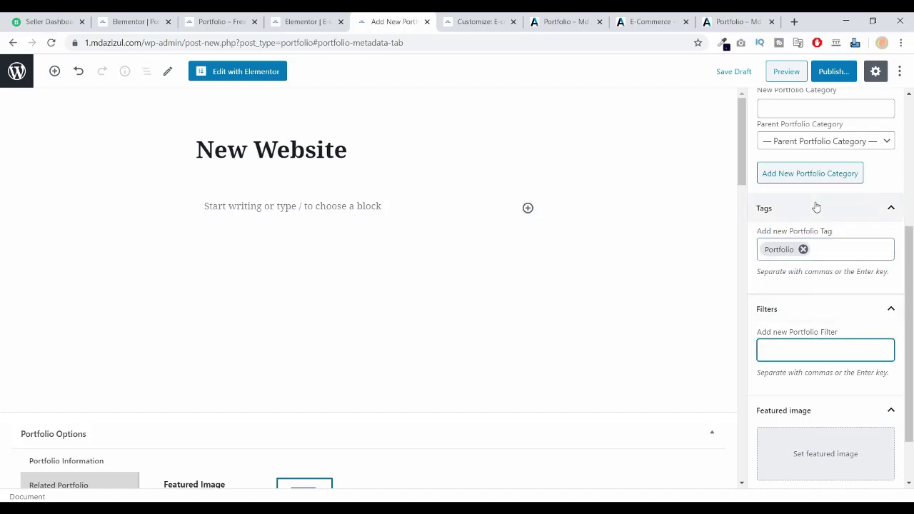
click(782, 250)
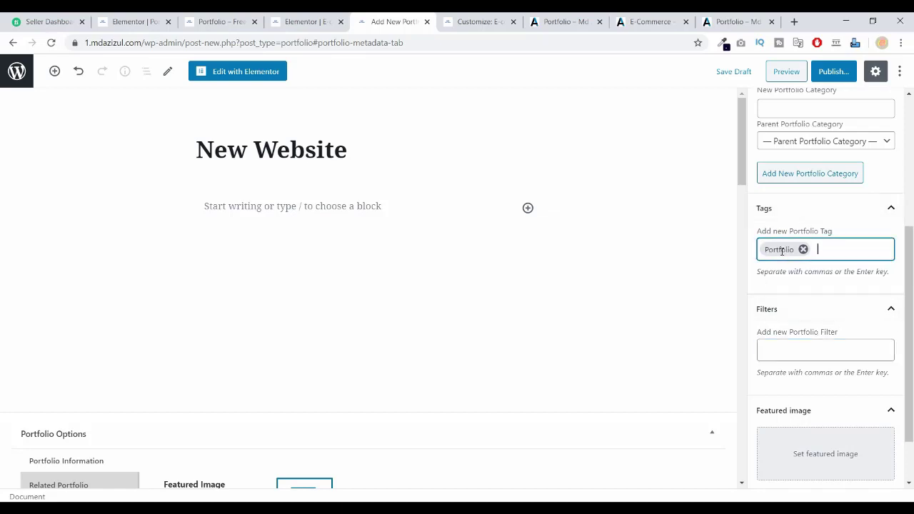
click(804, 350)
text(port)
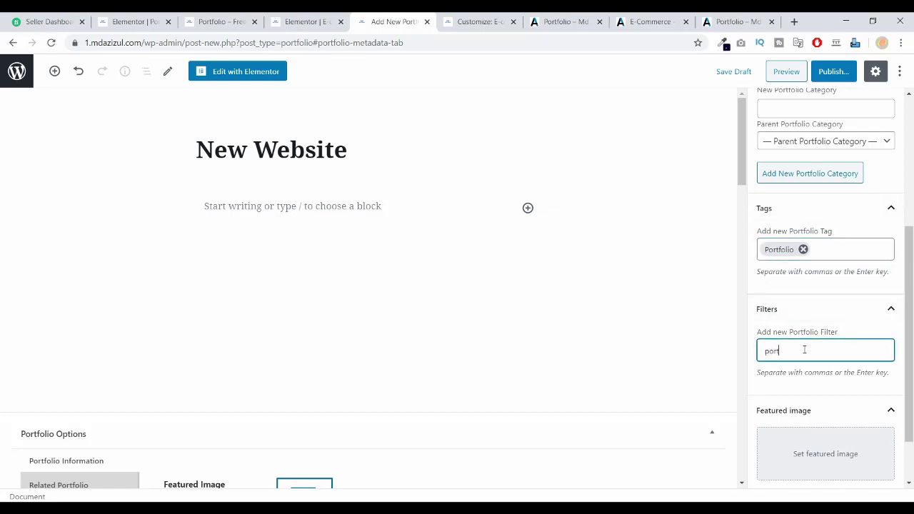
text(folio)
key(Return)
scroll(871, 292, up, 1)
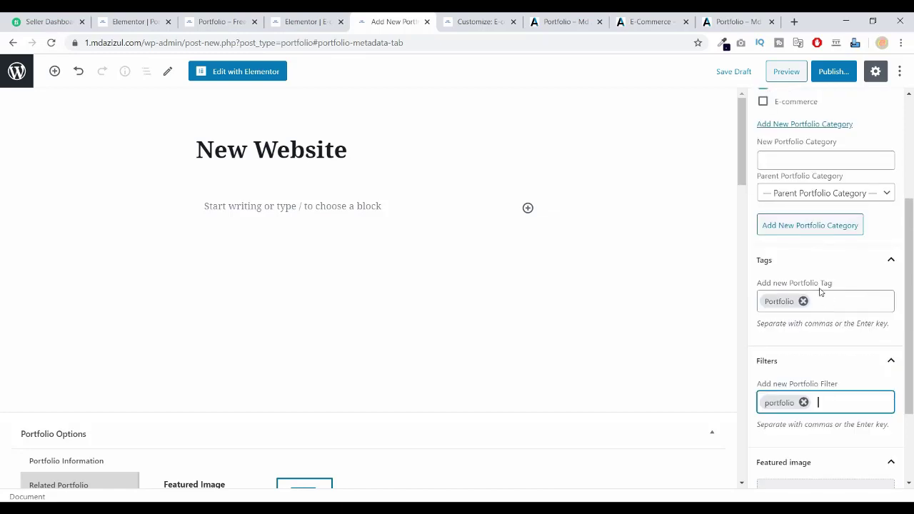
scroll(833, 369, down, 2)
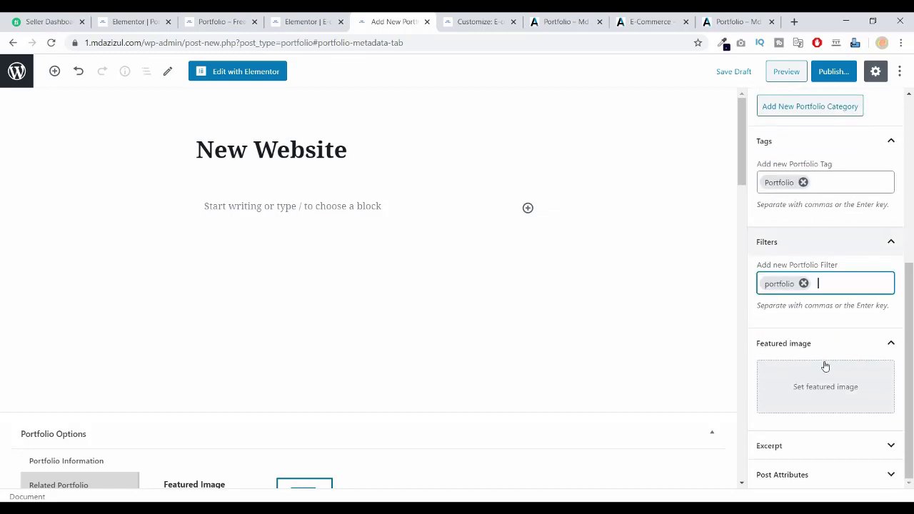
Search Google for "portfolio free website" in a new browser tab.
click(795, 22)
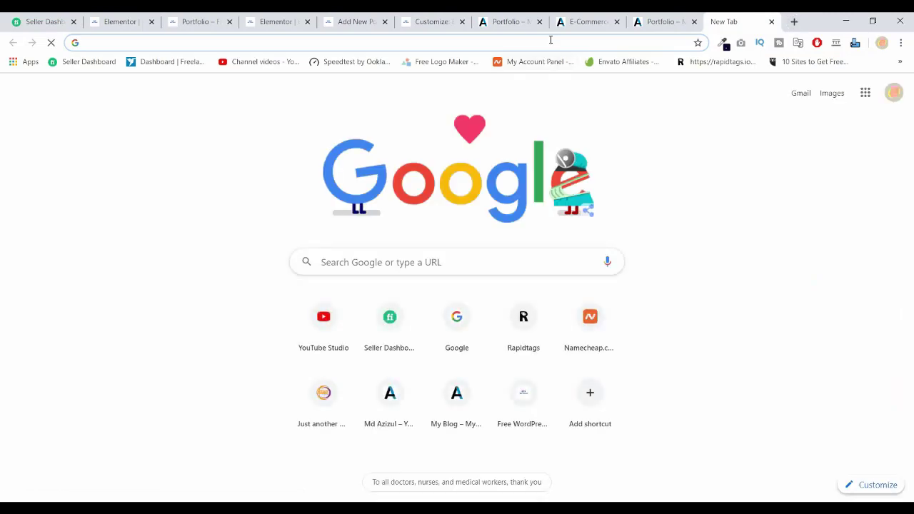
text(tag)
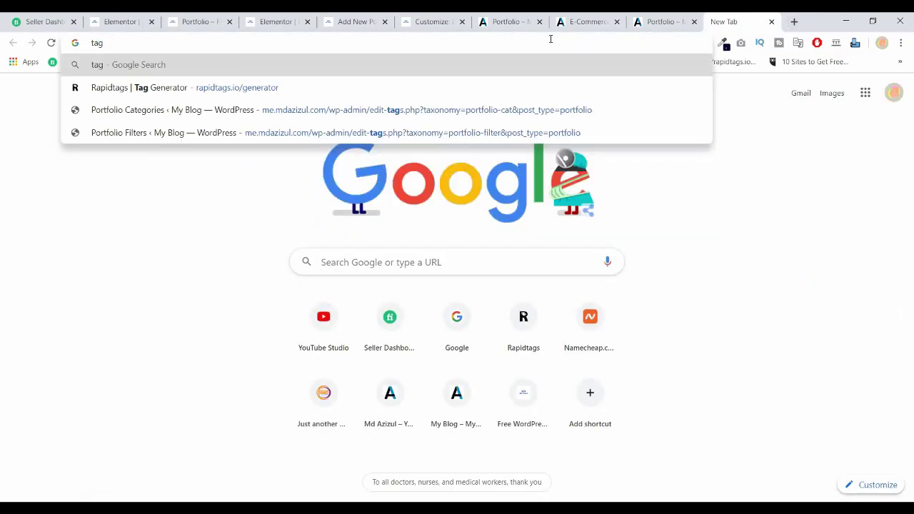
key(BackSpace)
key(BackSpace)
key(BackSpace)
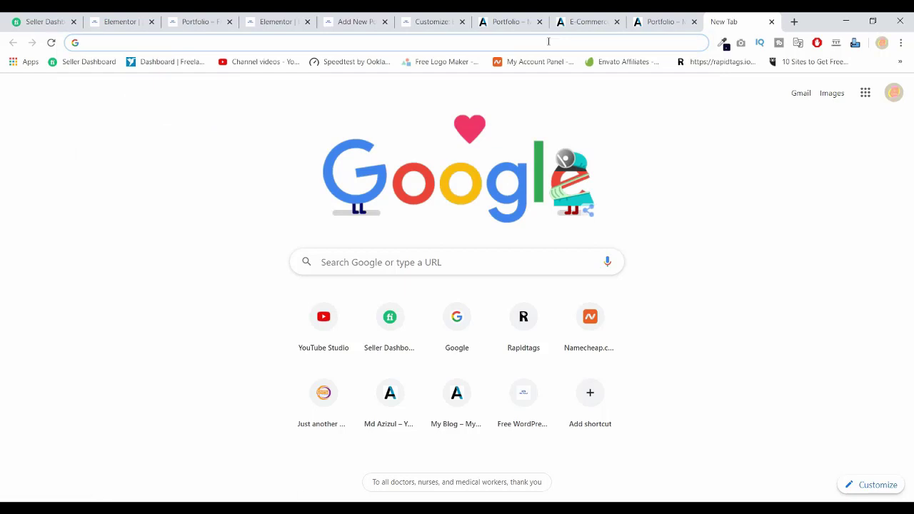
text(port)
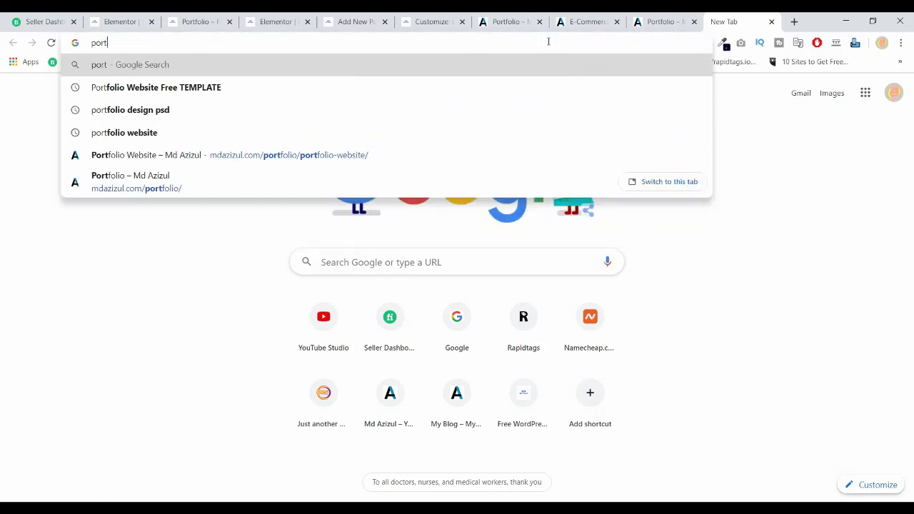
text(folio free)
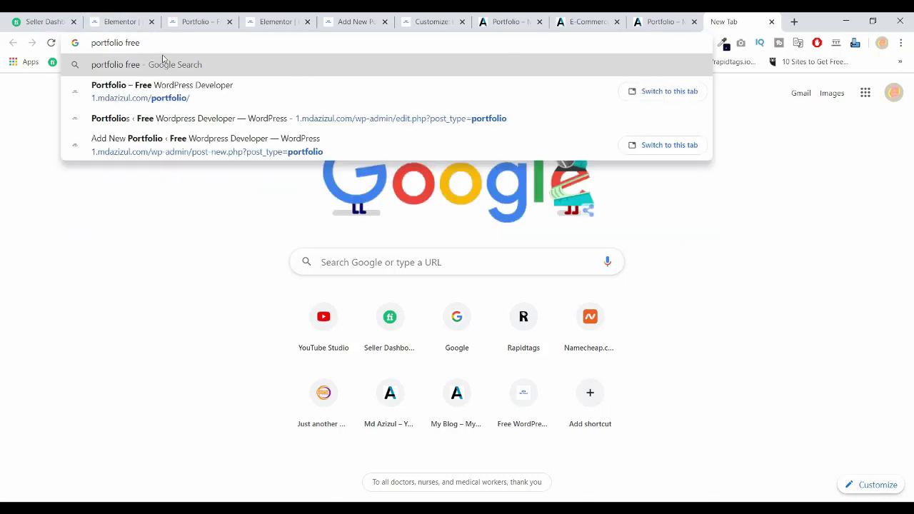
text( websi)
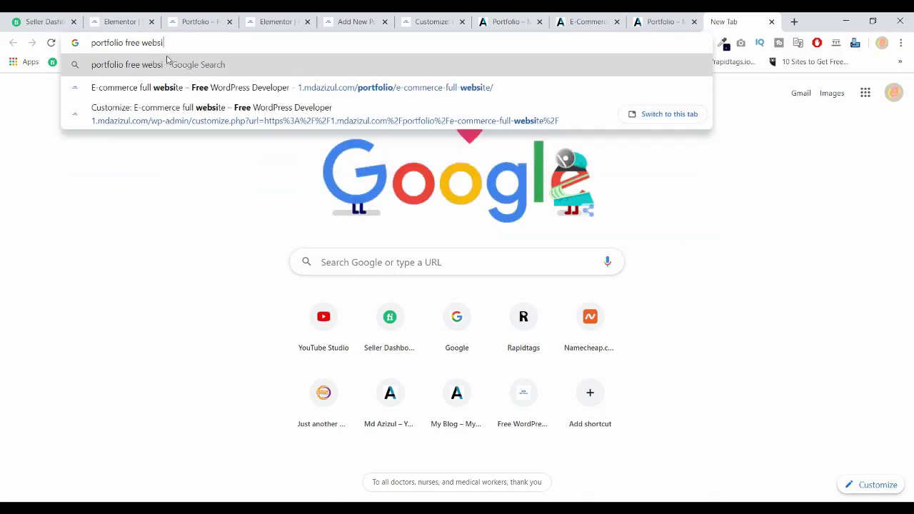
text(te)
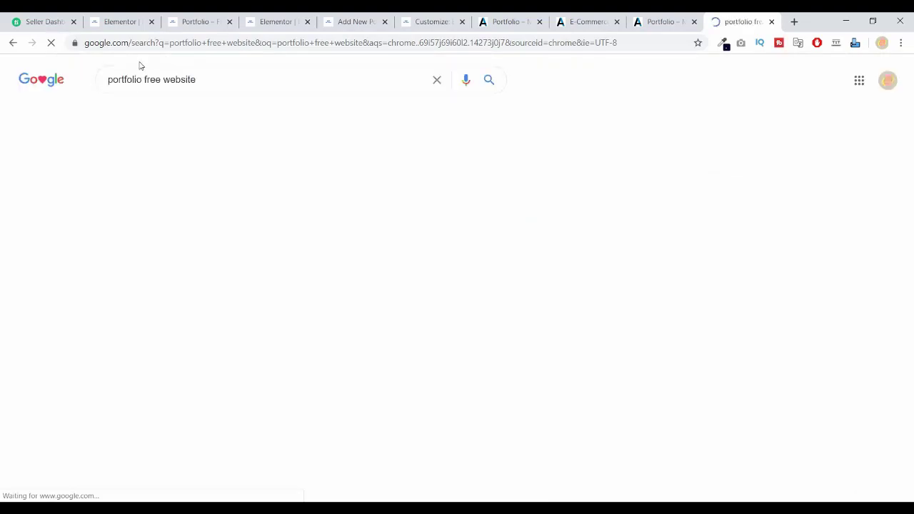
Copy the search phrase and all the related searches listed at the end of the Google results.
scroll(122, 181, down, 15)
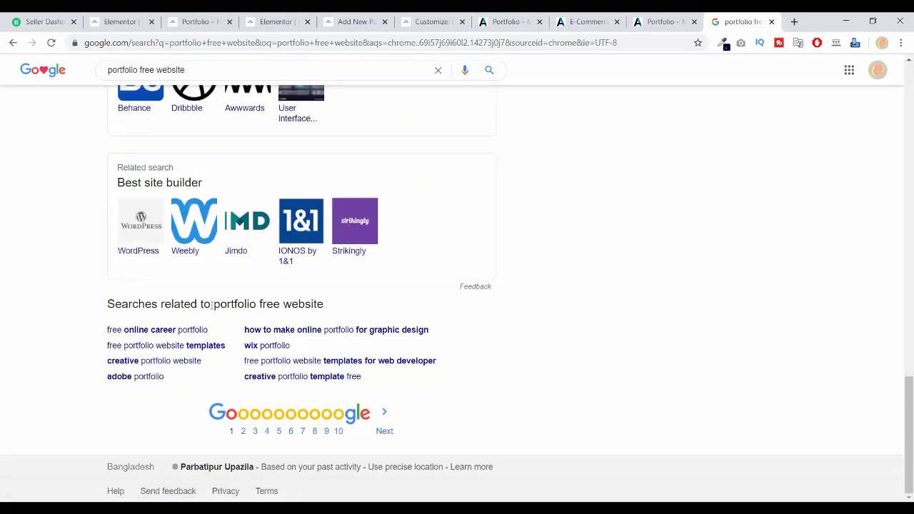
drag(212, 304, 372, 379)
key(ctrl+c)
right_click(293, 296)
click(306, 303)
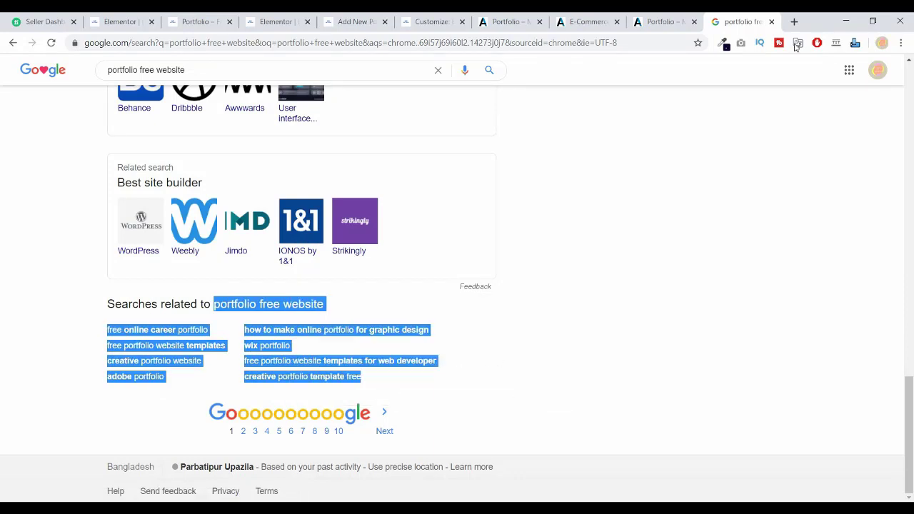
Create a new text document on the desktop, open it in Notepad and paste the copied search phrases.
click(853, 29)
right_click(683, 100)
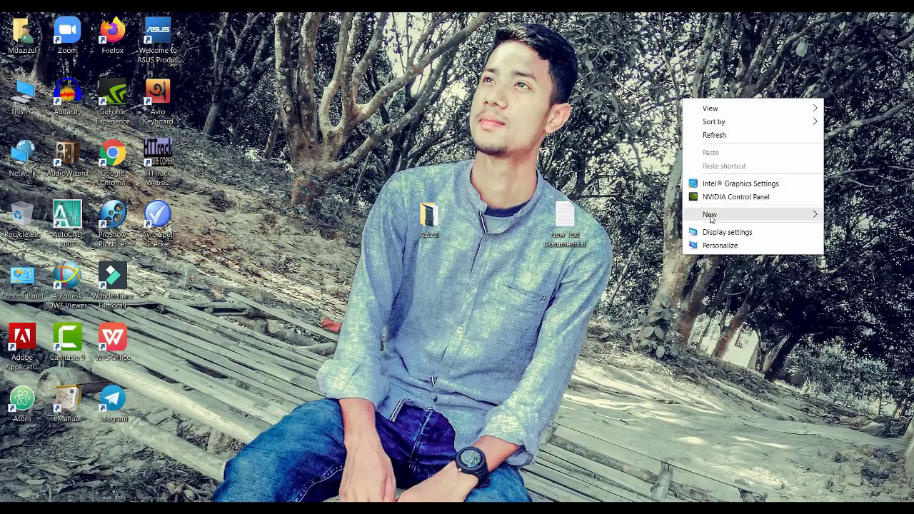
mouse_move(715, 214)
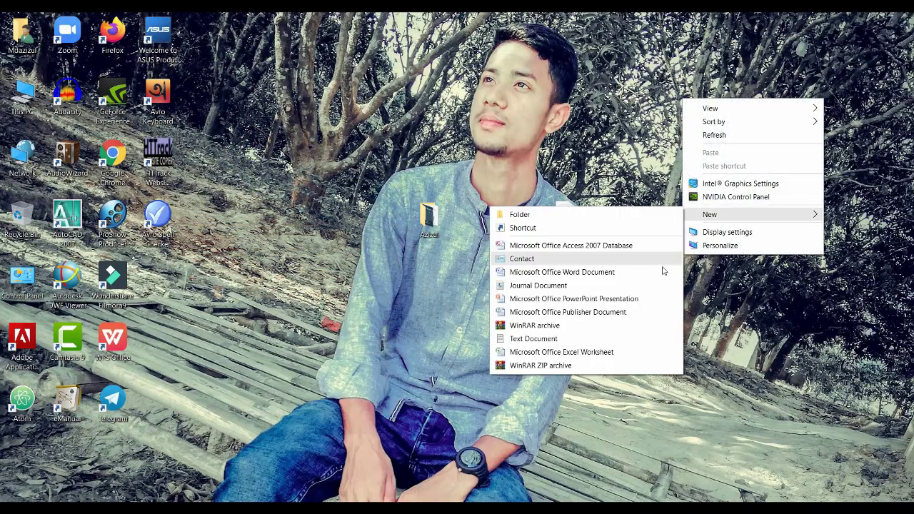
click(578, 337)
click(708, 103)
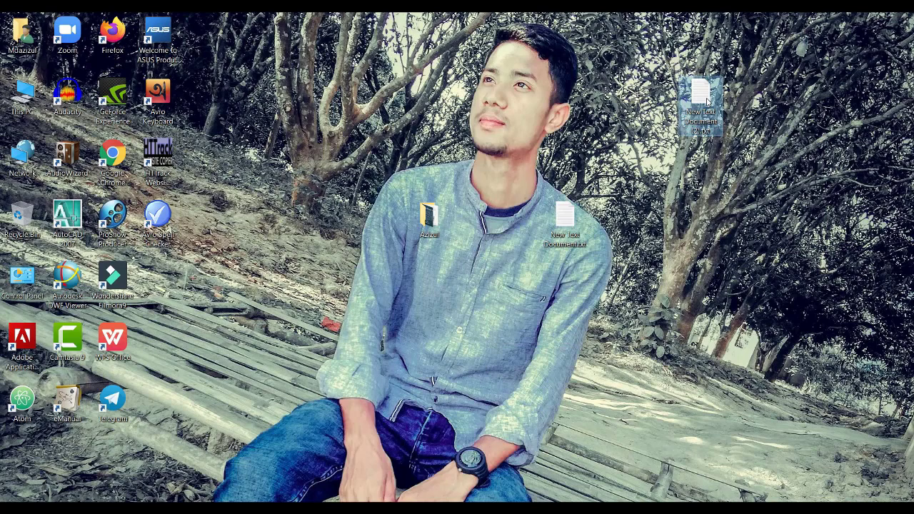
double_click(708, 103)
right_click(591, 131)
click(613, 177)
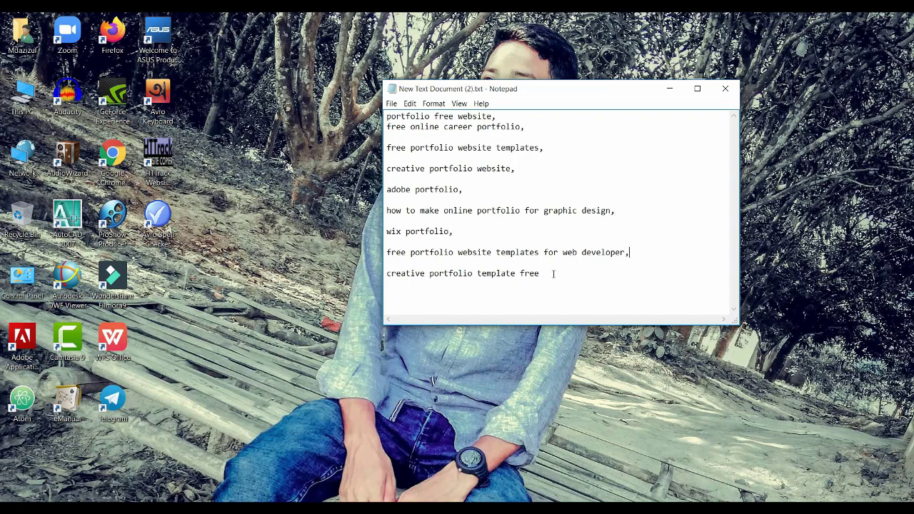
End each pasted phrase with a comma and remove the blank lines between the phrases.
key(BackSpace)
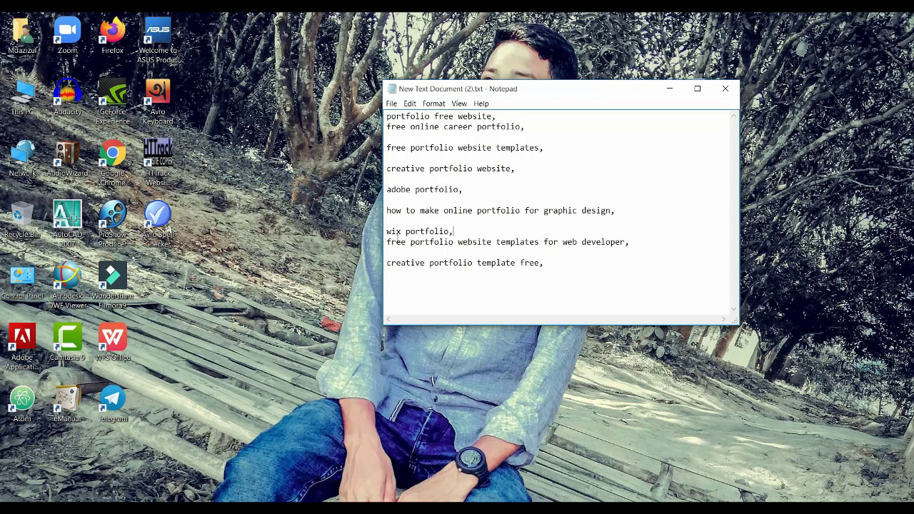
key(BackSpace)
key(Home)
key(BackSpace)
click(406, 190)
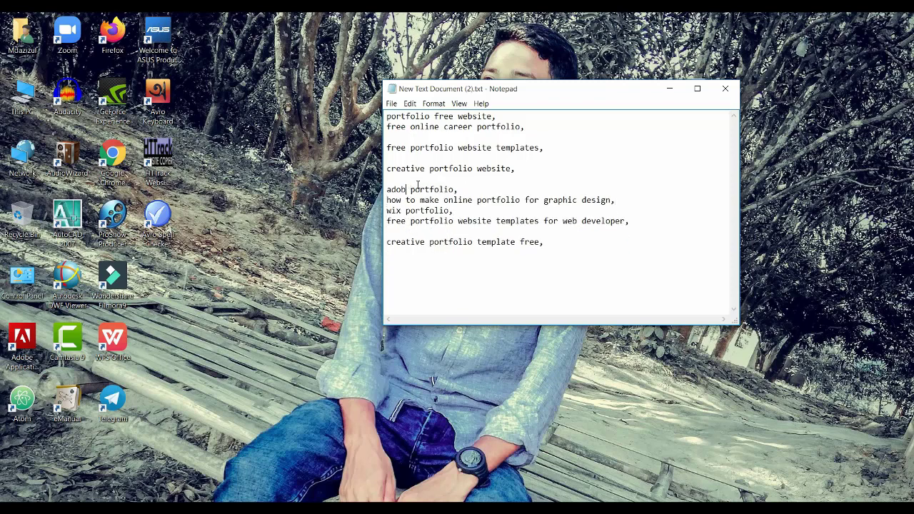
text(e)
key(BackSpace)
key(BackSpace)
key(Up)
key(BackSpace)
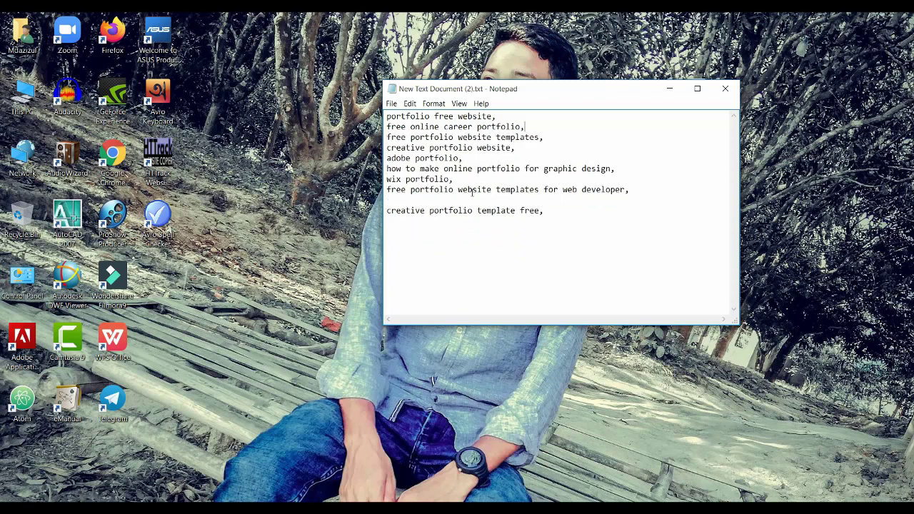
key(BackSpace)
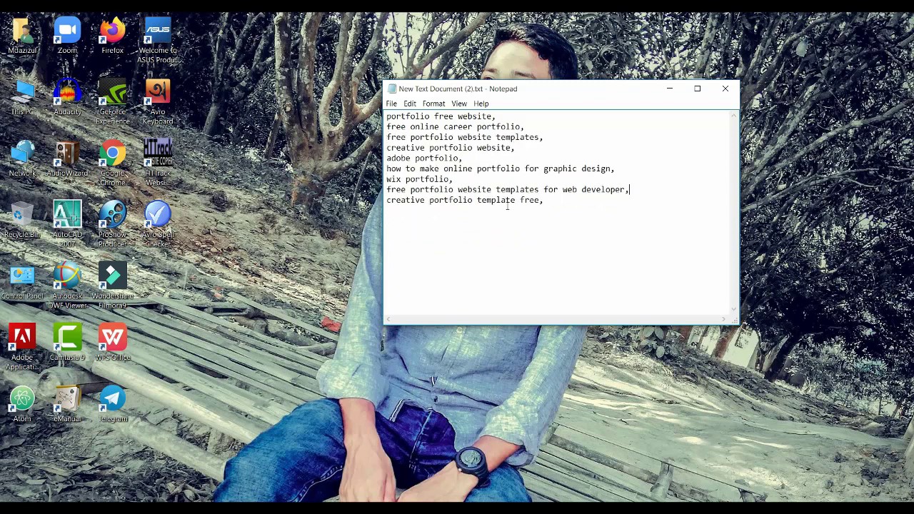
Copy the whole comma-separated list from Notepad and paste it into the New Website item's portfolio tags in Chrome.
key(ctrl+a)
right_click(500, 158)
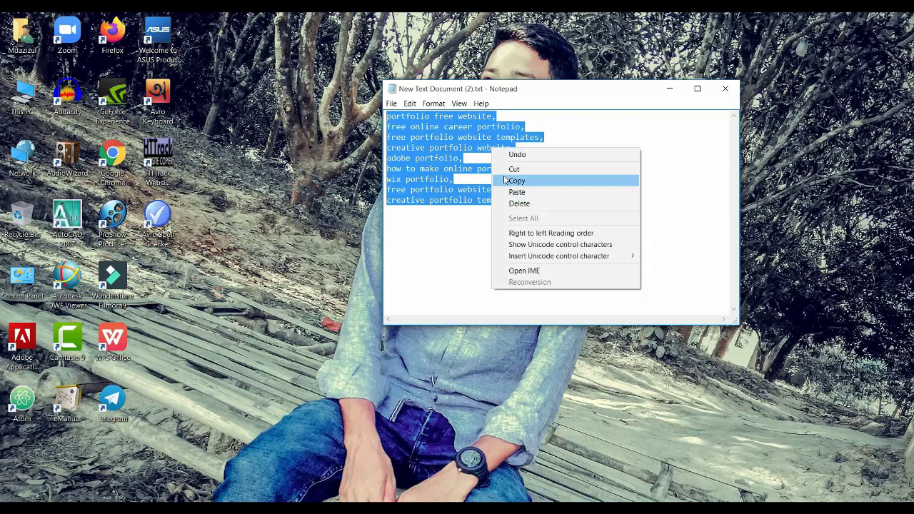
click(502, 181)
key(alt+Tab)
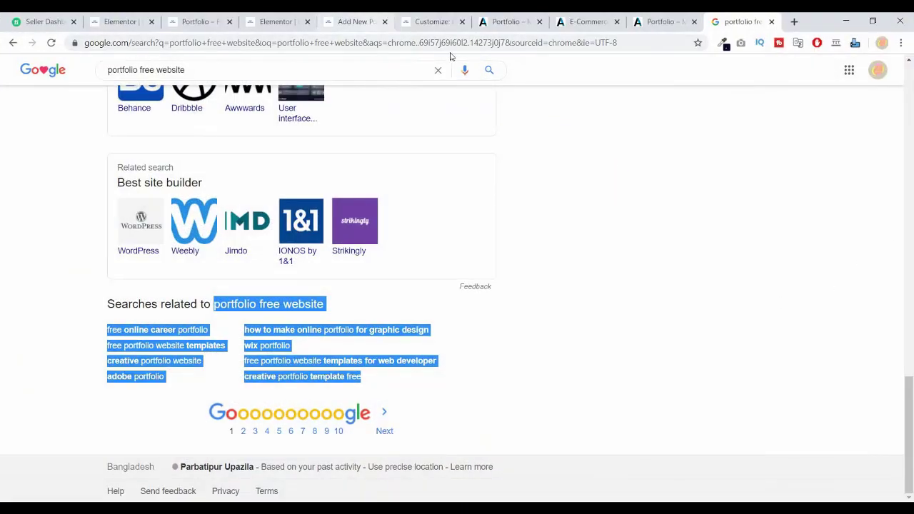
click(353, 25)
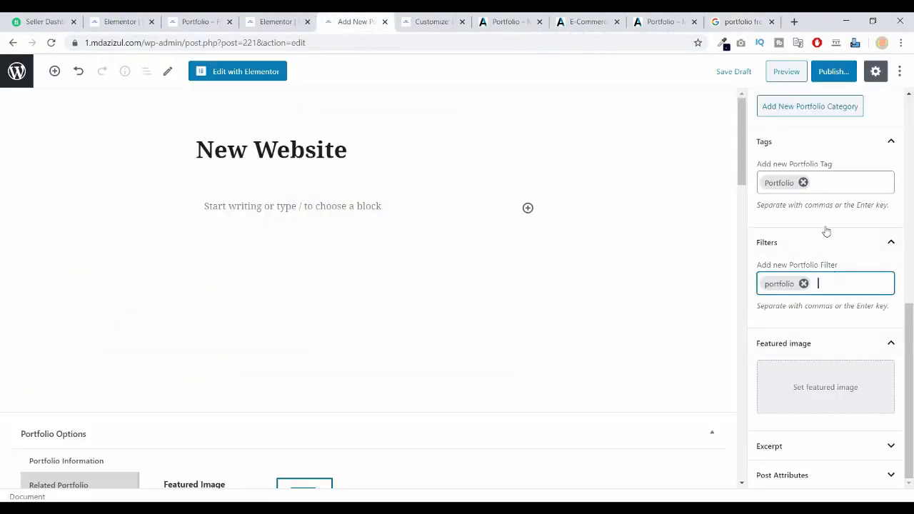
right_click(830, 184)
click(779, 255)
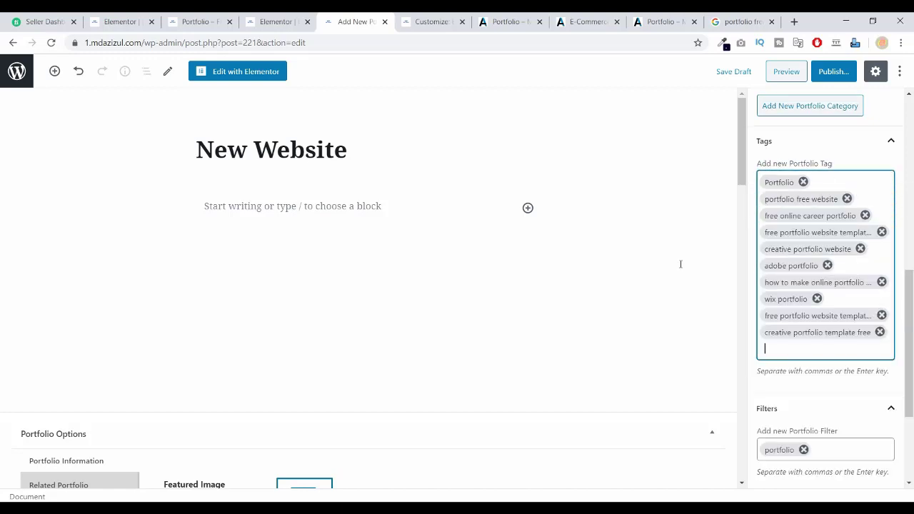
Set the media library portrait of the woman in a brown hat as featured image and enable Hide featured image.
scroll(786, 300, down, 5)
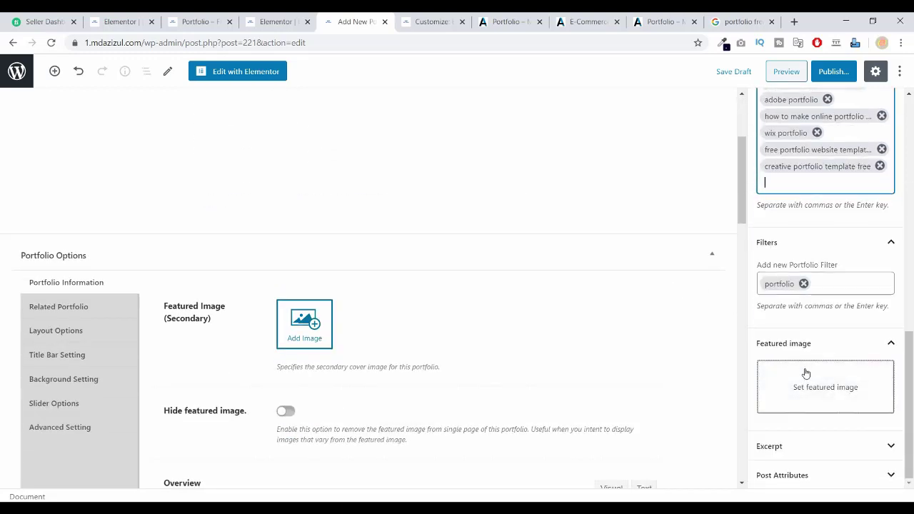
click(806, 386)
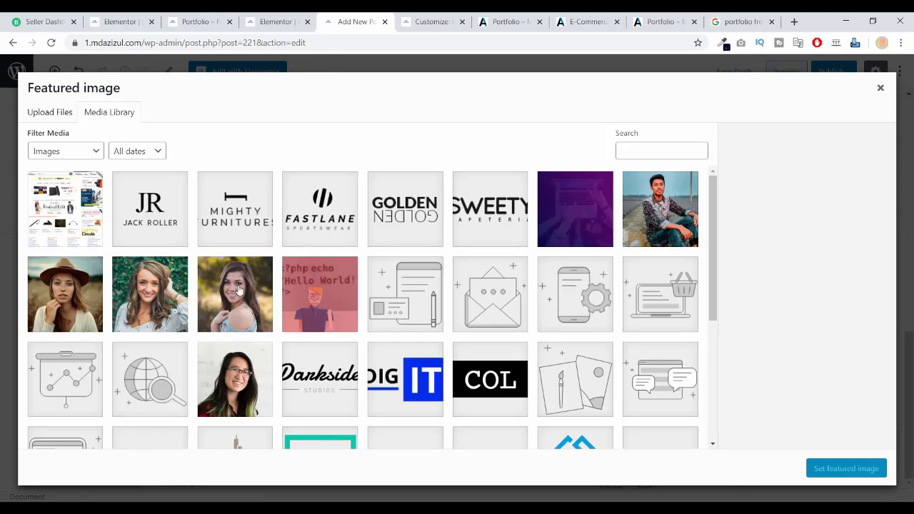
click(77, 297)
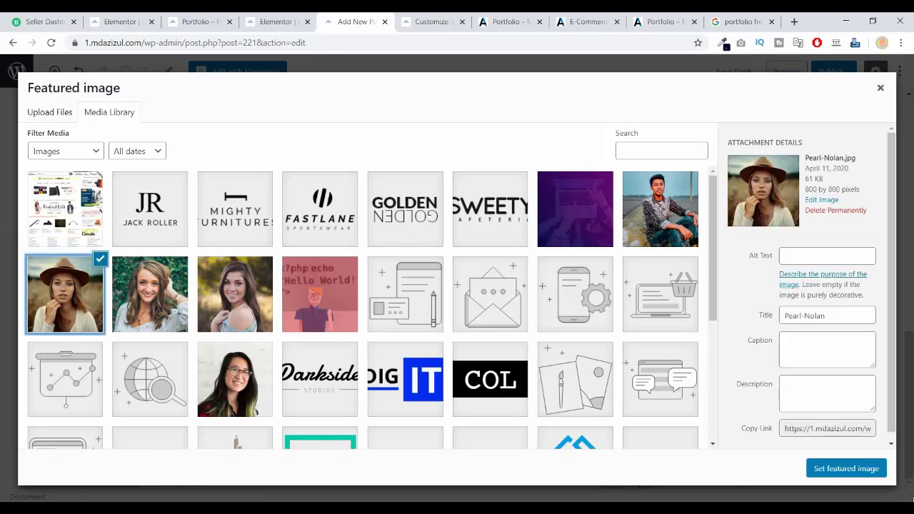
click(846, 469)
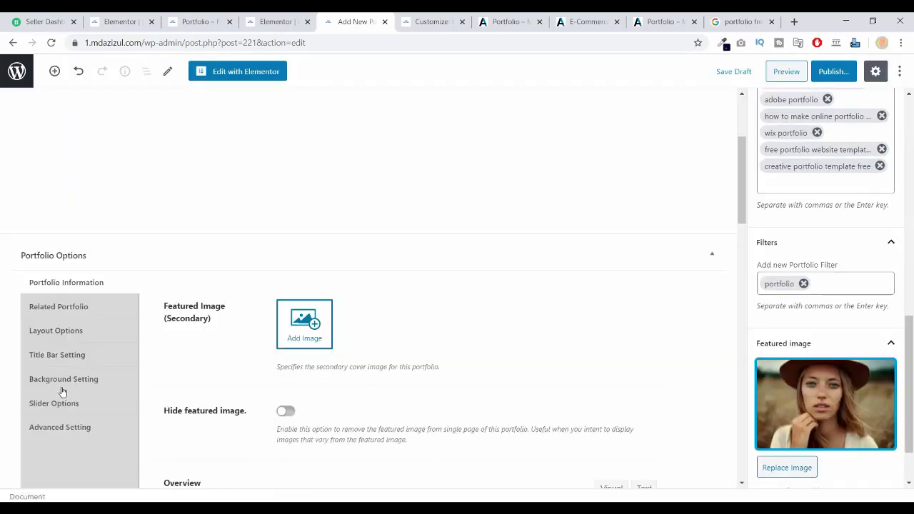
click(284, 411)
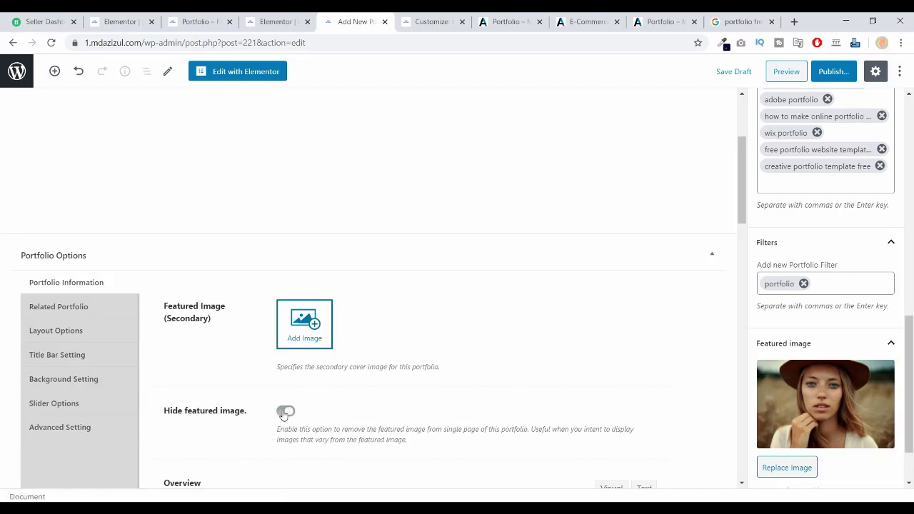
Publish the New Website portfolio item.
scroll(429, 365, up, 3)
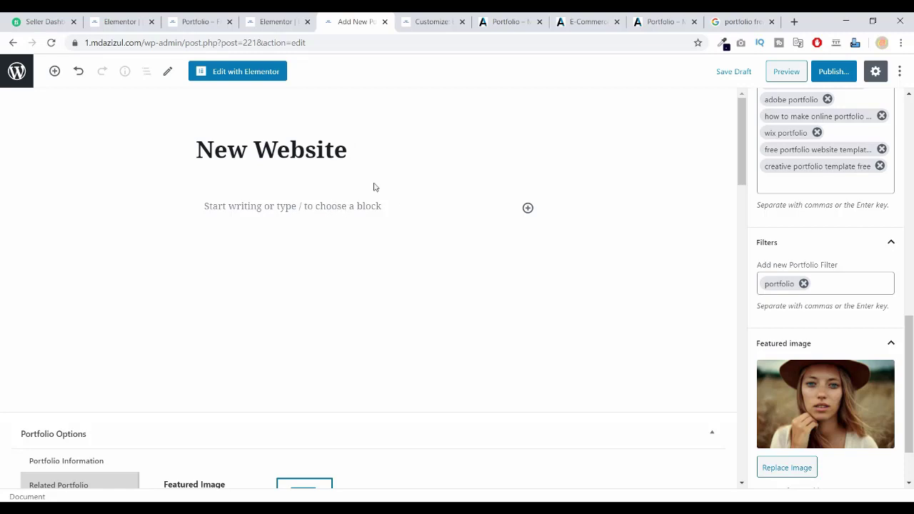
scroll(872, 245, up, 10)
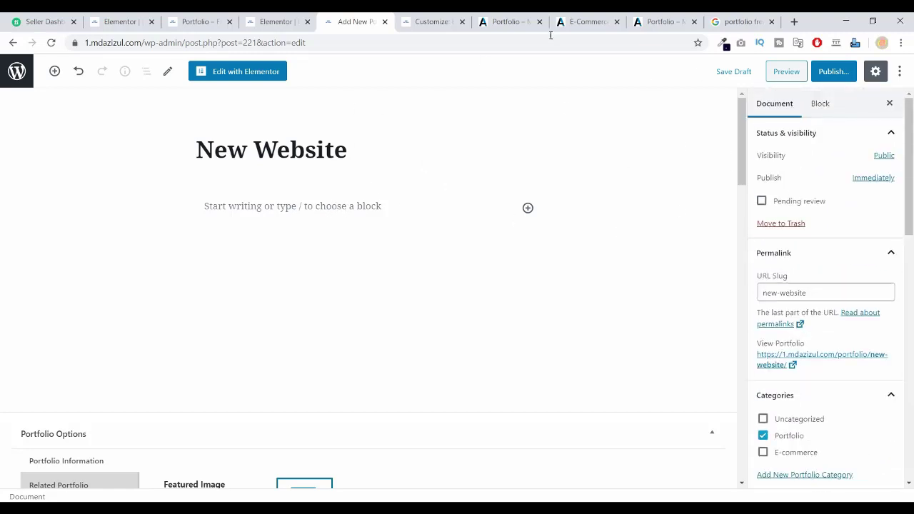
click(830, 74)
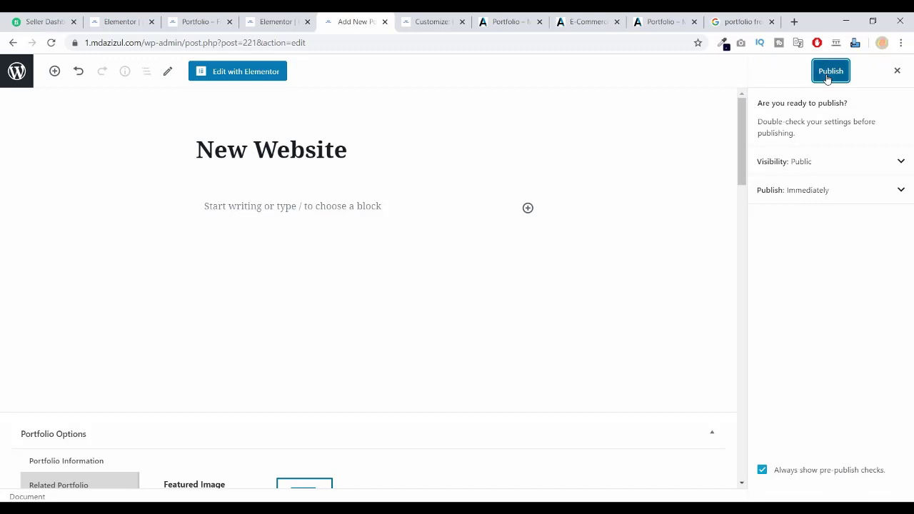
click(828, 75)
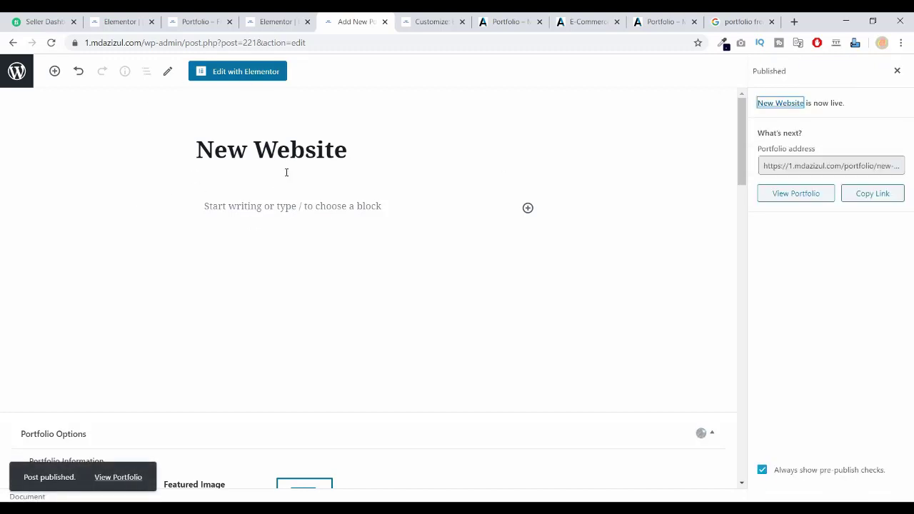
Open the New Website item in Elementor and add a Basic Gallery widget to its empty content area.
click(248, 72)
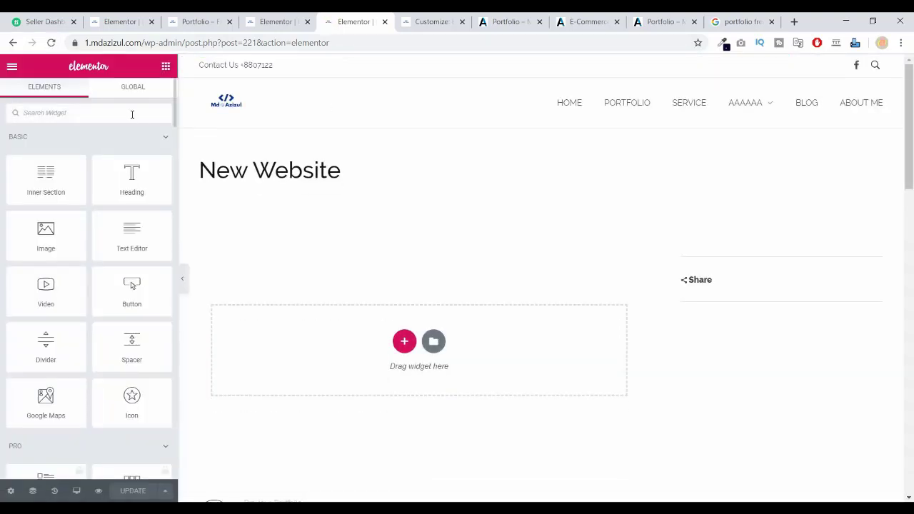
click(132, 115)
text(gall)
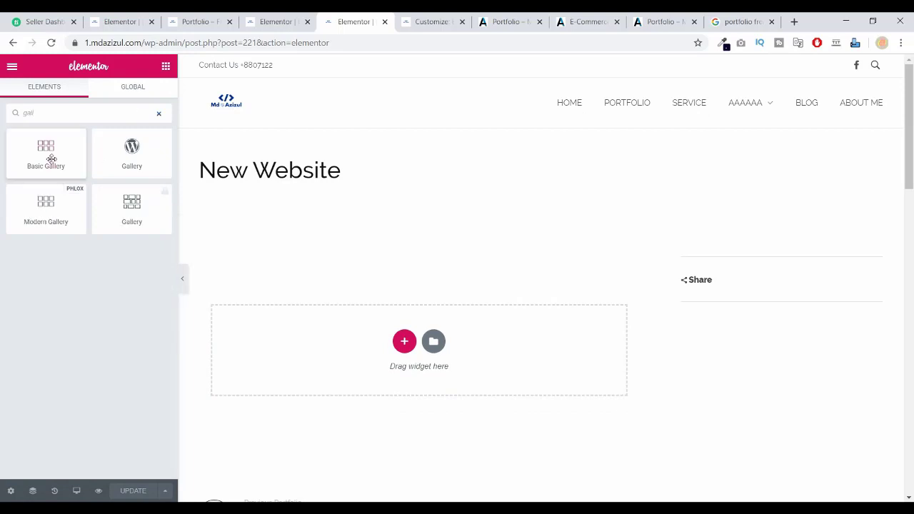
drag(51, 159, 424, 354)
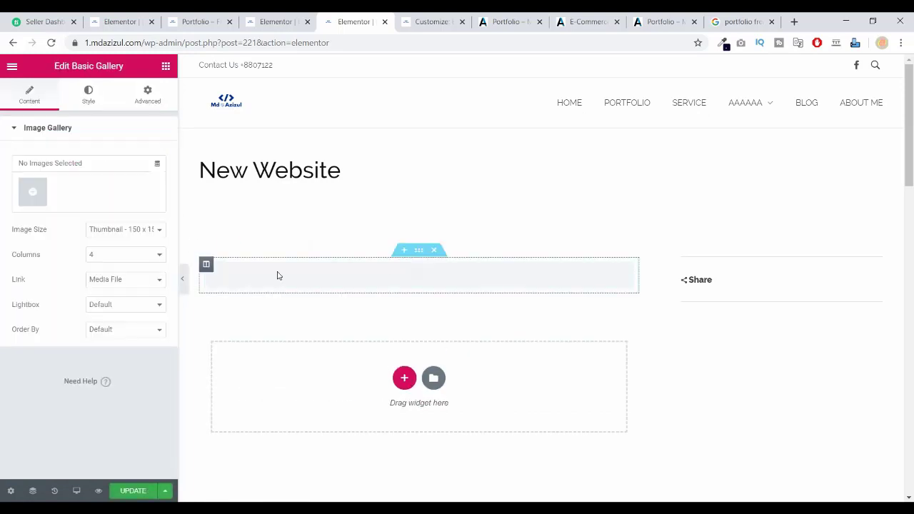
Create a gallery from the three women's portraits and the seated man's photo in the media library.
click(45, 193)
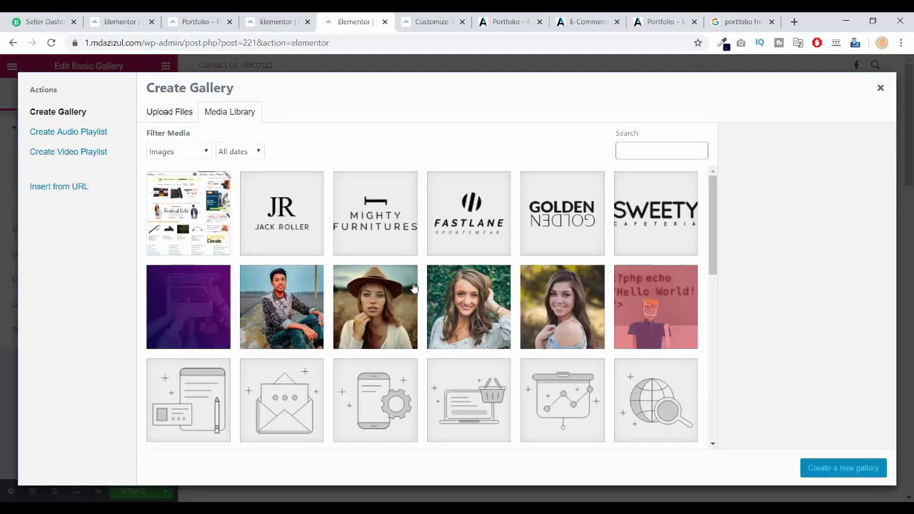
click(365, 328)
click(501, 325)
click(561, 322)
click(318, 312)
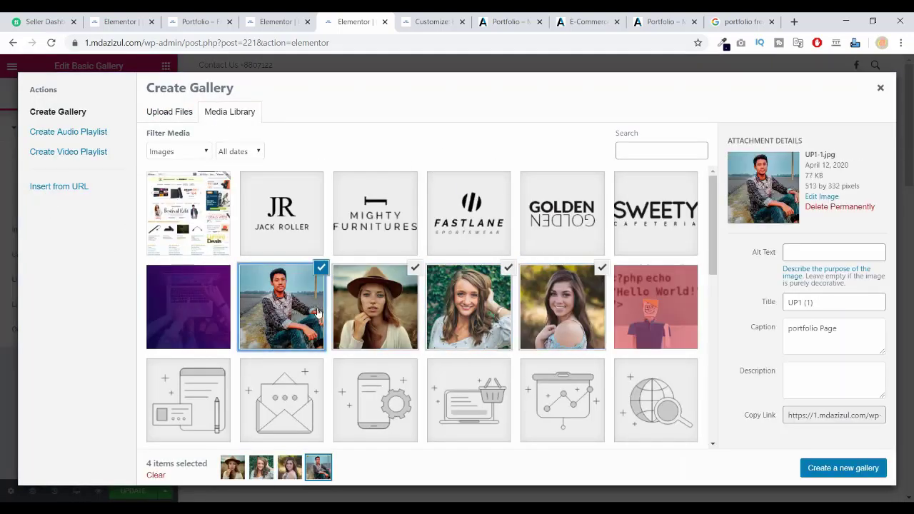
click(814, 470)
Caption the four images homepage, portfoliopage, about us page and servicepage in order, and insert the gallery.
click(204, 247)
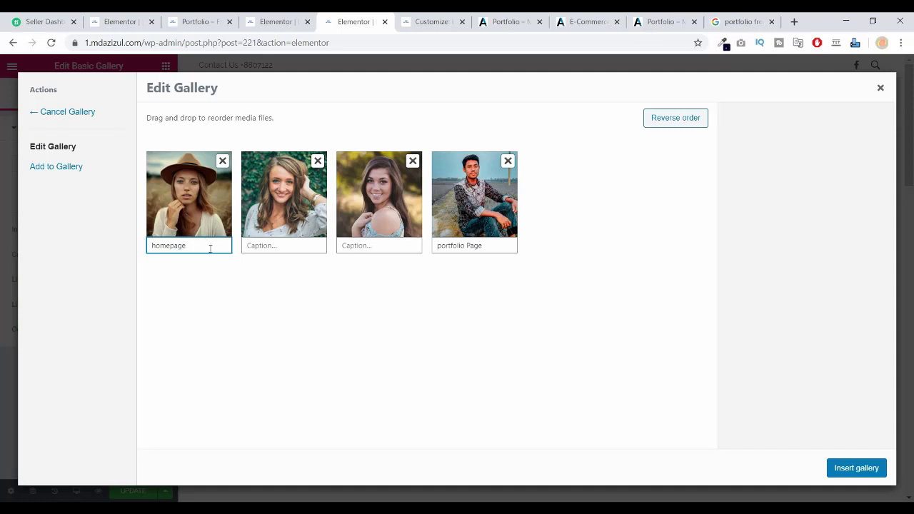
click(290, 245)
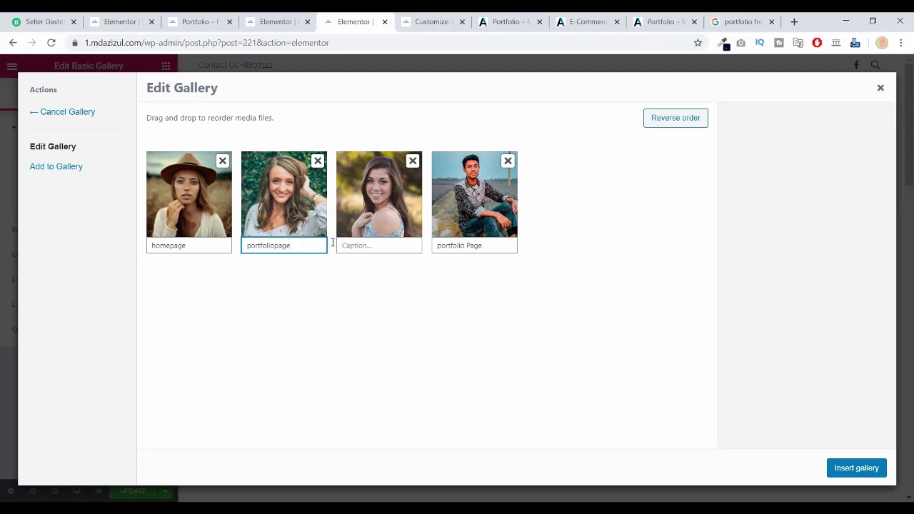
click(372, 244)
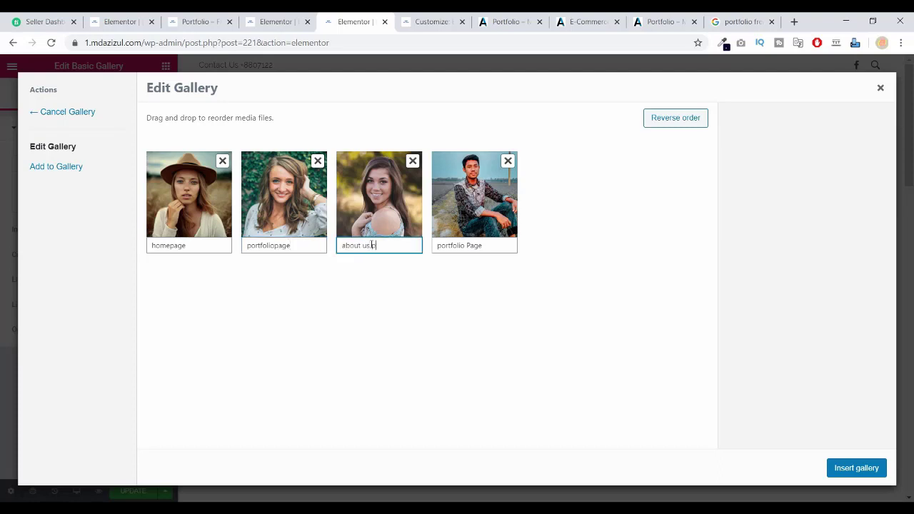
triple_click(471, 245)
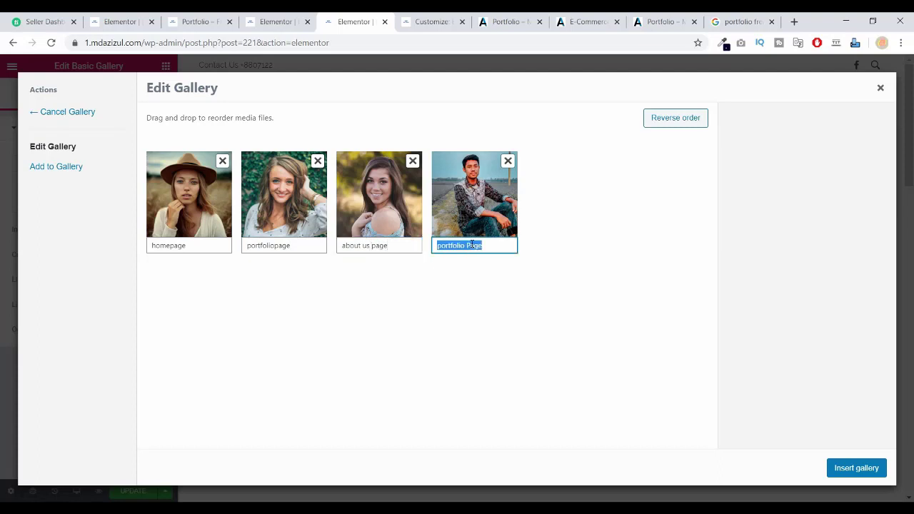
text(servicepage)
click(852, 471)
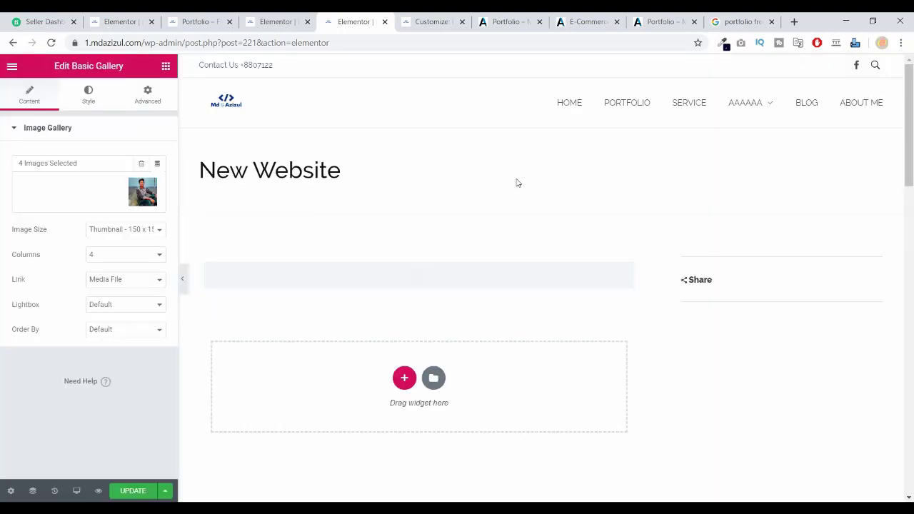
Set the gallery to 1 column and give its images an unlinked top border radius of 50 px.
click(139, 254)
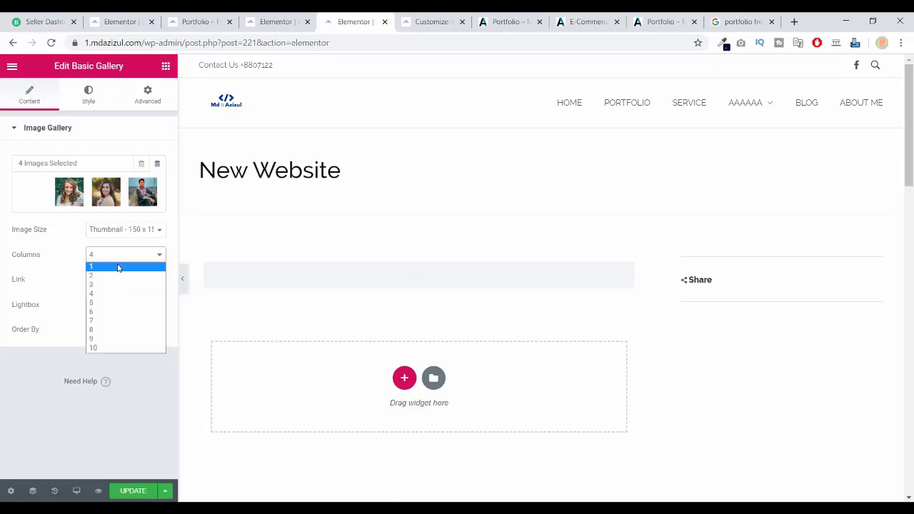
click(92, 267)
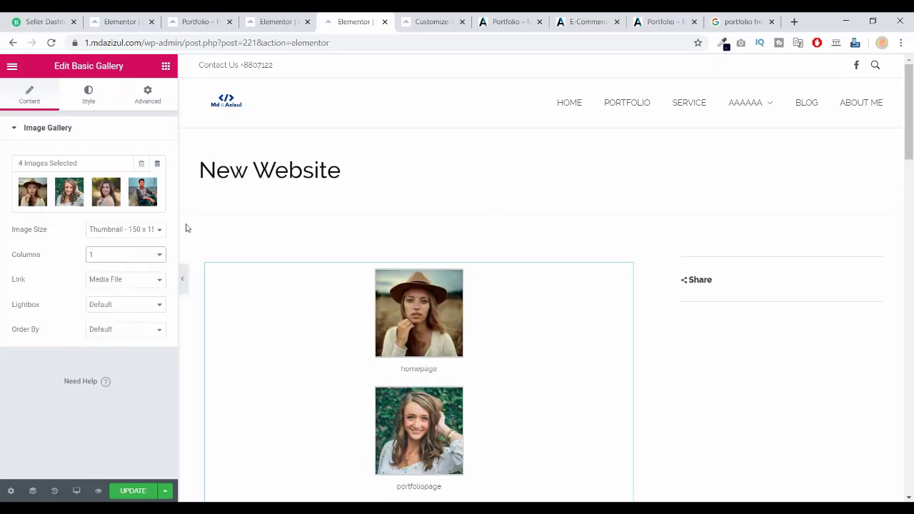
click(101, 97)
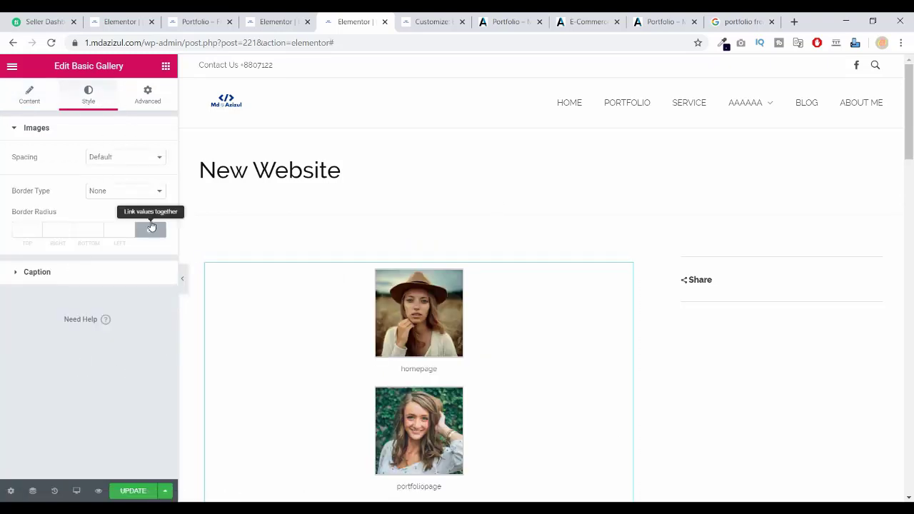
double_click(22, 230)
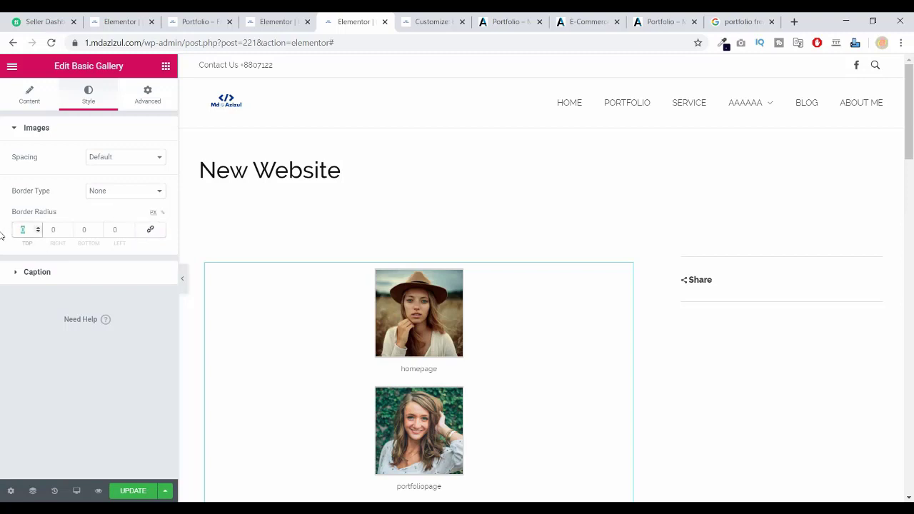
text(50)
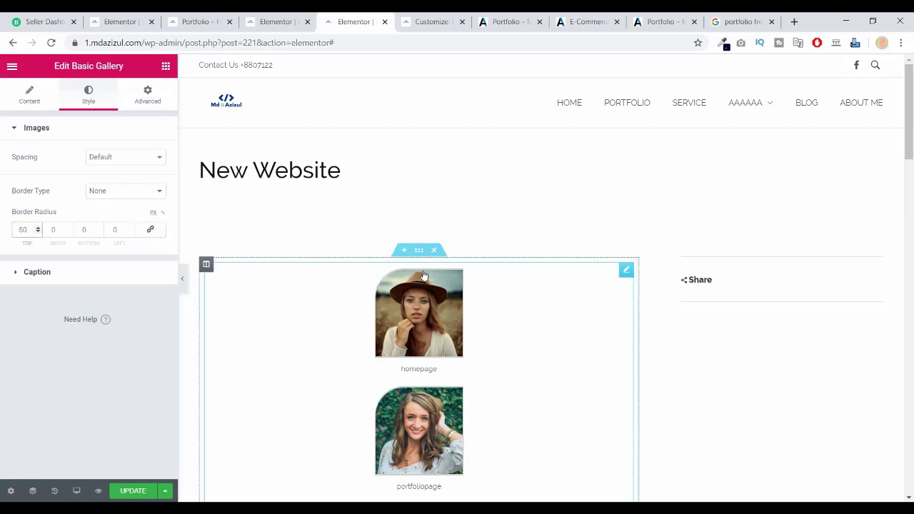
scroll(598, 290, down, 3)
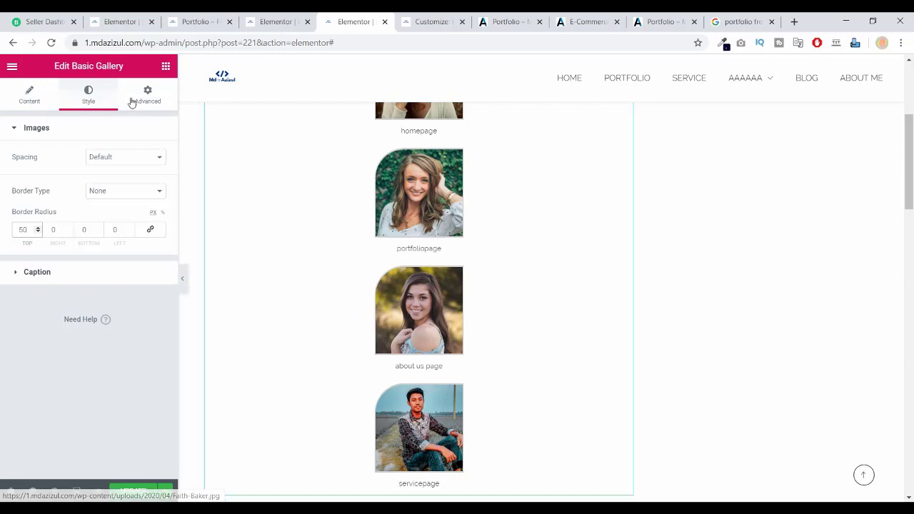
Style the gallery captions with black text at 20 px and update the page.
click(83, 278)
click(141, 236)
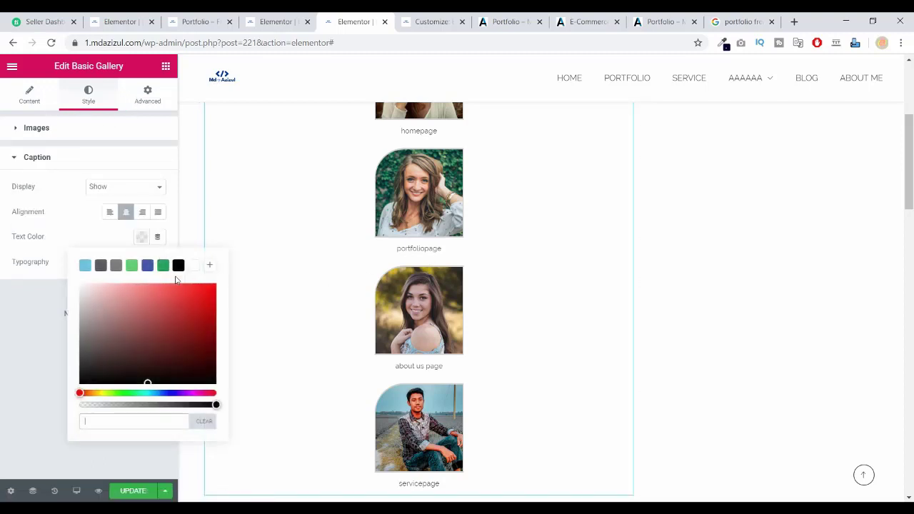
click(177, 265)
click(159, 263)
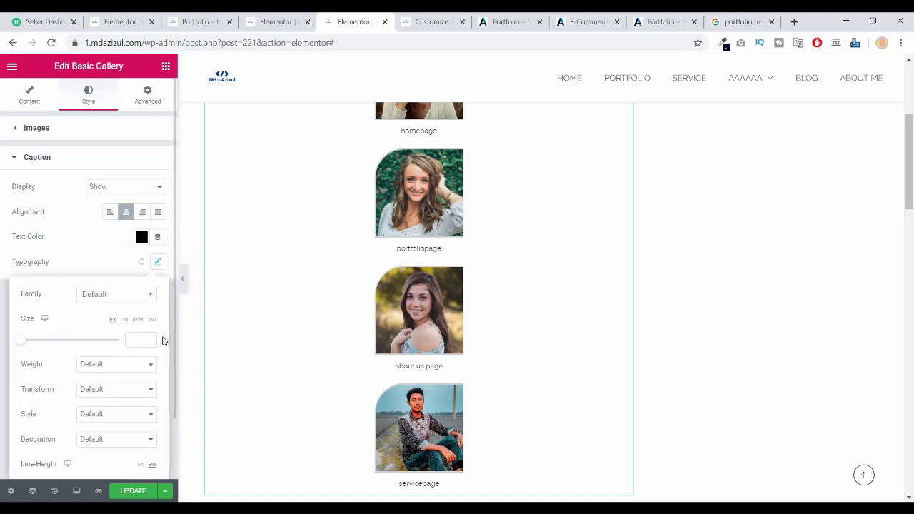
click(140, 340)
text(20)
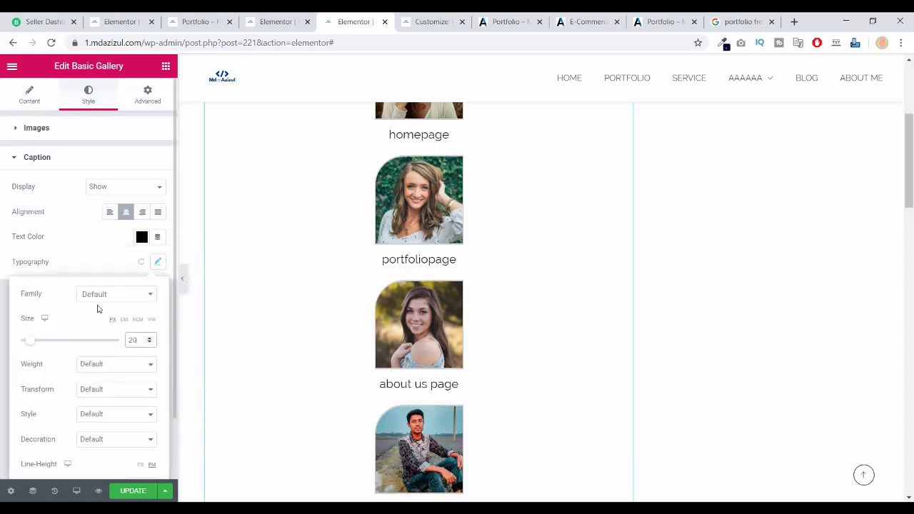
click(128, 492)
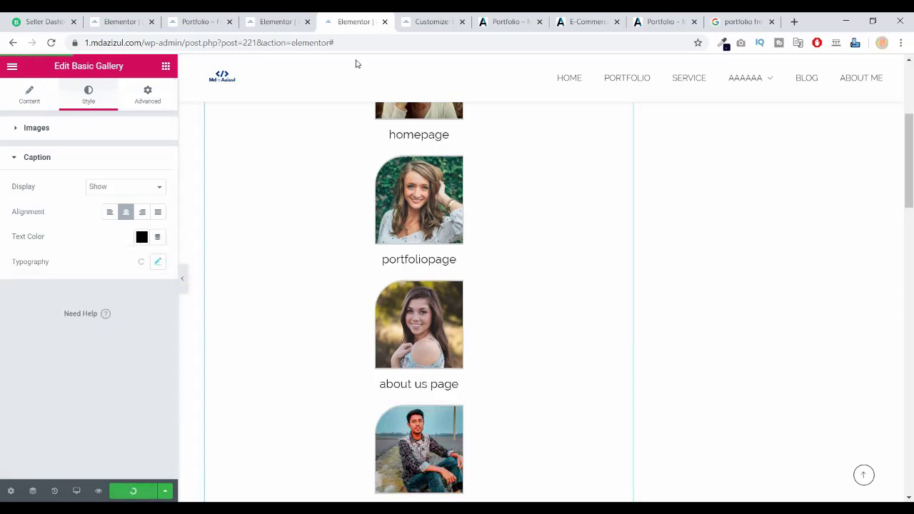
Test the E-commerce and Portfolio category filters on the live Portfolio page and open the New Website item.
click(200, 21)
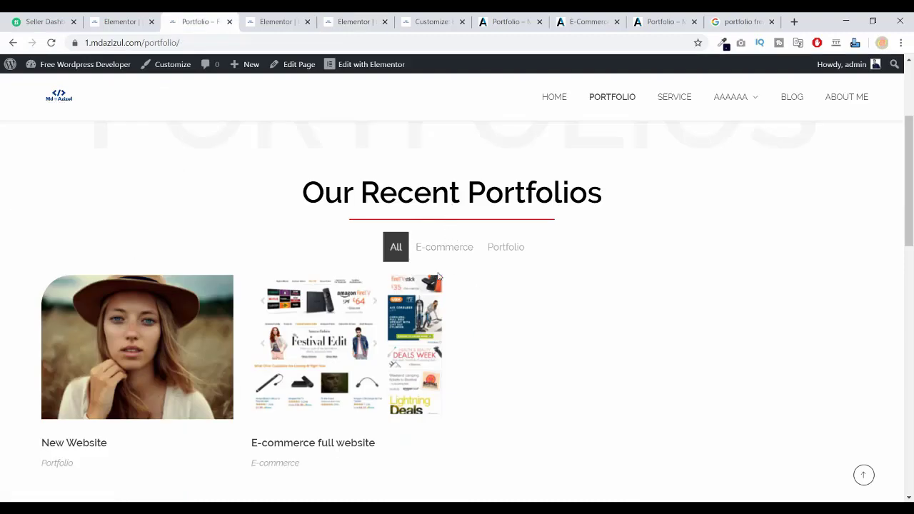
click(458, 253)
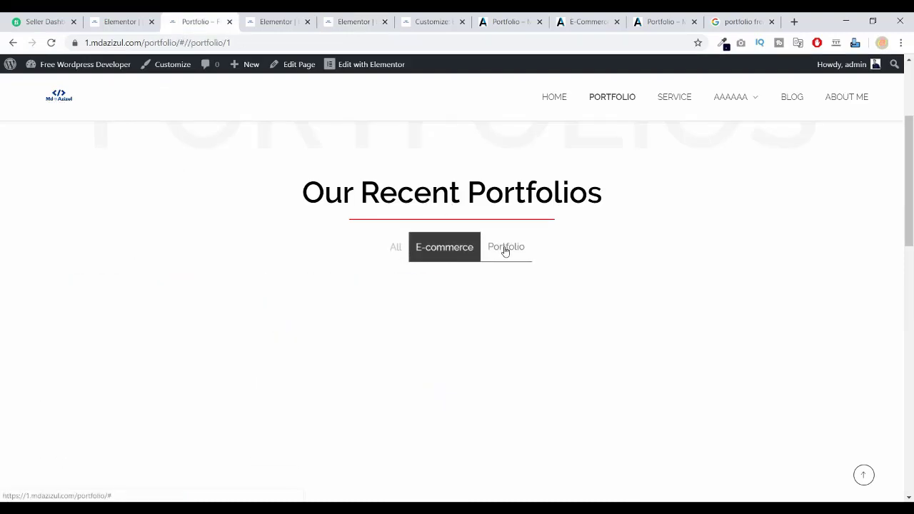
click(505, 251)
click(458, 251)
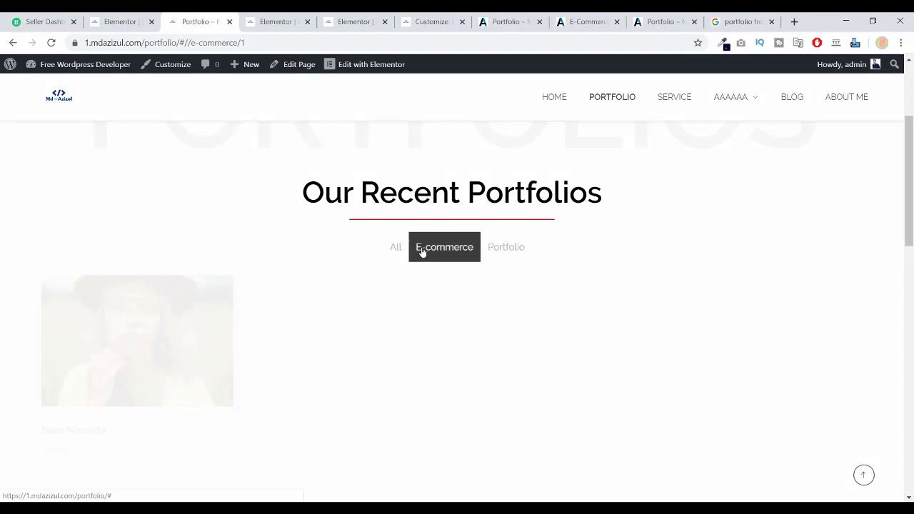
click(508, 253)
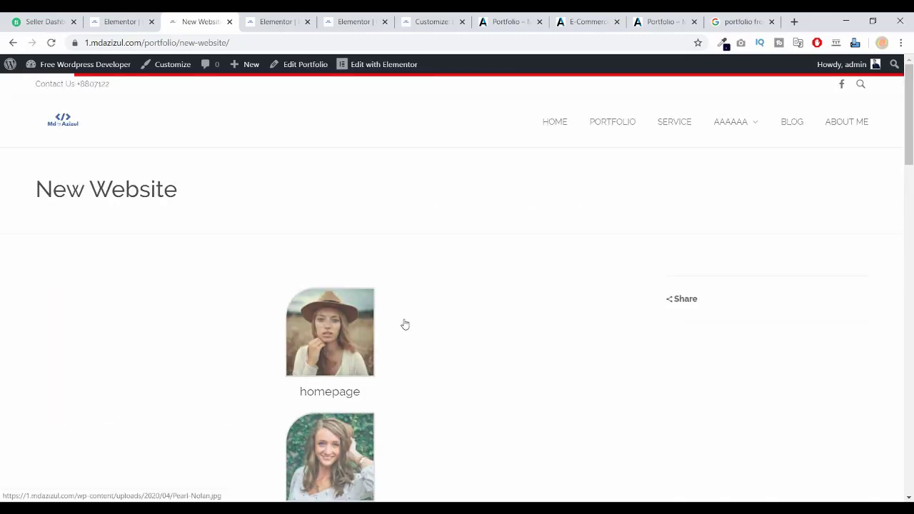
View the live New Website item's gallery images in the lightbox, close it and look over the rest of the page.
scroll(405, 315, down, 3)
scroll(339, 281, up, 2)
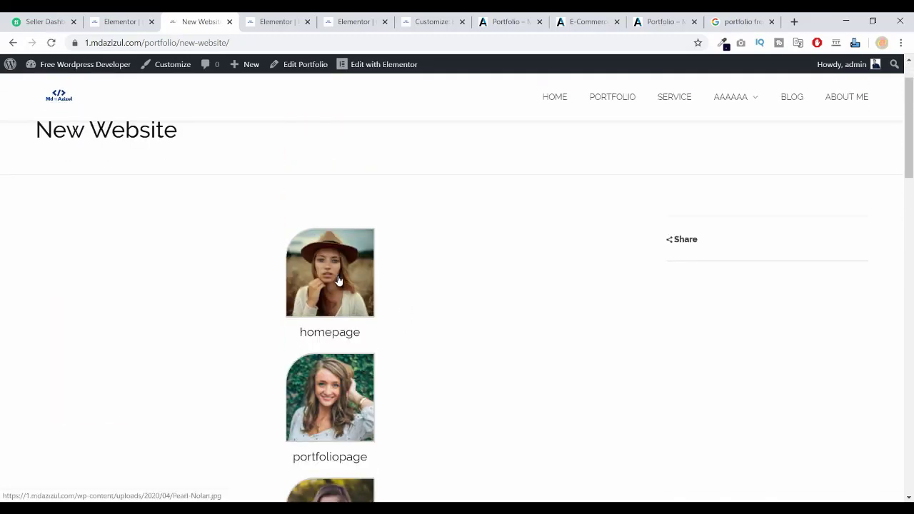
click(339, 281)
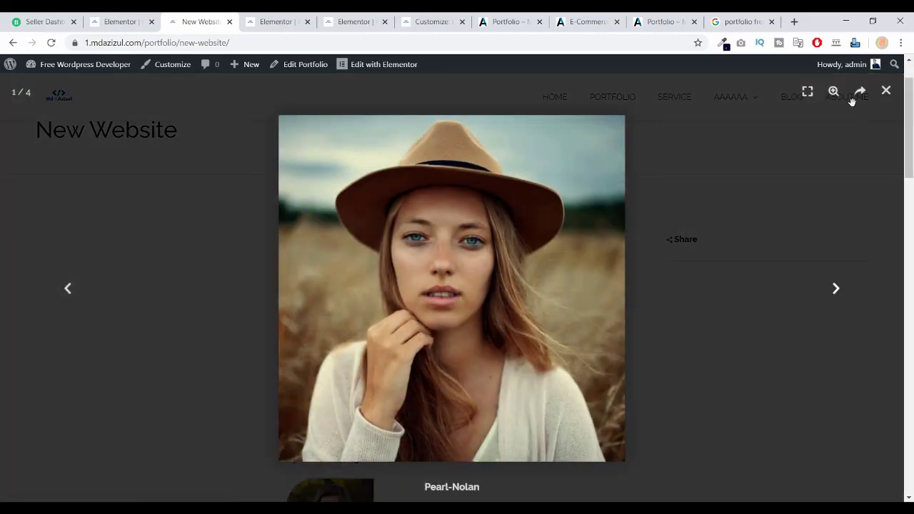
double_click(431, 229)
double_click(431, 229)
click(836, 291)
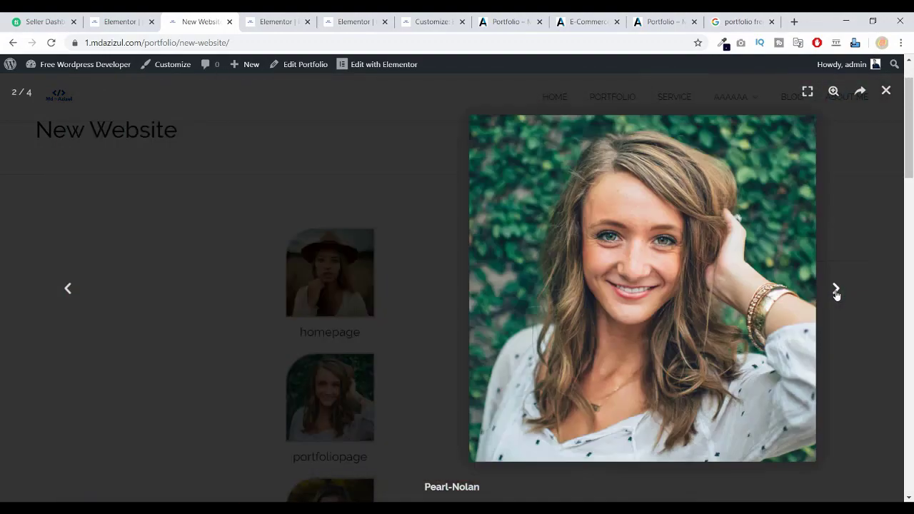
click(837, 292)
click(836, 289)
click(886, 92)
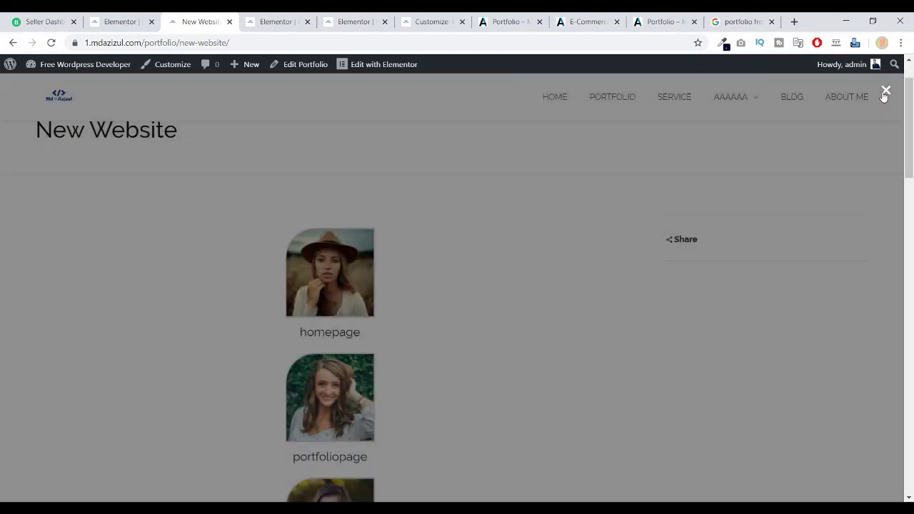
scroll(503, 245, down, 6)
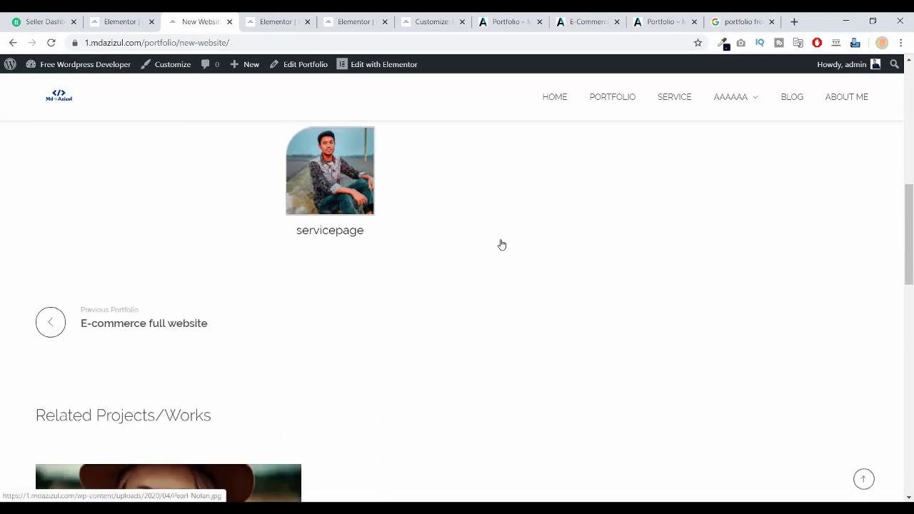
scroll(500, 243, up, 8)
scroll(450, 208, down, 2)
scroll(517, 249, up, 3)
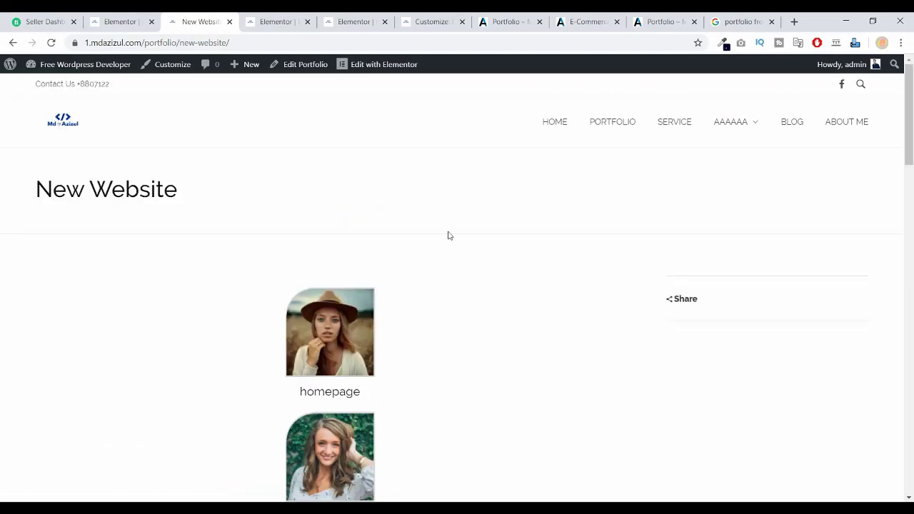
scroll(450, 235, down, 3)
scroll(372, 269, up, 2)
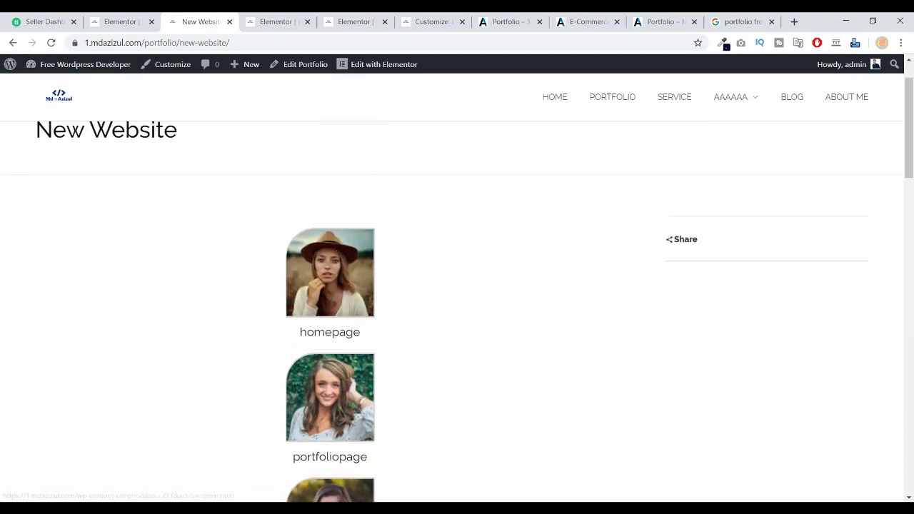
Preview the New Website item in portrait iPhone 4 size with Mobile/RWD Tester, close the preview and look over the desktop page again.
click(856, 43)
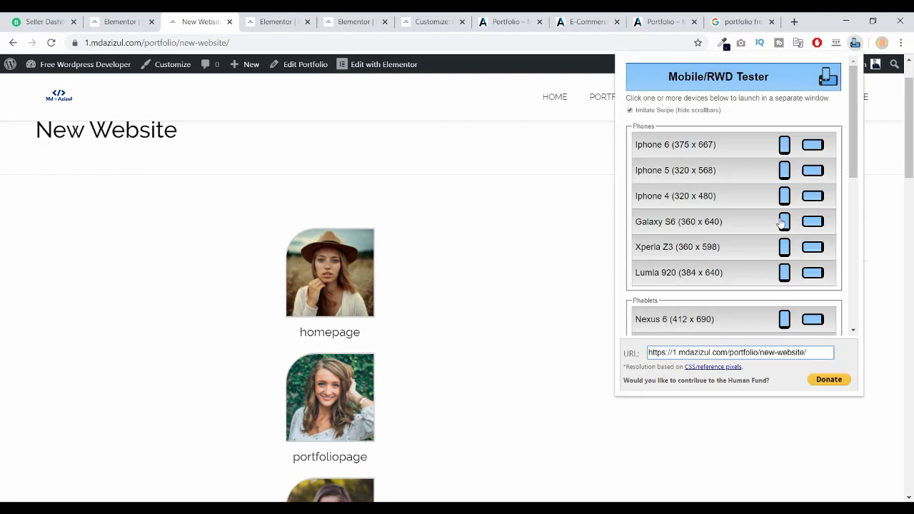
click(785, 196)
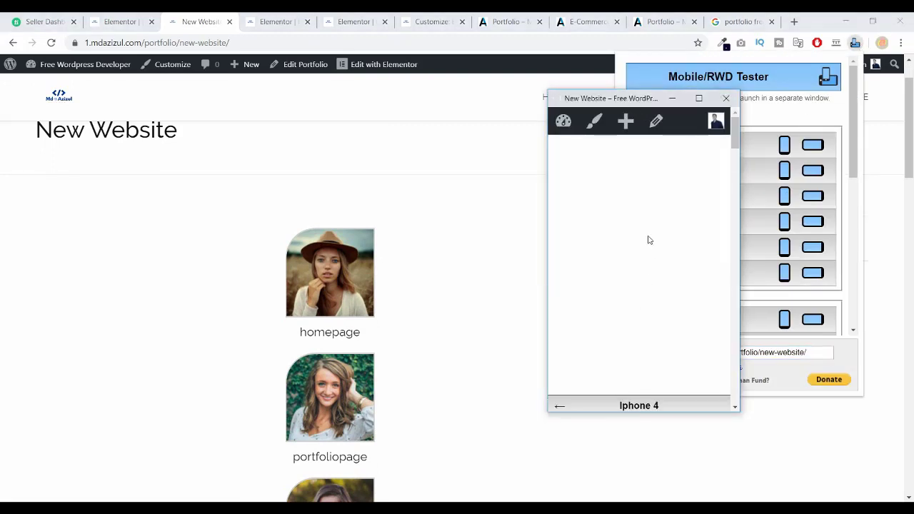
scroll(649, 240, down, 6)
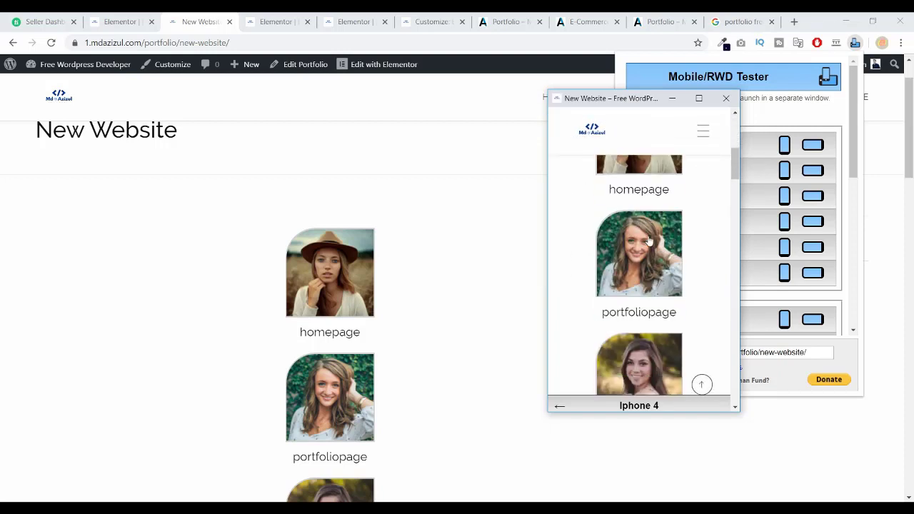
scroll(649, 240, down, 3)
scroll(647, 239, up, 10)
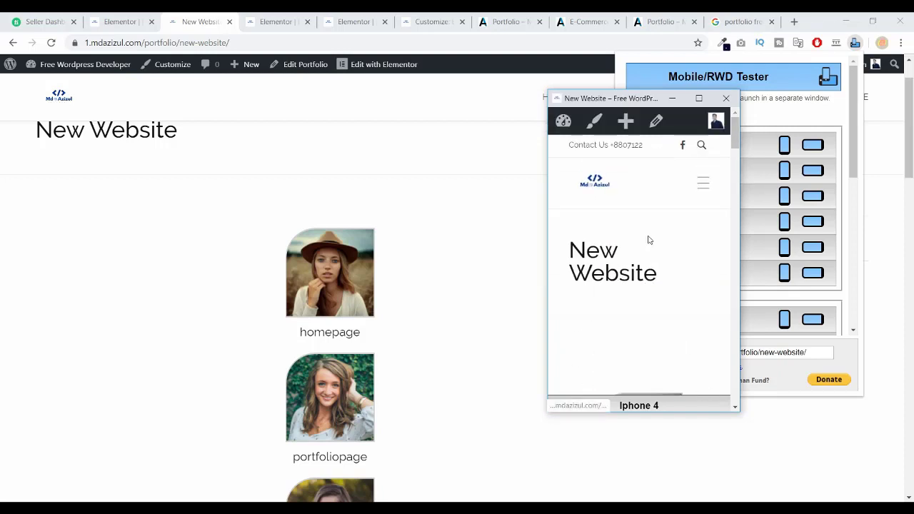
click(726, 98)
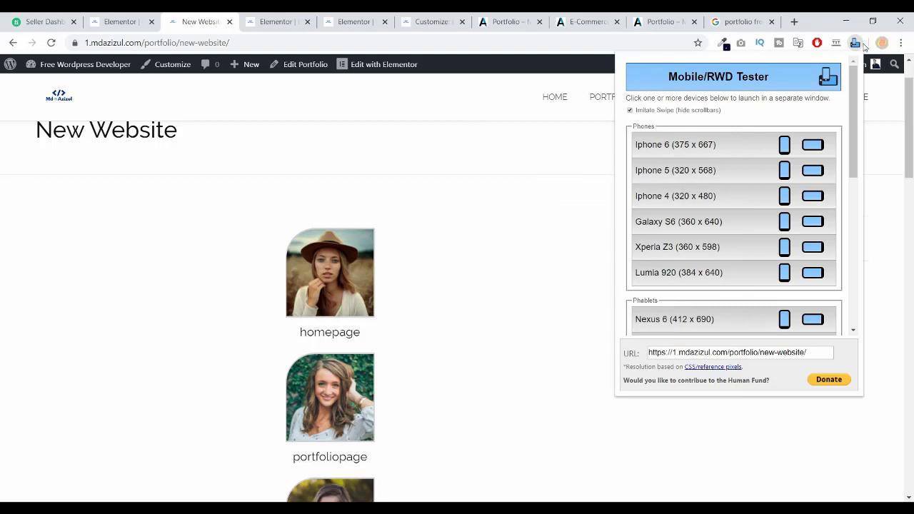
click(434, 138)
scroll(498, 247, down, 7)
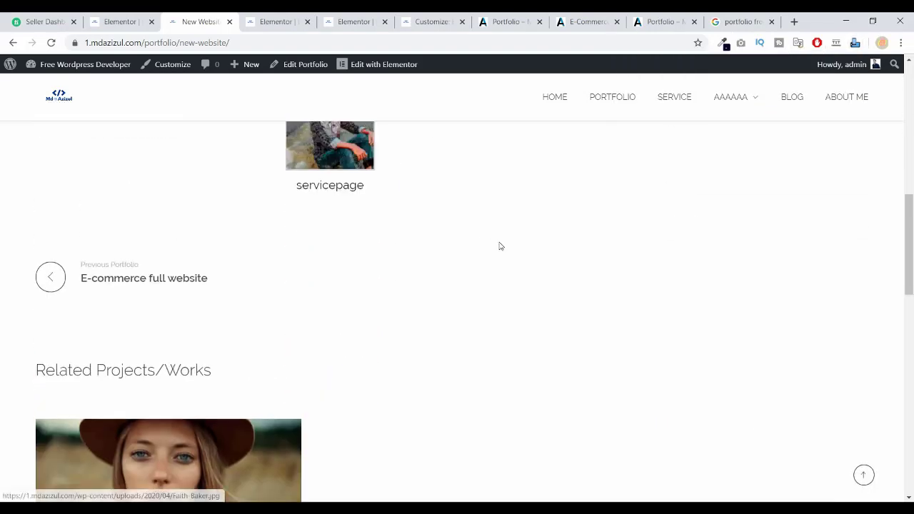
scroll(500, 247, up, 7)
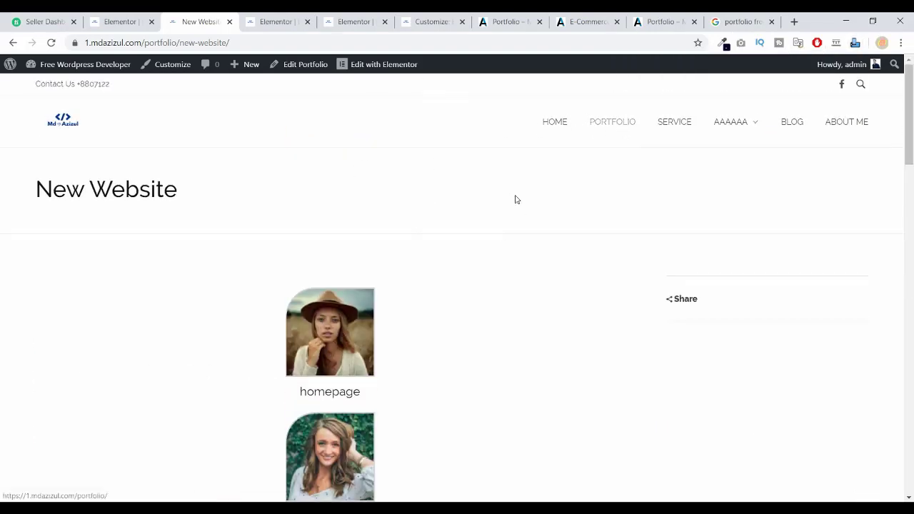